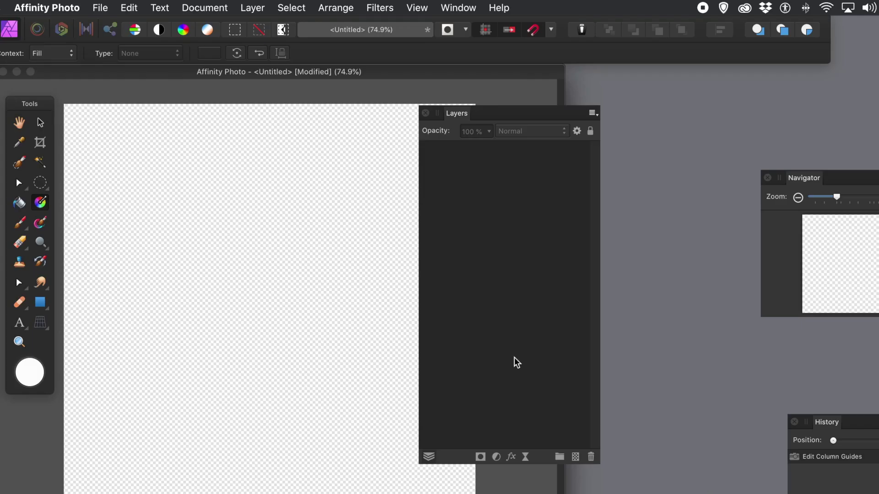
- Check the document's pixel dimensions and DPI in the Resize Document settings without changing them
left_click(190, 11)
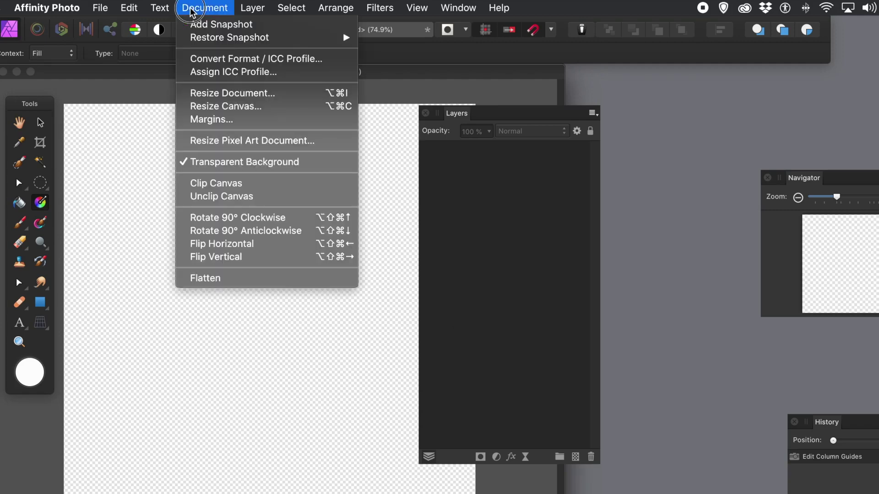
left_click(215, 93)
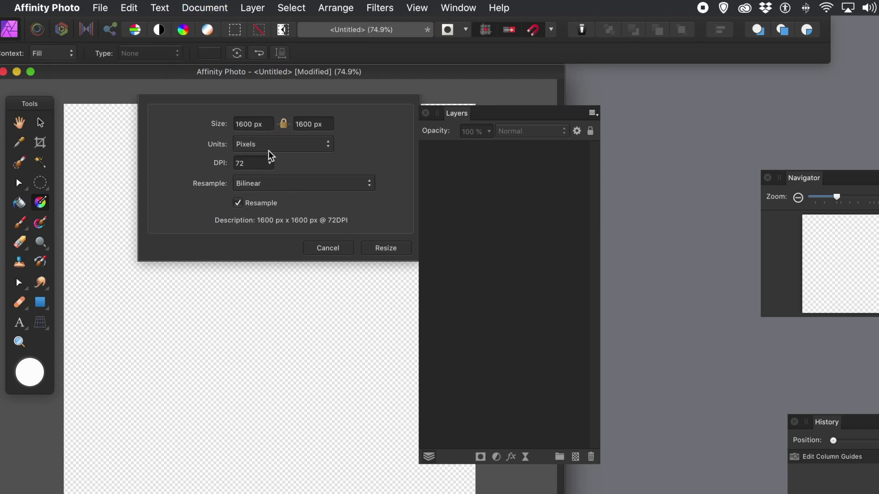
left_click(328, 248)
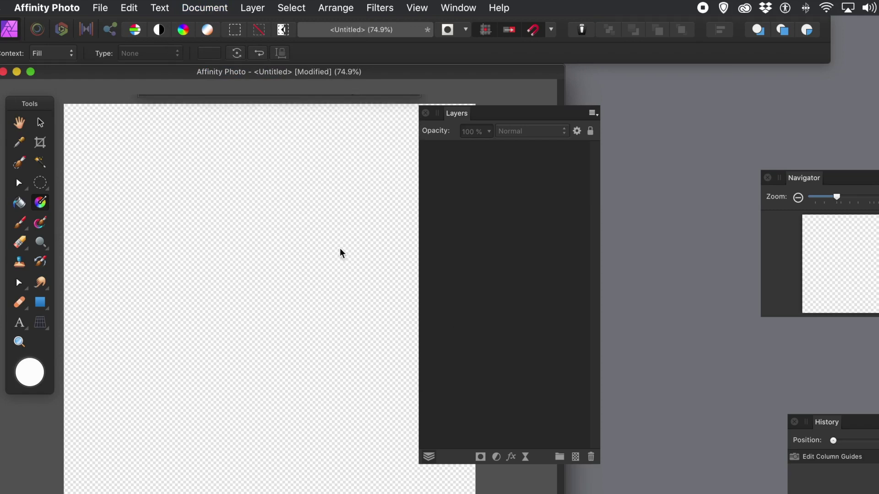
- Set up column guides with 10 columns, 10 rows and a 0 px gutter, keeping the Outline style
left_click(413, 8)
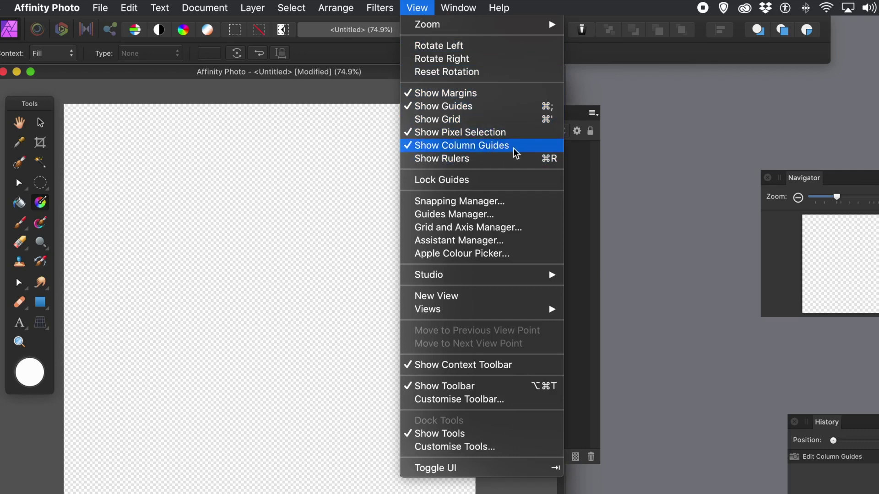
left_click(473, 216)
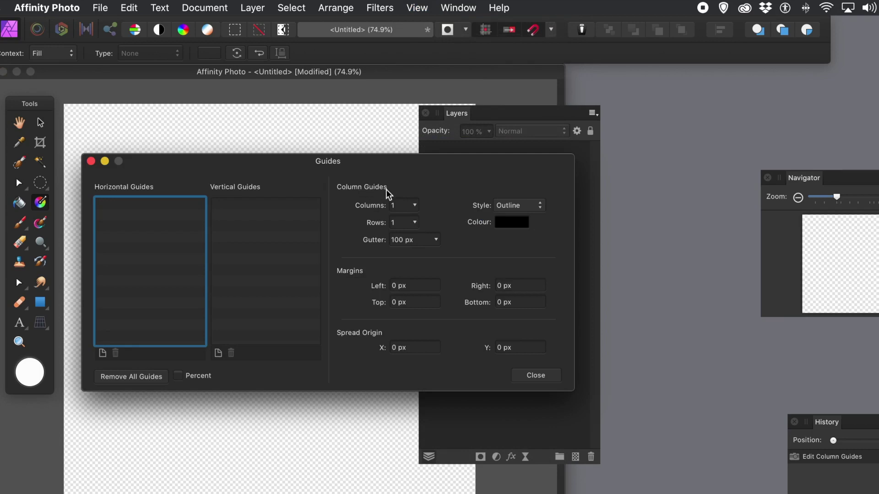
left_click(405, 204)
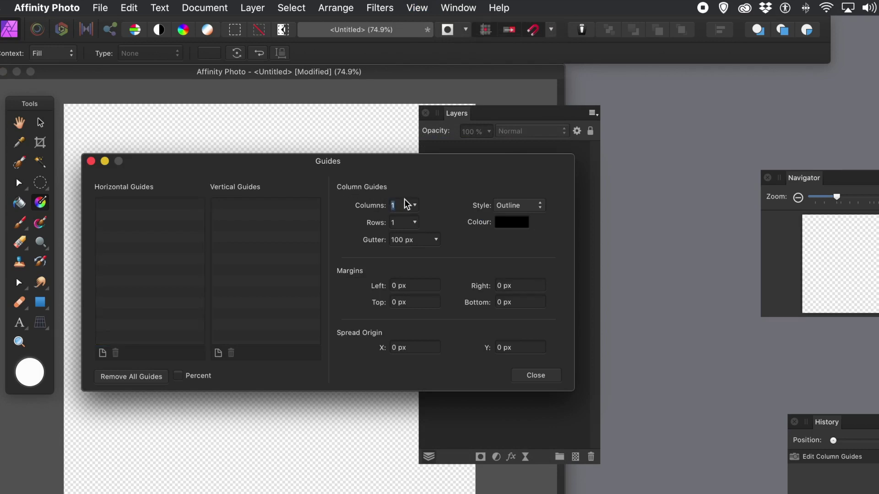
type("10")
key("Tab")
type("10")
key("Tab")
type("0")
key("Tab")
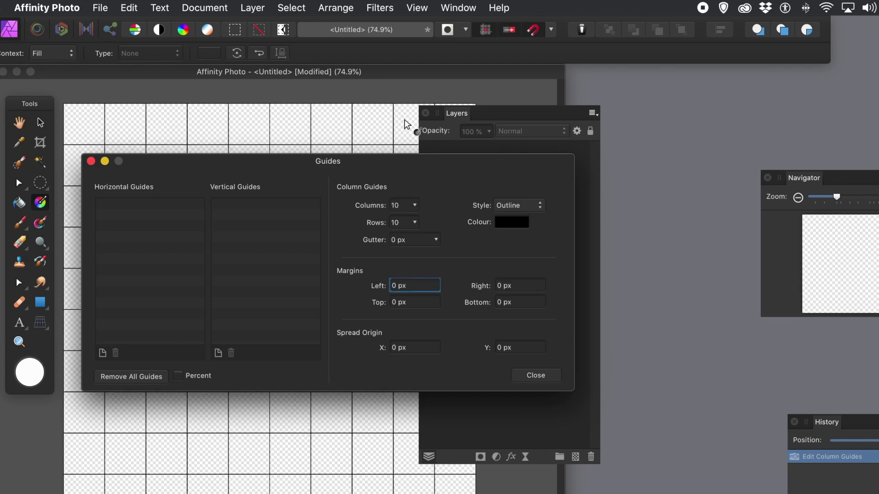
left_click(522, 205)
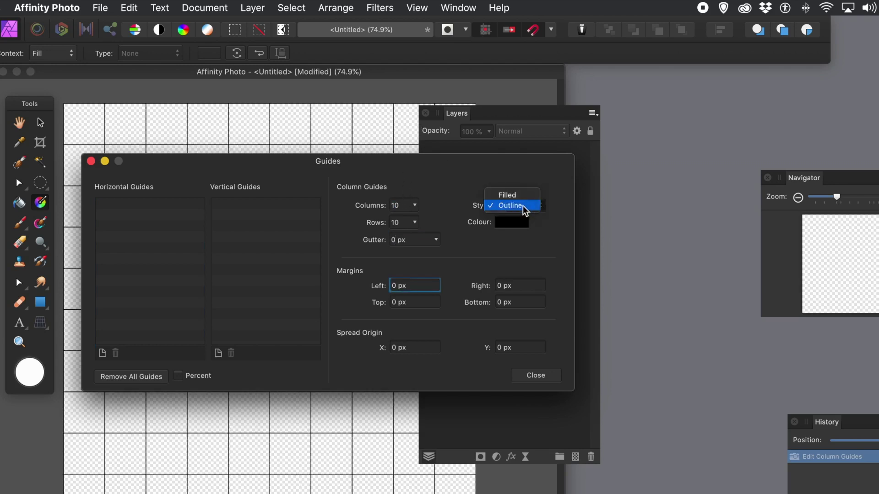
left_click(523, 205)
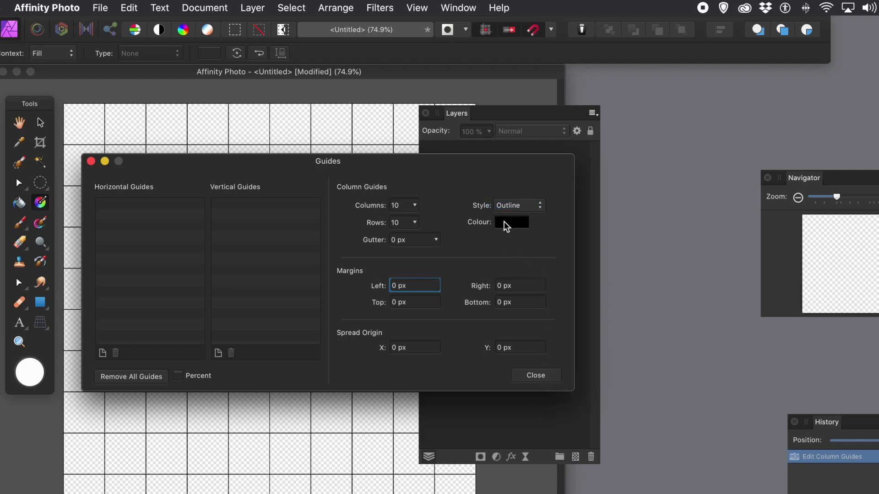
left_click(538, 374)
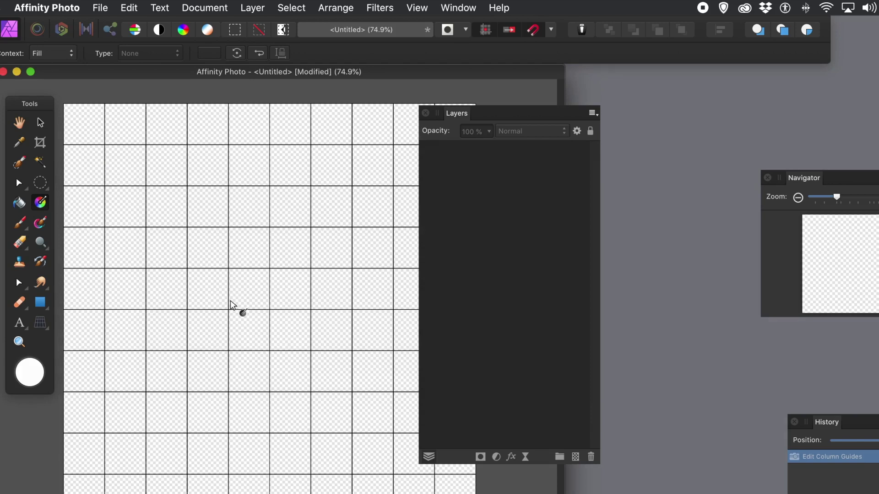
- Draw a square 8 by 8 grid cells, inset one cell from the canvas edges, and move the Layers panel clear of the canvas
left_click(39, 303)
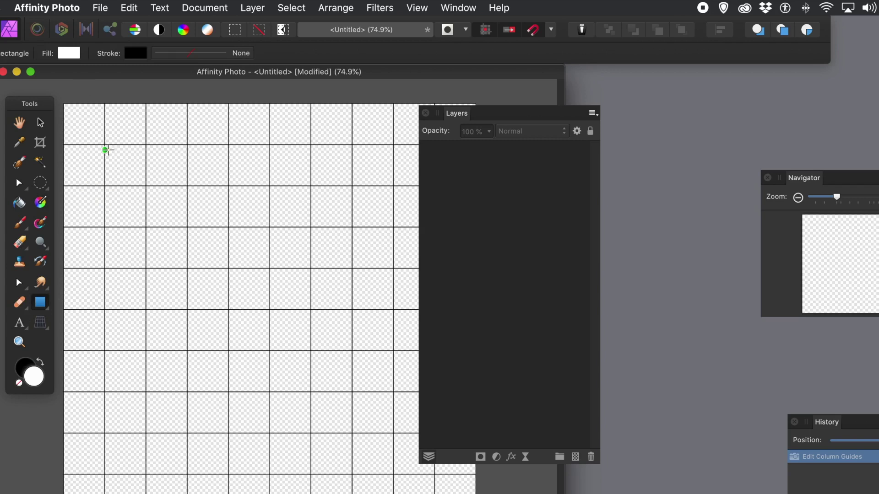
left_click_drag(105, 144, 434, 475)
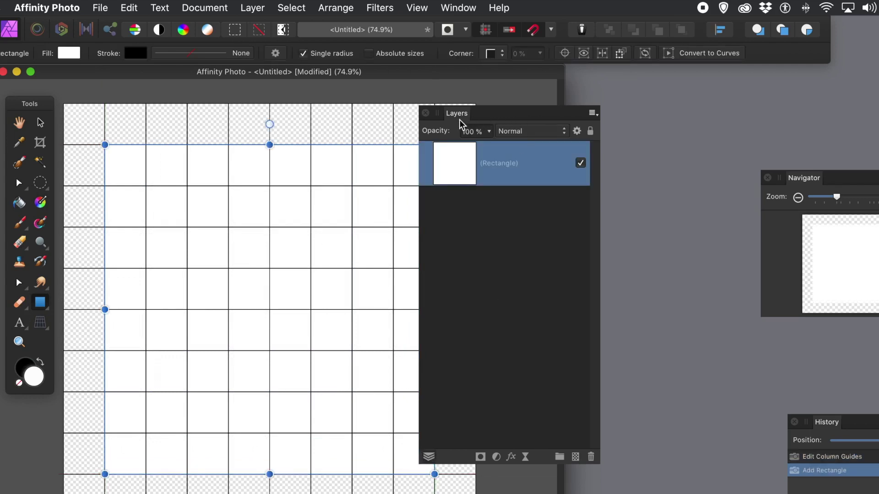
left_click_drag(458, 114, 518, 114)
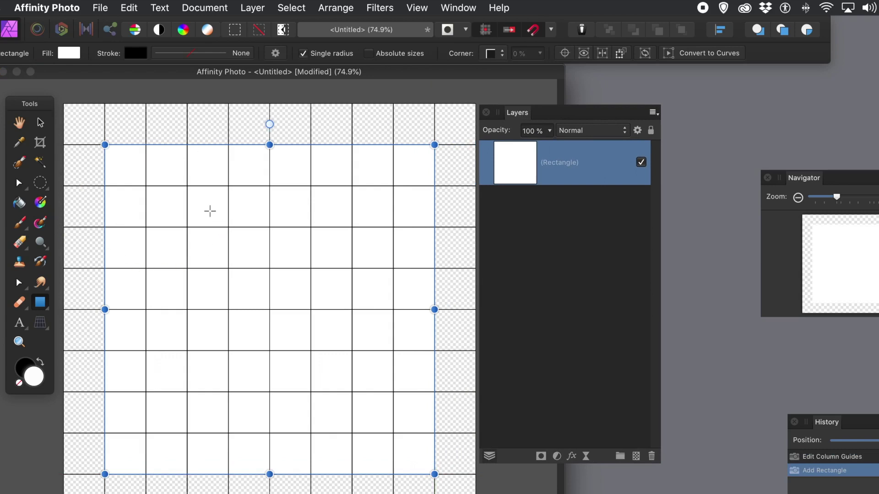
- Fill the square with red, about H 0, S 67, L 52
left_click(73, 53)
left_click_drag(172, 158, 178, 158)
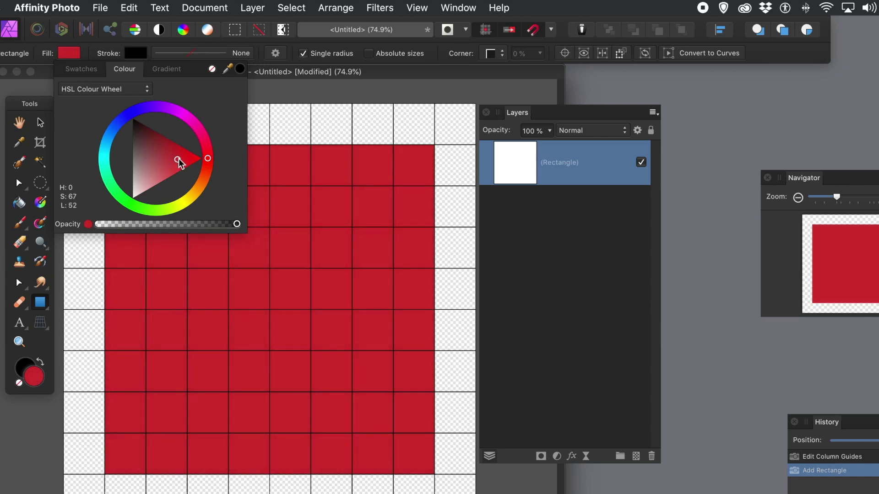
left_click(307, 70)
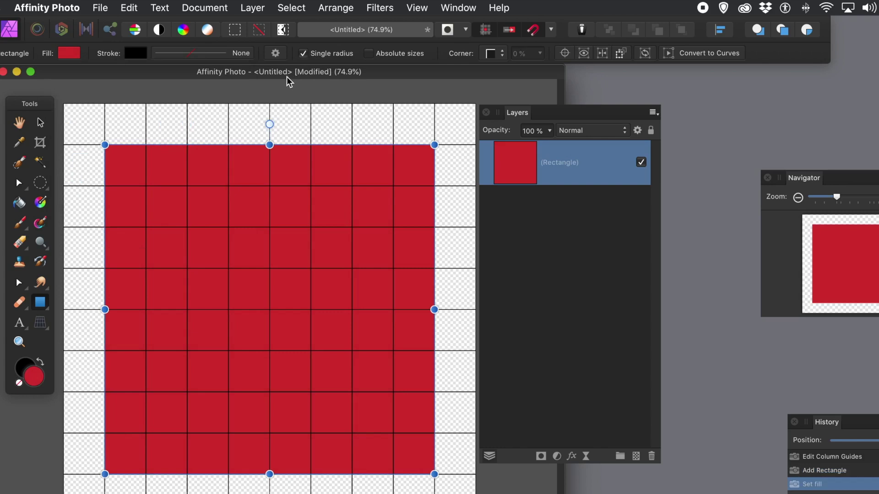
- Convert the red square to curves and insert a node at the midpoint of each of its four sides
left_click(252, 9)
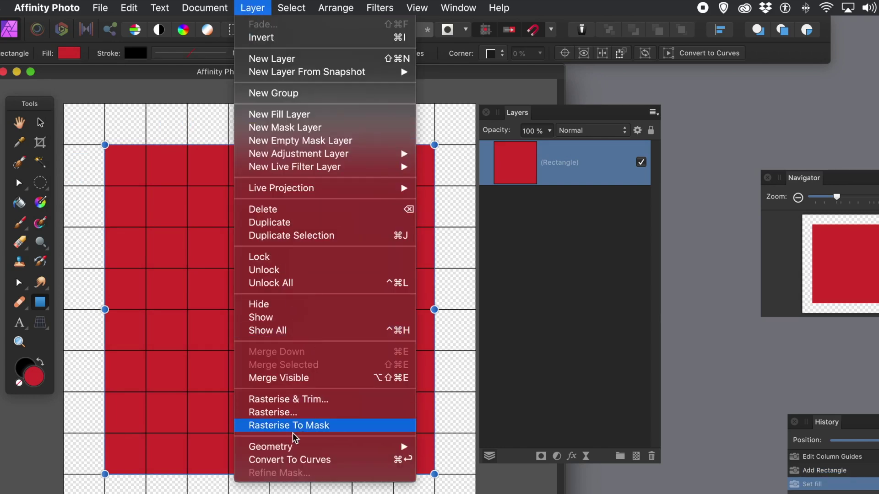
left_click(302, 460)
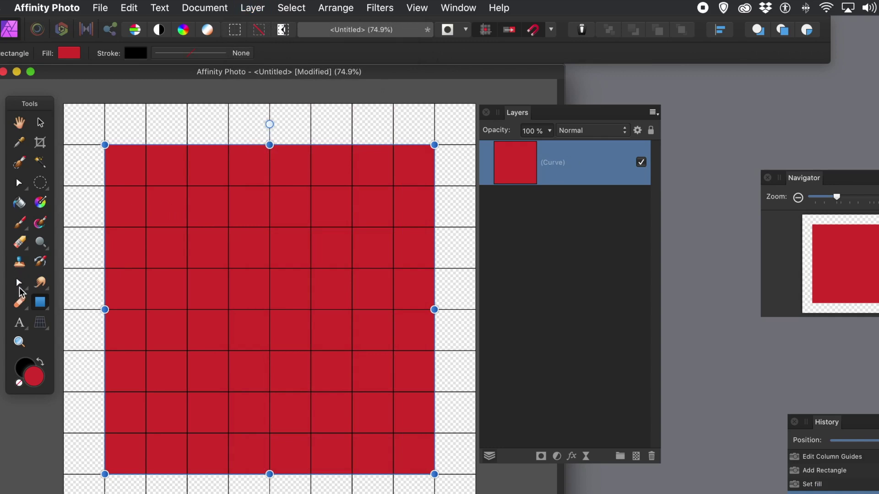
left_click(19, 284)
left_click_drag(19, 285, 64, 305)
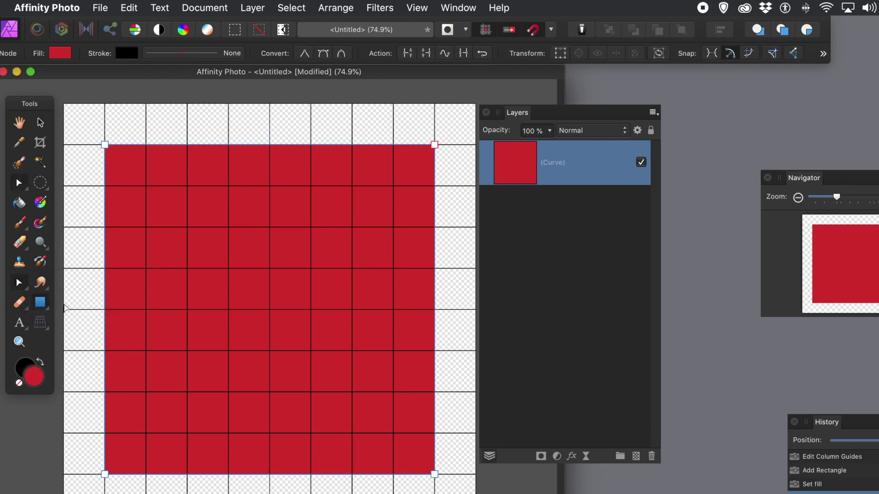
left_click(269, 145)
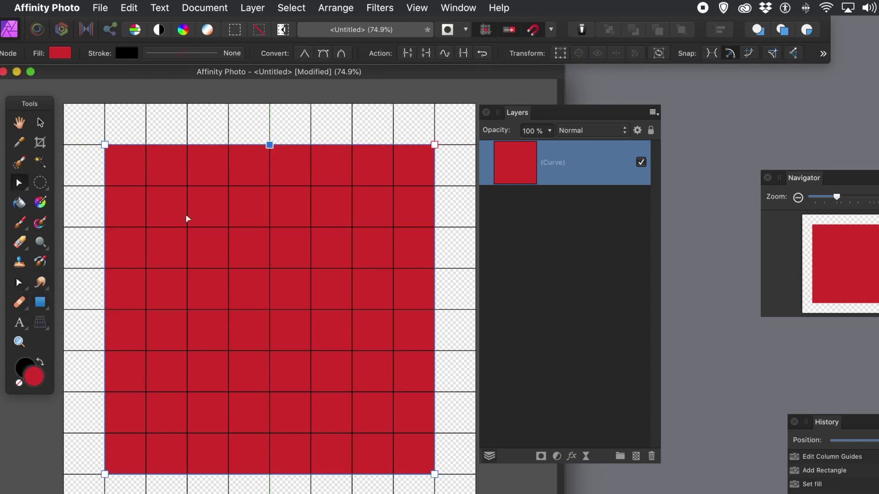
left_click(105, 310)
left_click(434, 310)
left_click(269, 474)
- Convert the left side's middle node to smooth and lengthen both its handles along the edge to about 2.5 grid cells
left_click(105, 311)
left_click(323, 54)
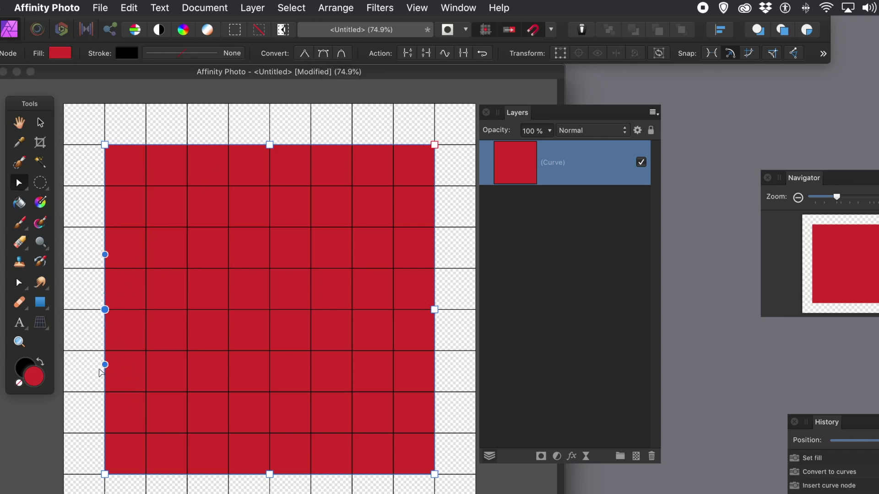
left_click_drag(107, 369, 109, 415)
left_click_drag(109, 417, 109, 416)
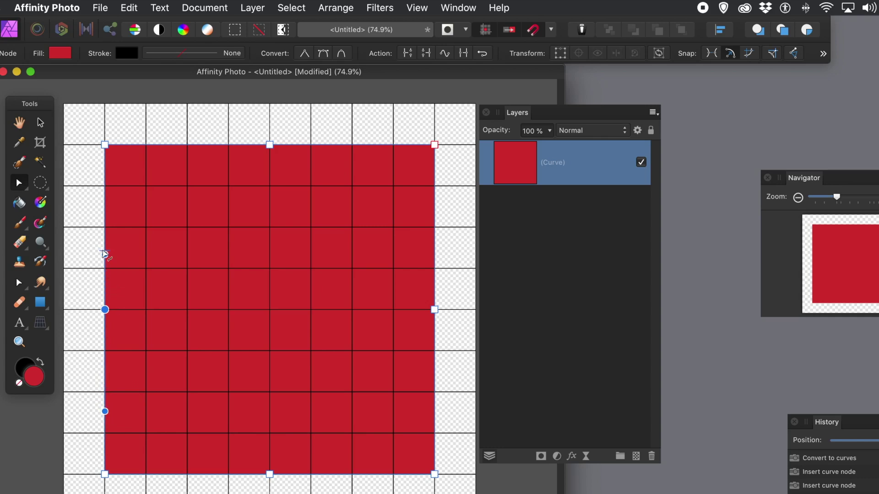
left_click_drag(106, 256, 110, 208)
- Make the bottom side's middle node smooth and extend both its handles along the edge to about 2.5 grid cells
left_click(271, 477)
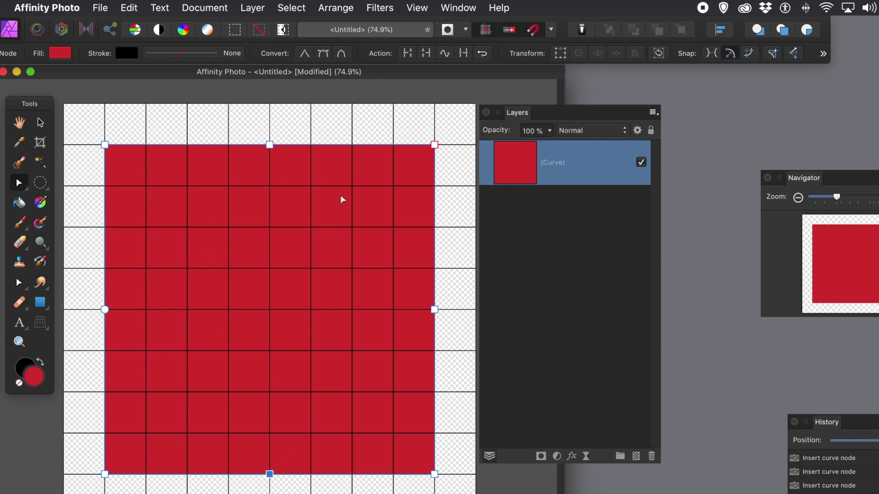
left_click(323, 54)
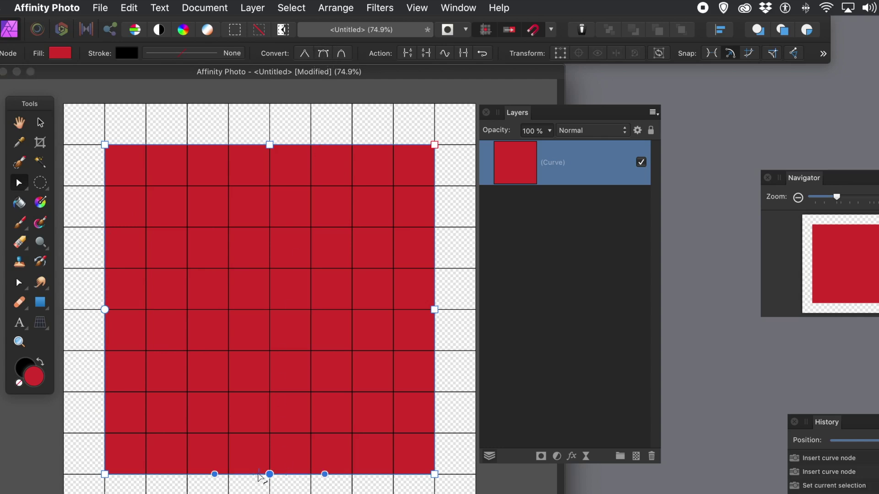
left_click_drag(215, 475, 169, 476)
left_click_drag(326, 475, 370, 476)
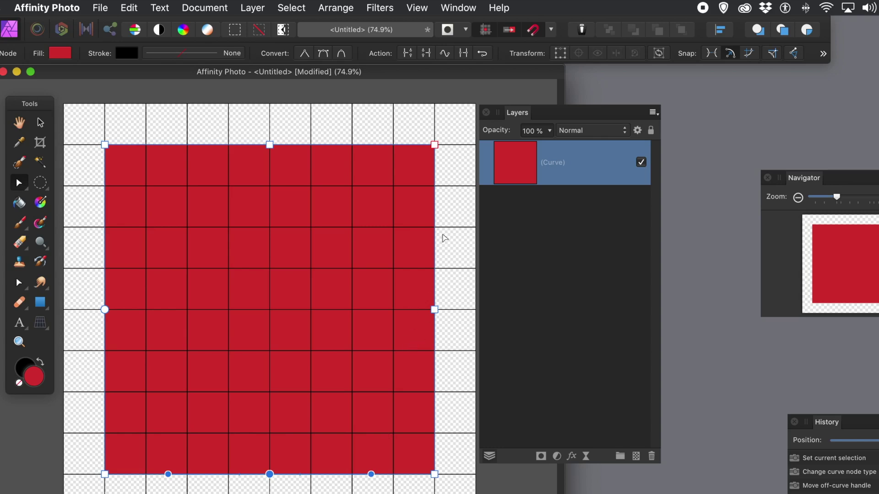
- Make the right side's middle node smooth and extend both its handles along the edge to about 2.5 grid cells
left_click(434, 309)
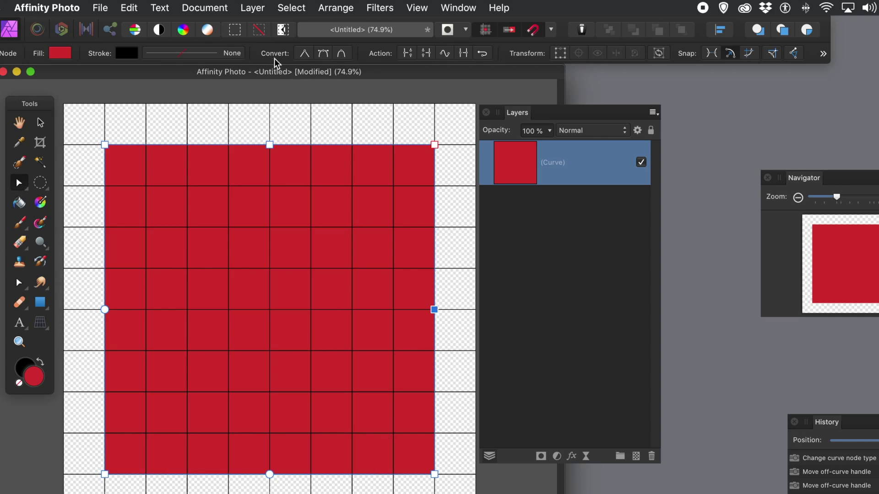
left_click(324, 55)
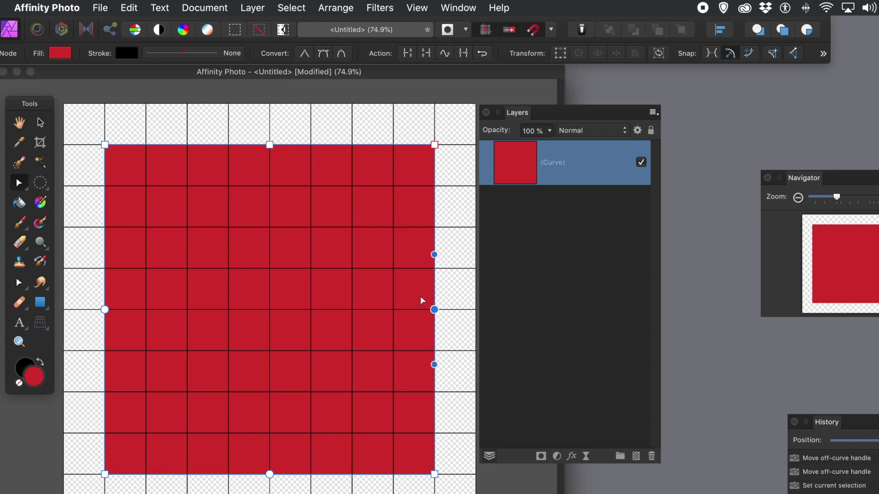
left_click_drag(435, 255, 439, 208)
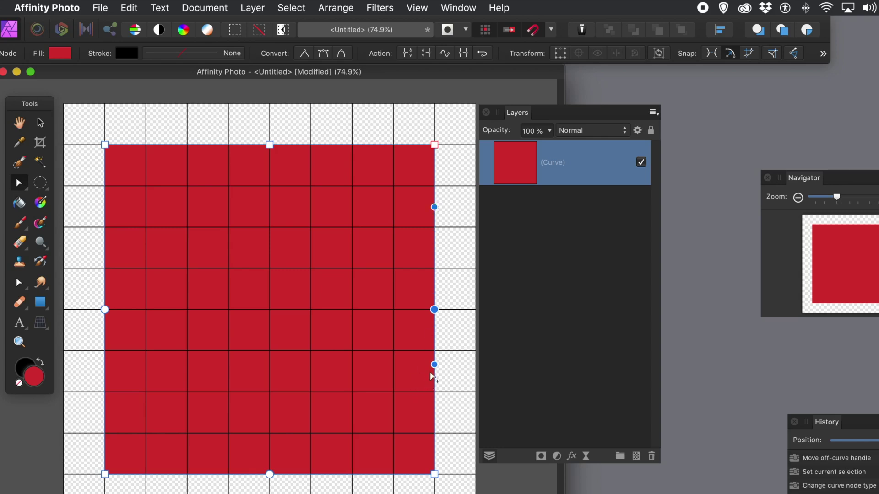
left_click_drag(435, 365, 435, 413)
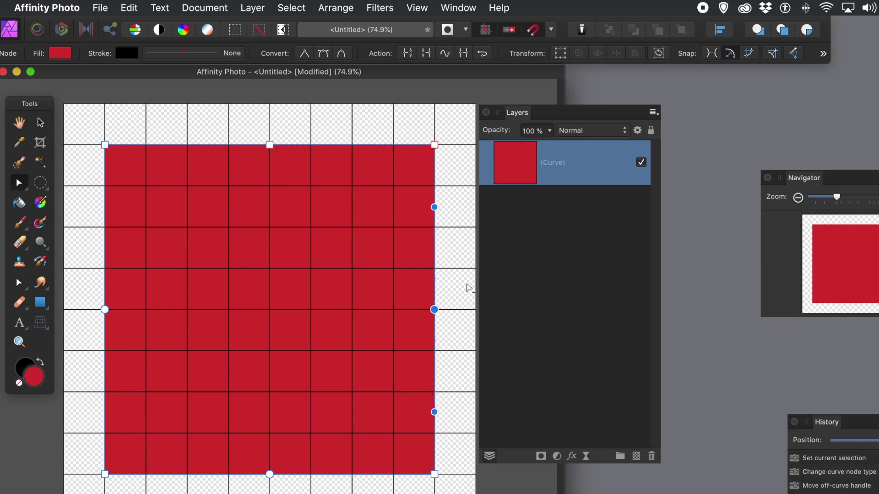
- Make the top side's middle node smooth and extend both its handles along the edge to about 2.5 grid cells
left_click(270, 146)
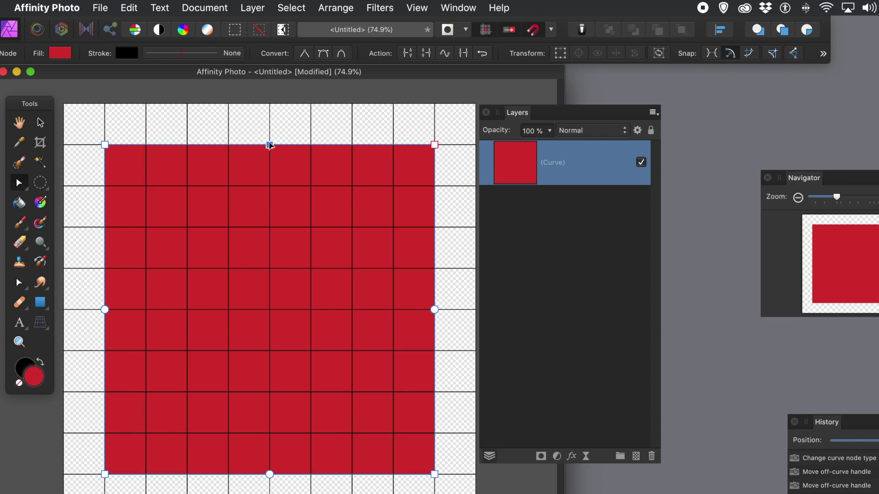
left_click(322, 54)
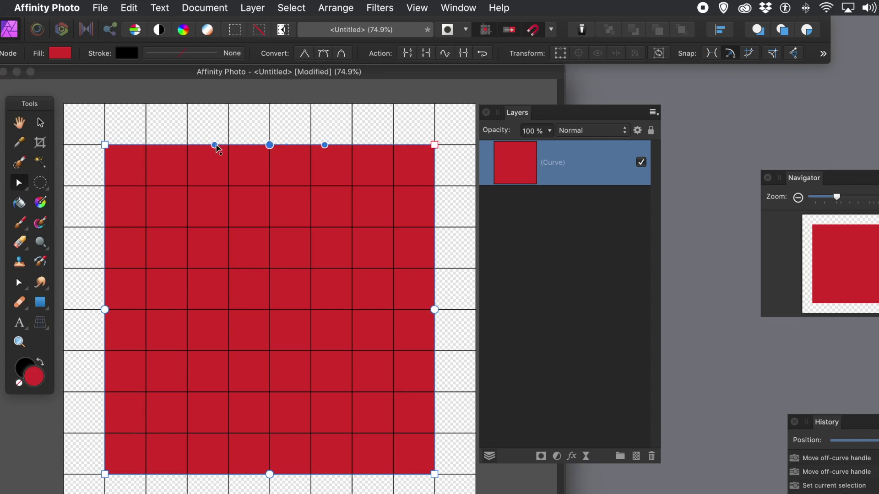
left_click_drag(215, 145, 167, 145)
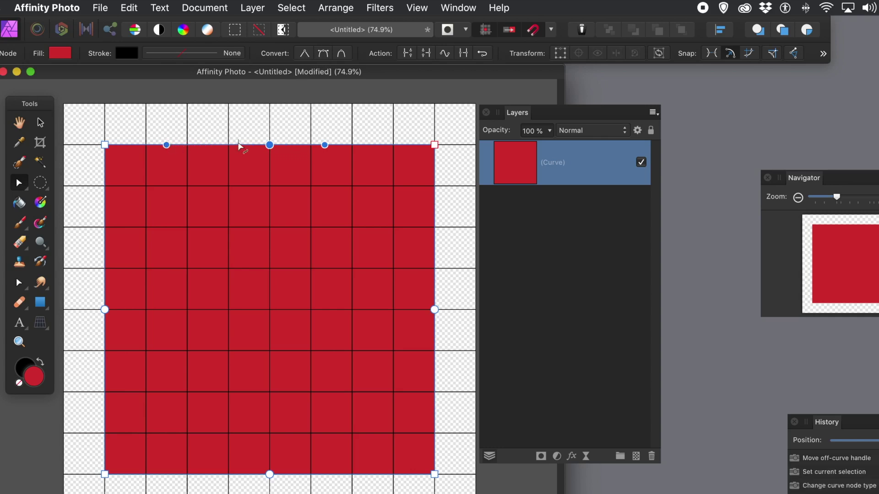
left_click_drag(327, 146, 375, 148)
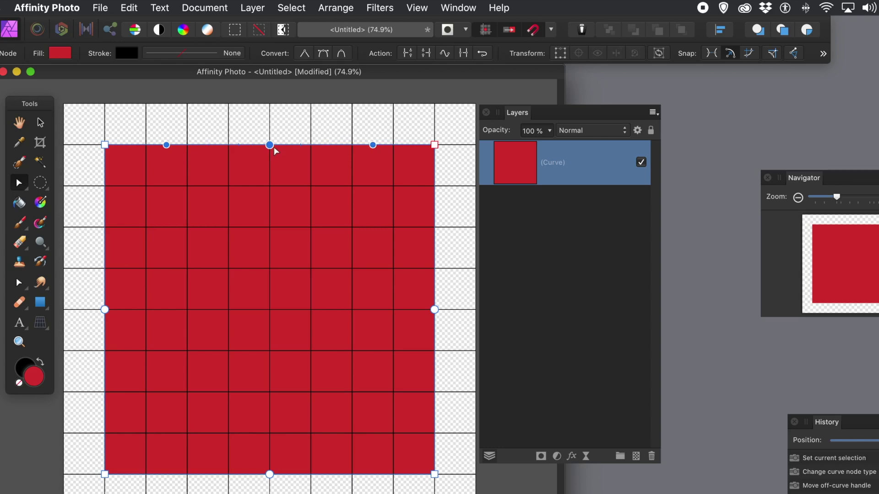
- Pull the middle node of each of the square's four sides three grid cells straight inward
left_click_drag(269, 146, 268, 270)
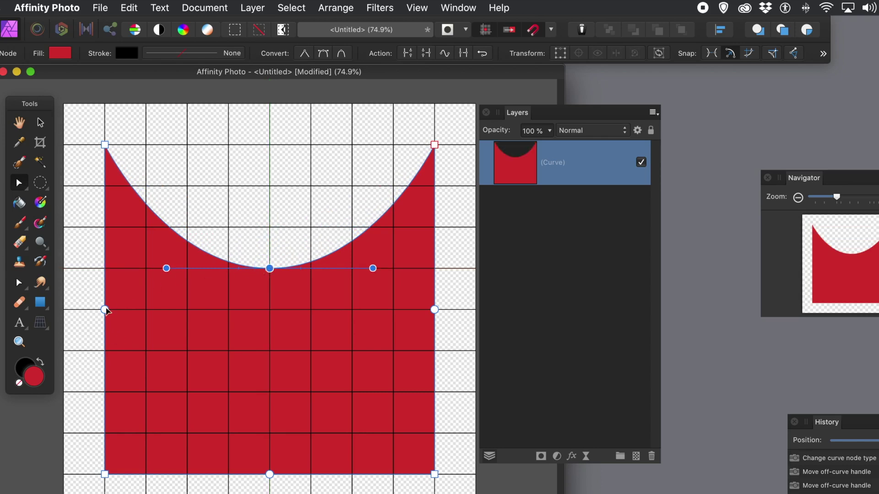
left_click_drag(106, 311, 229, 310)
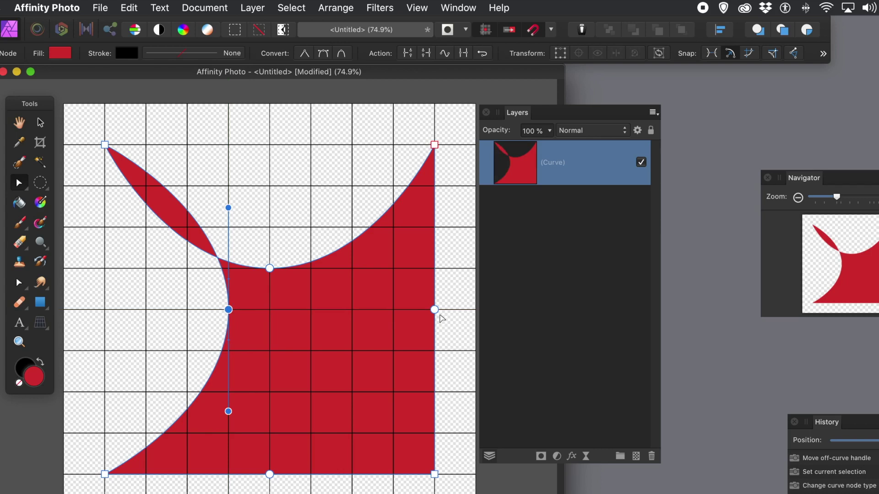
left_click_drag(434, 310, 311, 310)
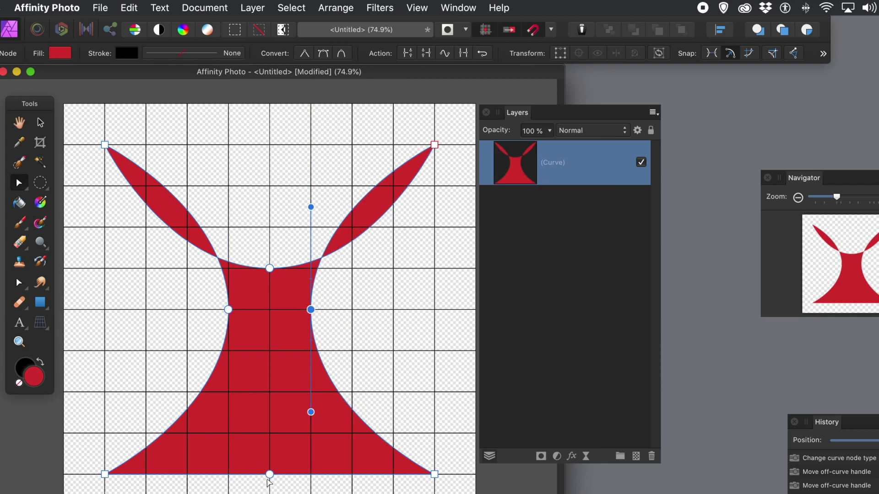
left_click_drag(270, 474, 270, 351)
left_click(270, 352)
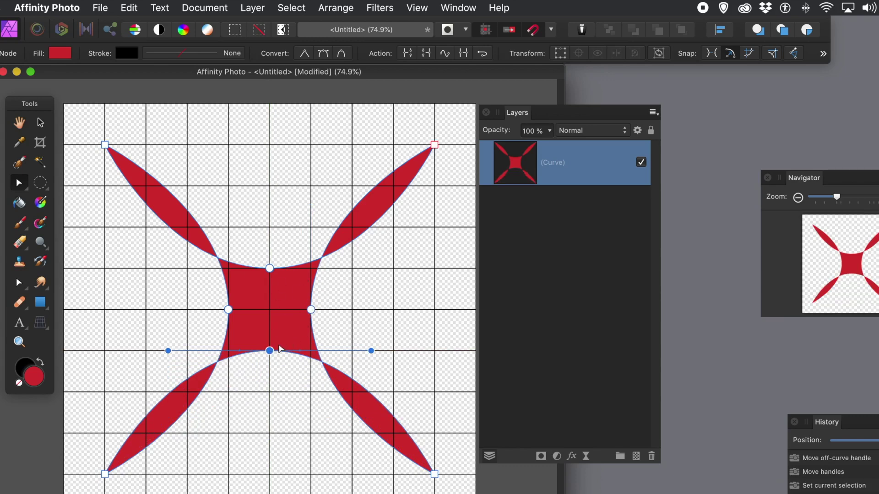
- Move all four middle nodes one more grid cell inward so they meet at the shape's centre, forming four petals
left_click_drag(270, 350, 270, 314)
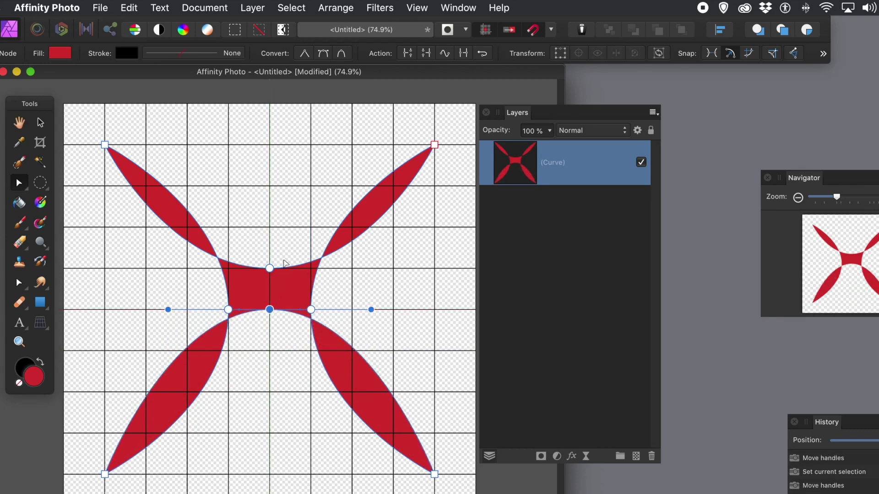
left_click_drag(270, 270, 270, 310)
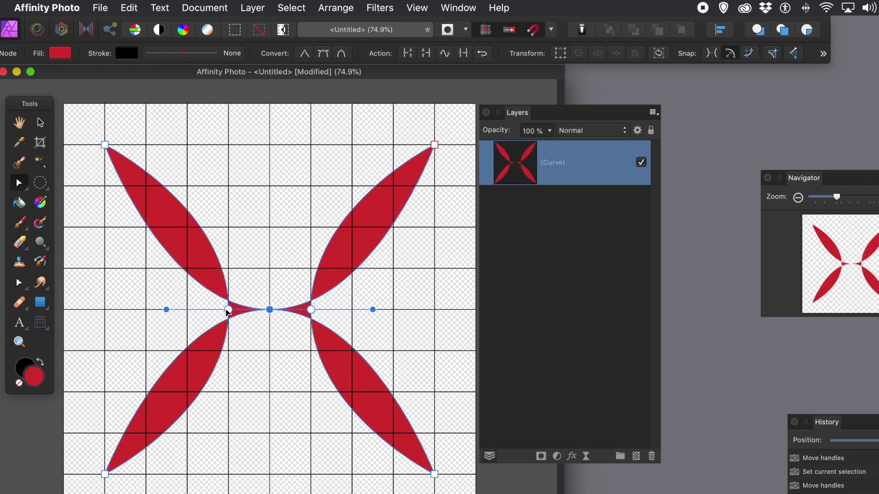
left_click_drag(228, 312, 270, 309)
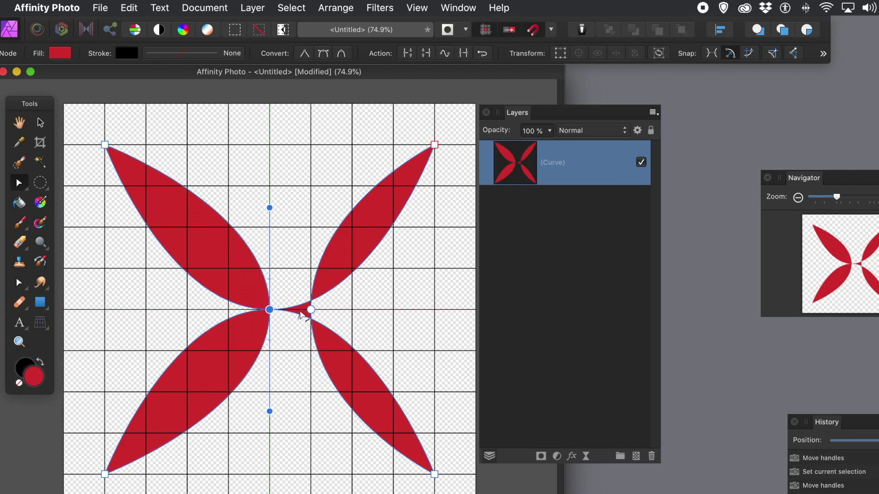
left_click_drag(312, 311, 269, 309)
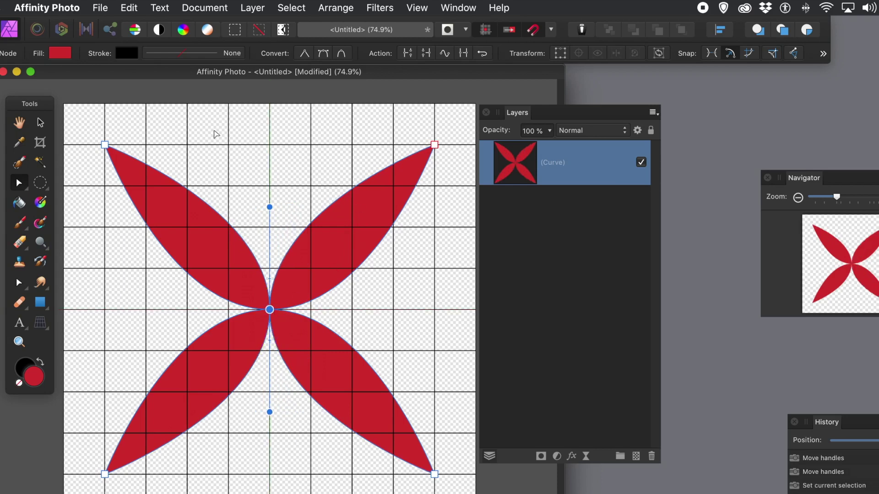
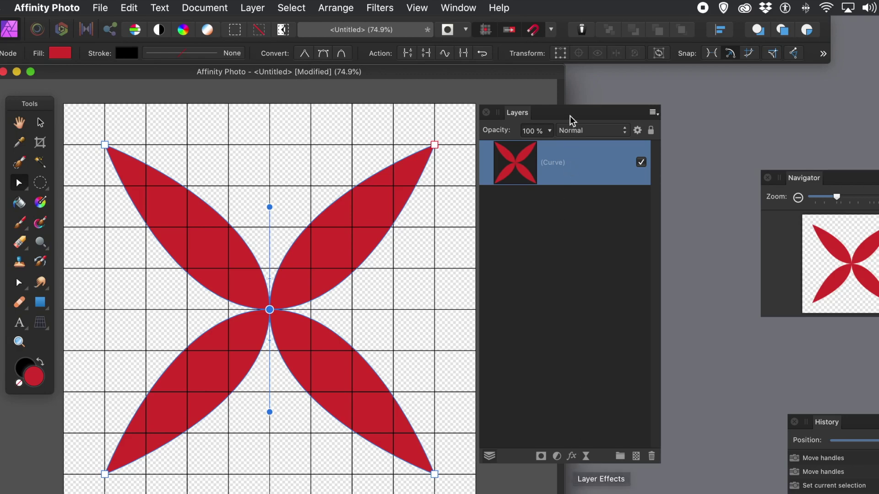
- Add an outer shadow to the curve with a 10.9 px radius, 36.1 px offset and 38% intensity
left_click_drag(568, 114, 488, 108)
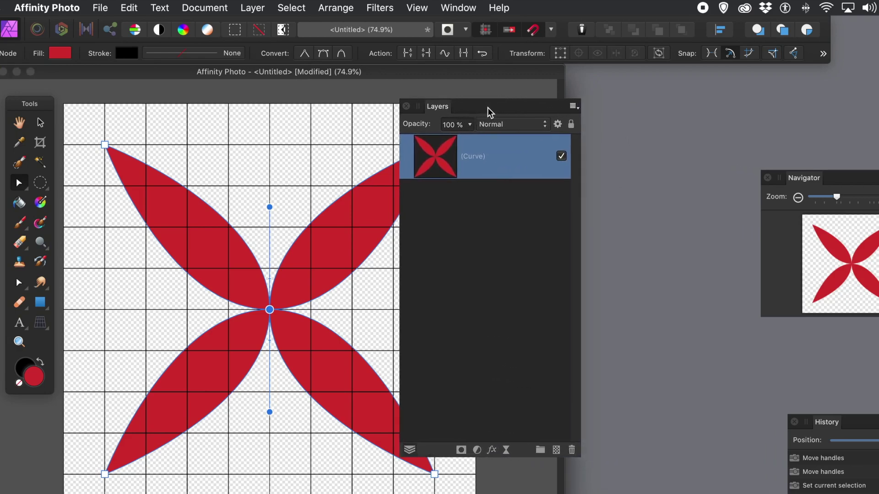
left_click(493, 451)
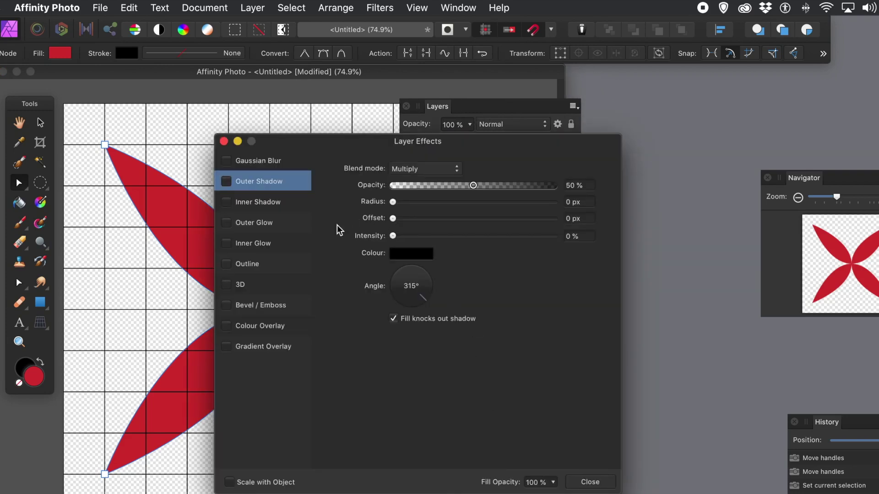
left_click(229, 182)
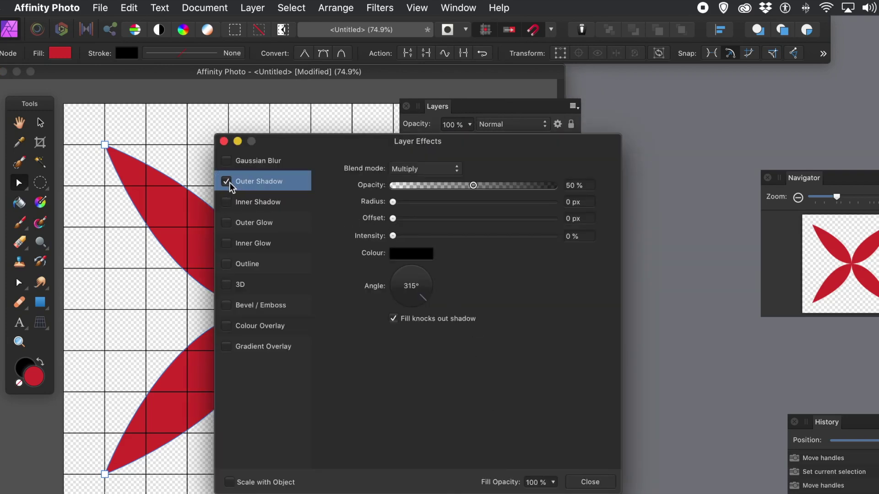
left_click_drag(394, 201, 510, 224)
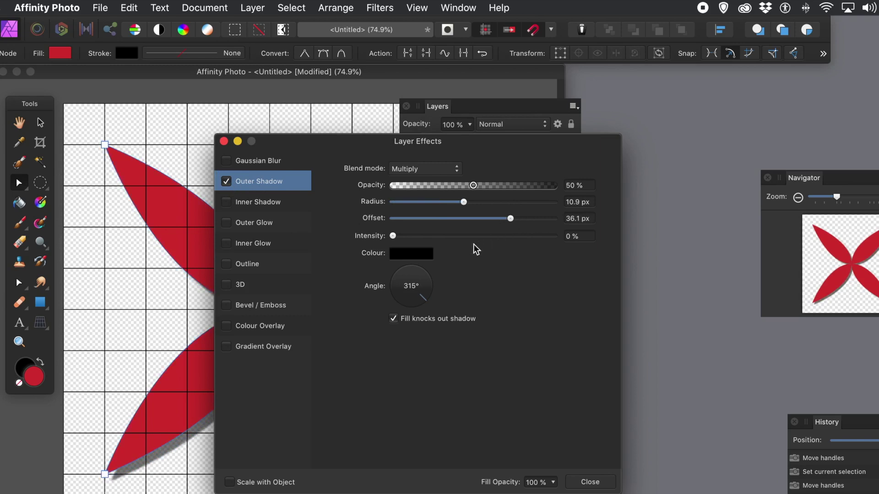
left_click_drag(430, 239, 455, 239)
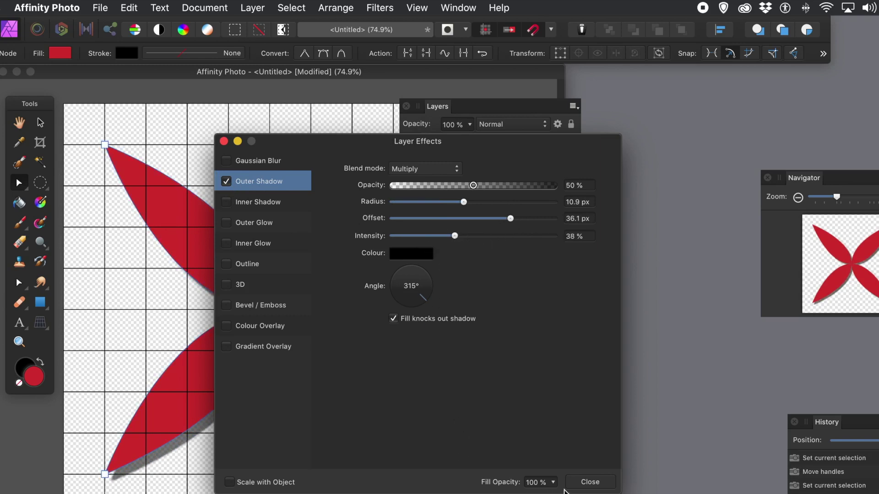
left_click(590, 482)
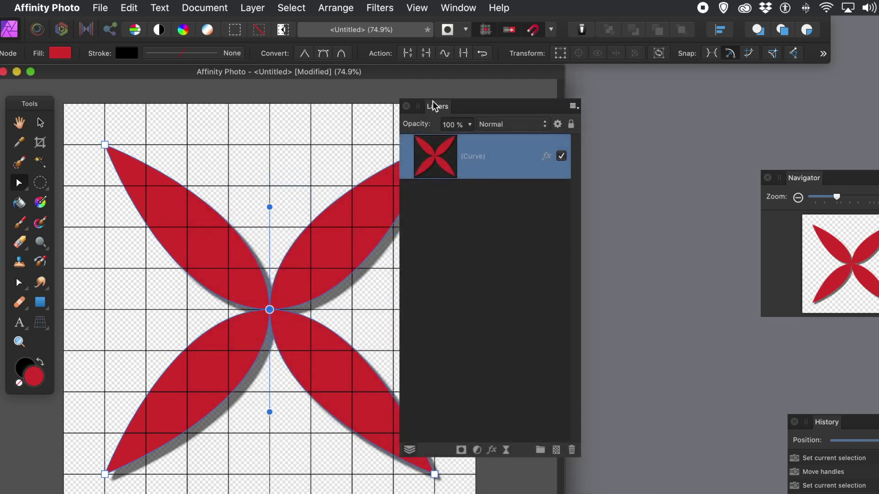
left_click_drag(435, 108, 494, 117)
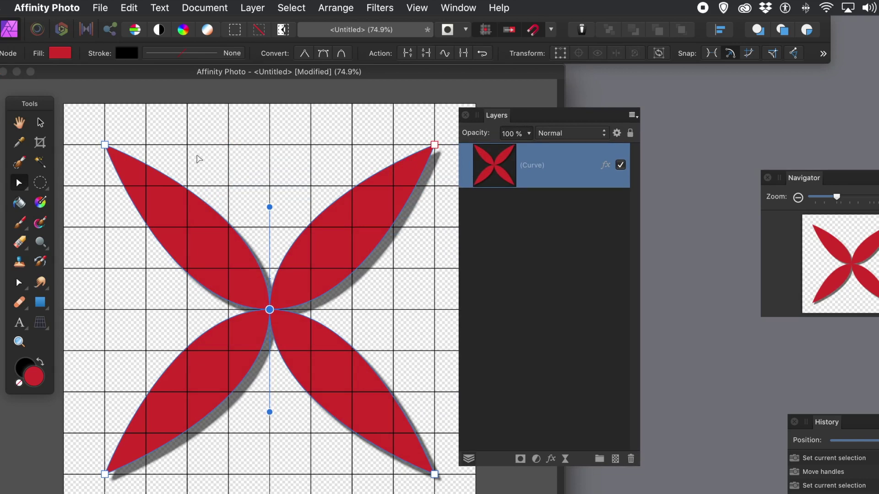
- Hide the grid and duplicate the petal shape with the Move tool, offsetting the copy slightly up and left
left_click(422, 10)
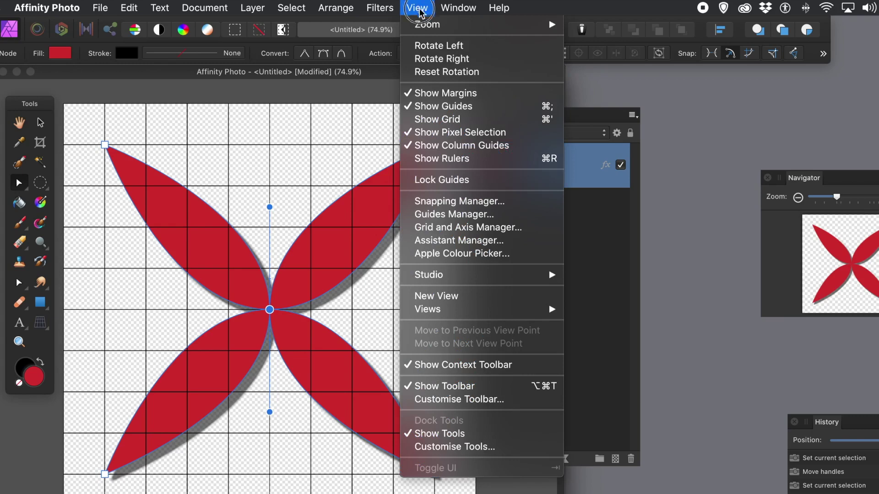
left_click(463, 146)
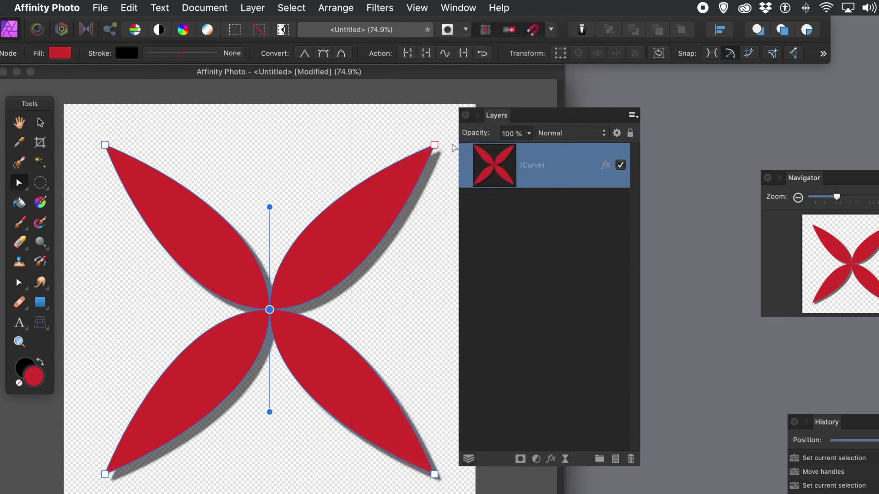
left_click(41, 125)
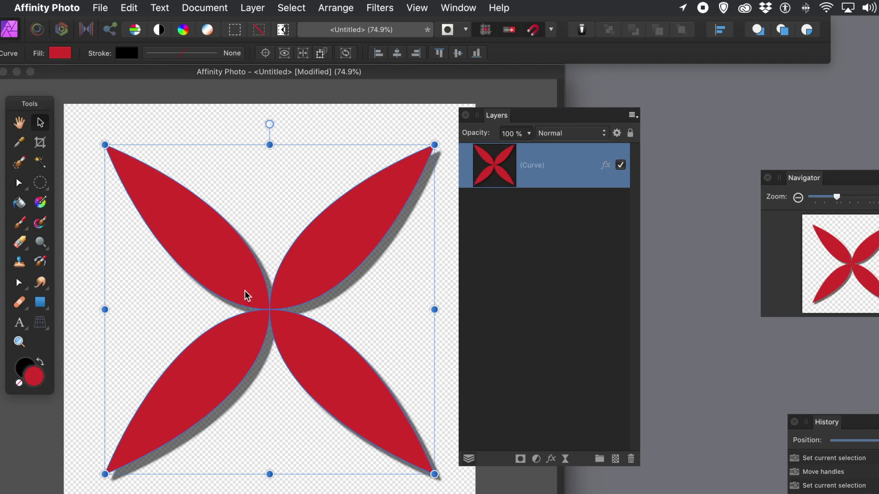
left_click_drag(251, 296, 231, 278)
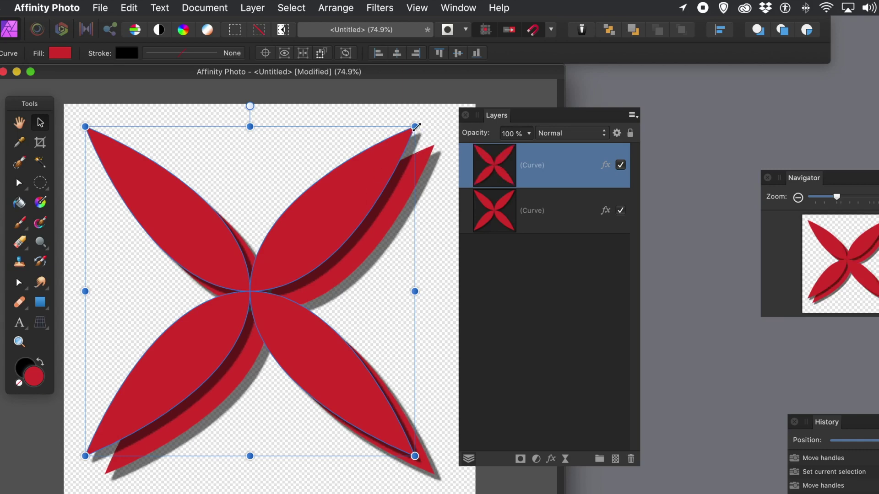
- Try a copy scaled to about two thirds, centred on the original and rotated 45 degrees
left_click_drag(415, 127, 296, 238)
left_click_drag(244, 316, 317, 279)
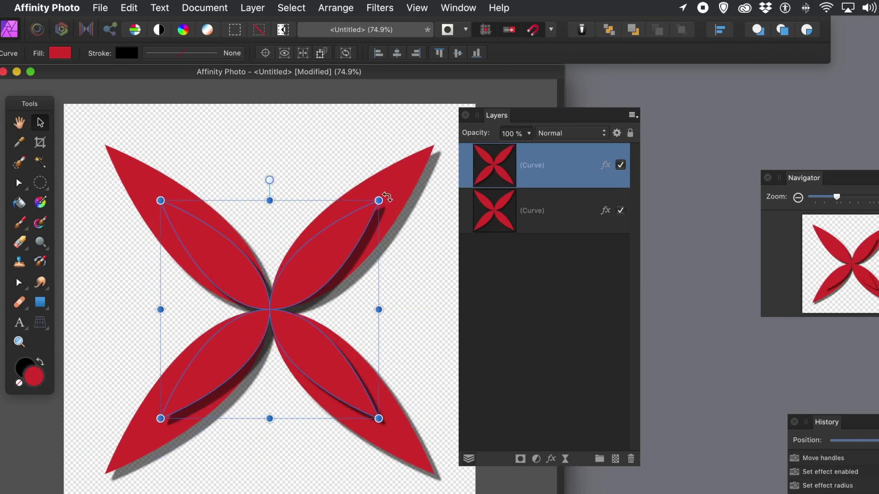
left_click_drag(388, 200, 419, 312)
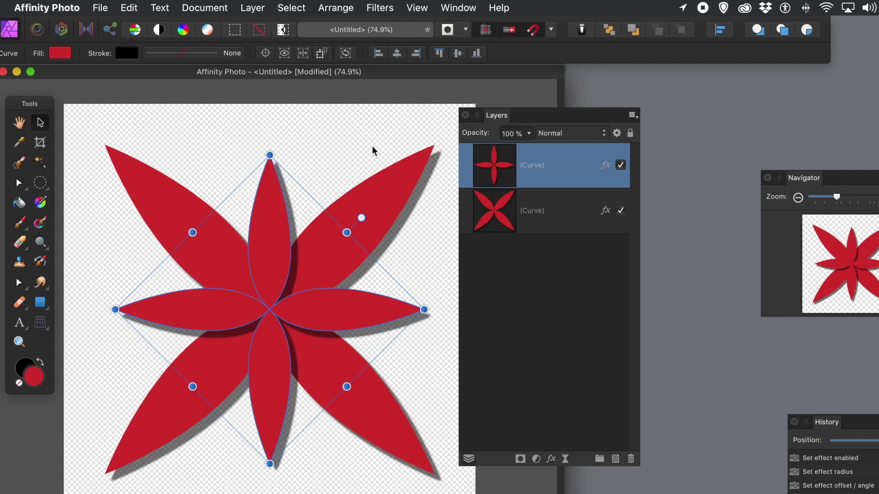
- Undo the duplicate's rotation, centring and resizing
key("super+z")
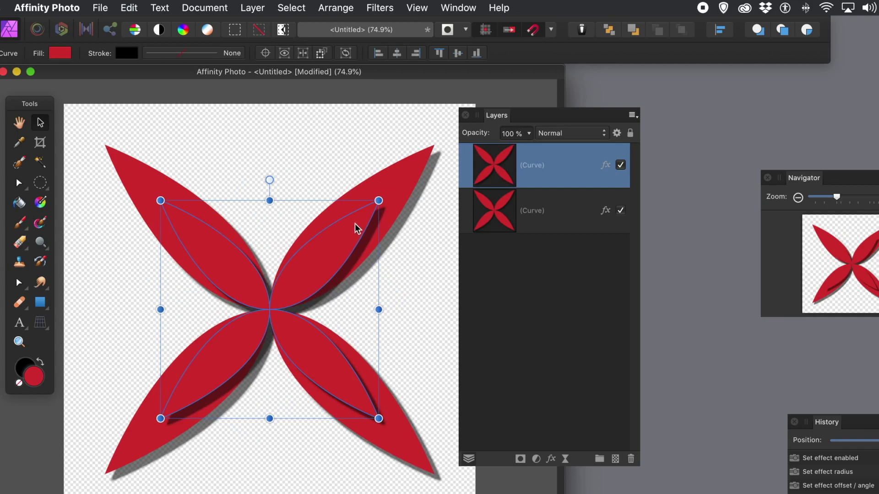
key("super+z")
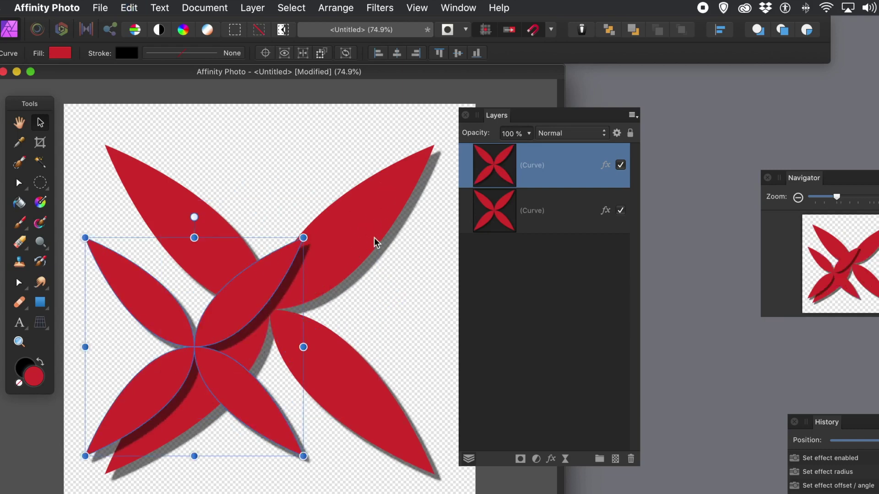
key("super+z")
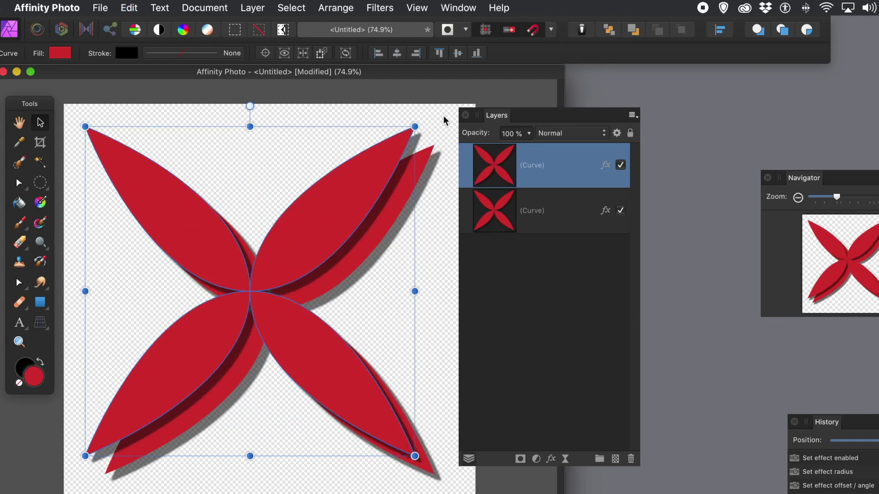
- Shrink the duplicate to about 91% centred over the original, and stack on it another centred copy about 86% of its size
left_click_drag(414, 125, 383, 154)
left_click_drag(357, 198, 394, 198)
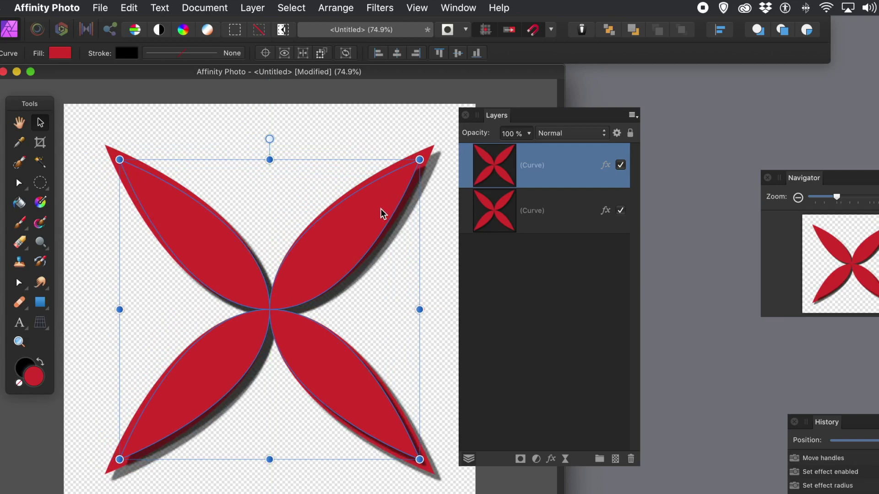
left_click_drag(378, 210, 359, 249)
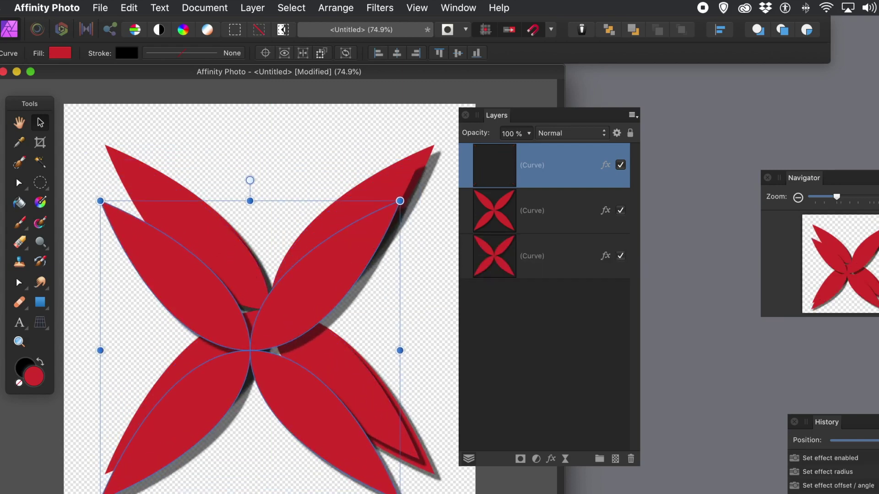
left_click_drag(400, 493, 360, 459)
left_click_drag(319, 426, 365, 407)
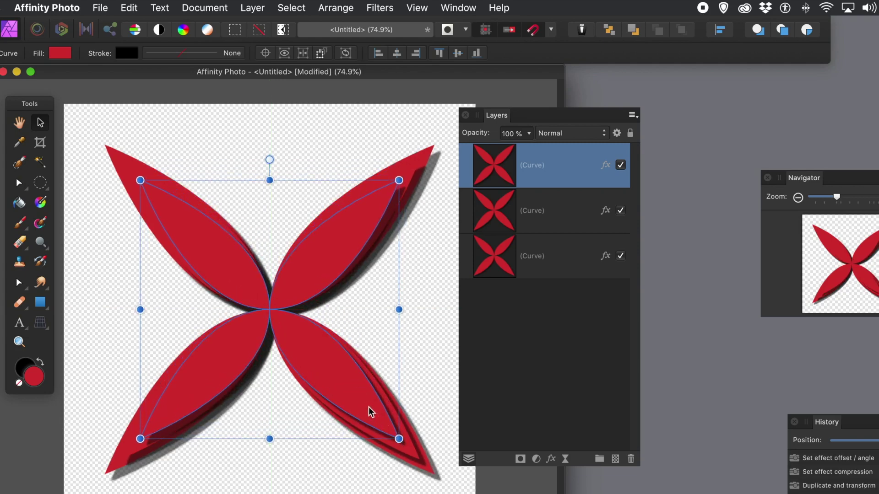
- Duplicate the topmost petal shape, shrink the copy to about 89% and centre it on the stack
left_click_drag(366, 407, 347, 376)
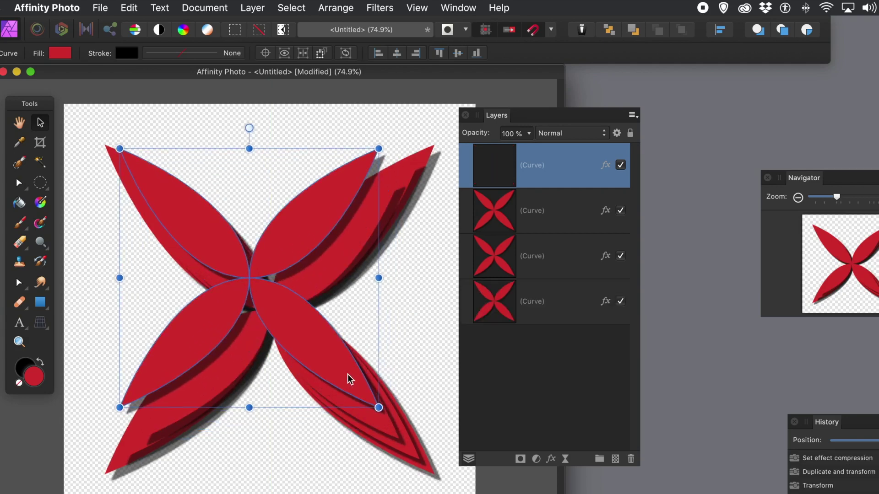
left_click_drag(378, 407, 353, 381)
left_click_drag(314, 349, 350, 392)
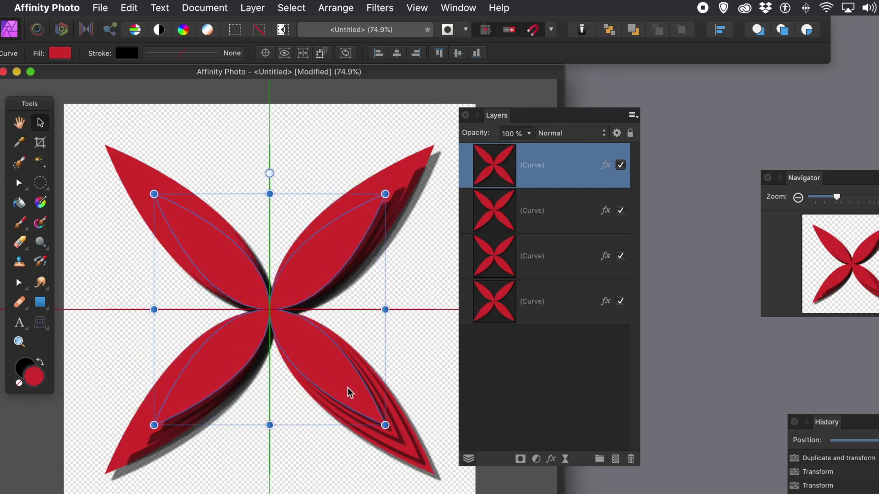
- Add a fifth petal shape by duplicating the topmost one, scaling it to about 80%, centring it and leaving it selected
key("ctrl+j")
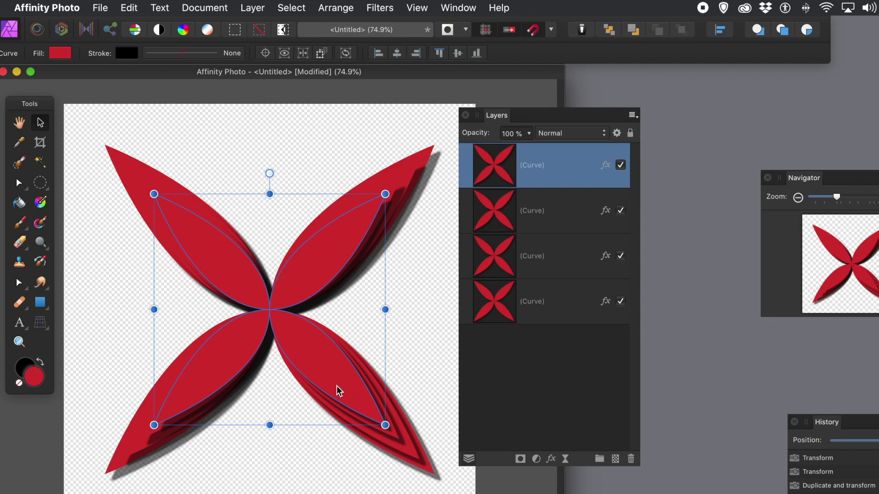
left_click_drag(341, 388, 323, 364)
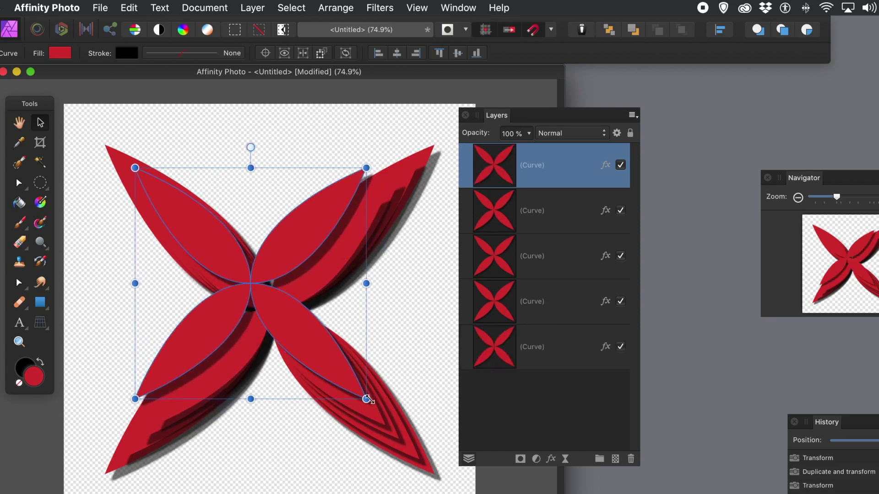
left_click_drag(367, 399, 340, 369)
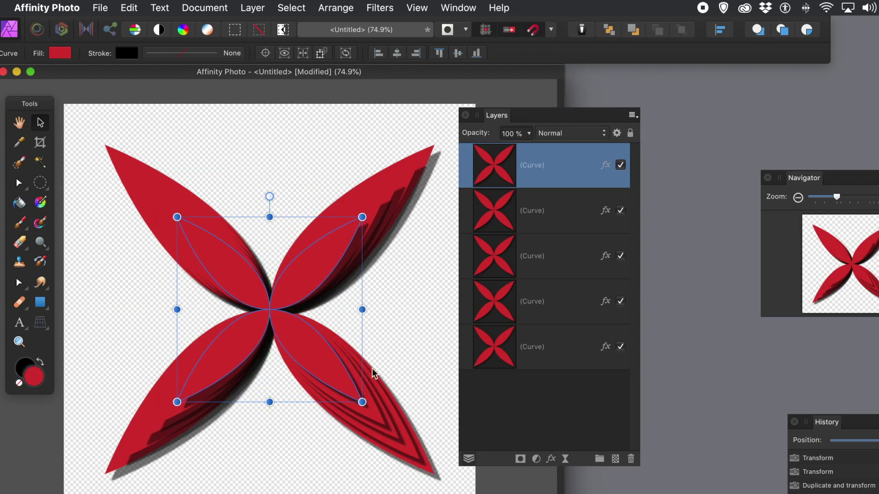
left_click(421, 348)
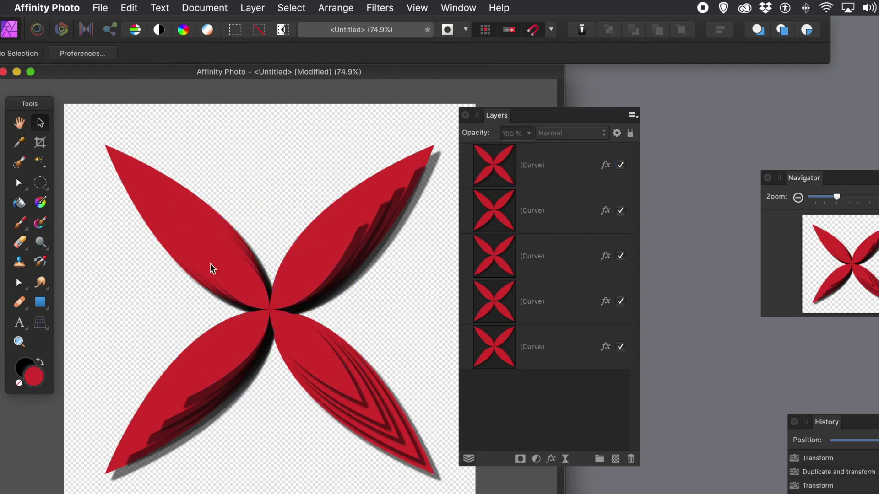
left_click(235, 286)
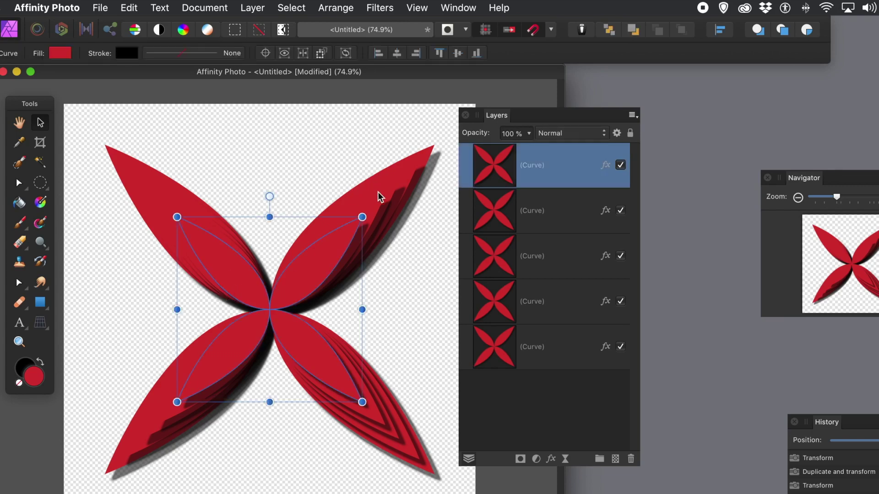
- Try rotating the topmost, third and fourth petal shapes by 45 degrees around their common centre
left_click_drag(367, 212, 403, 307)
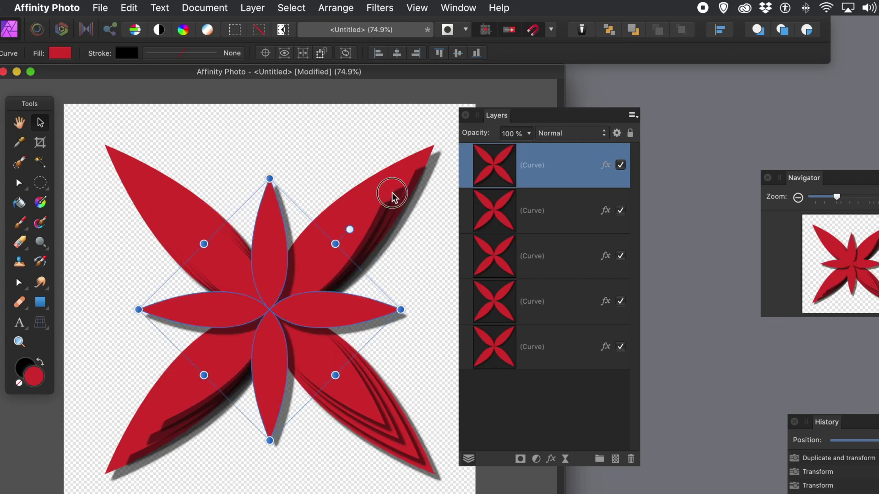
key("super+j")
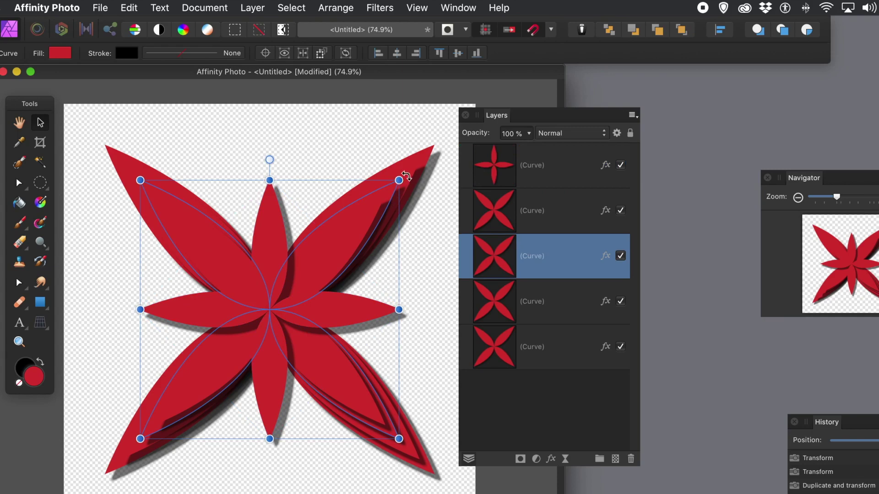
left_click_drag(403, 177, 432, 316)
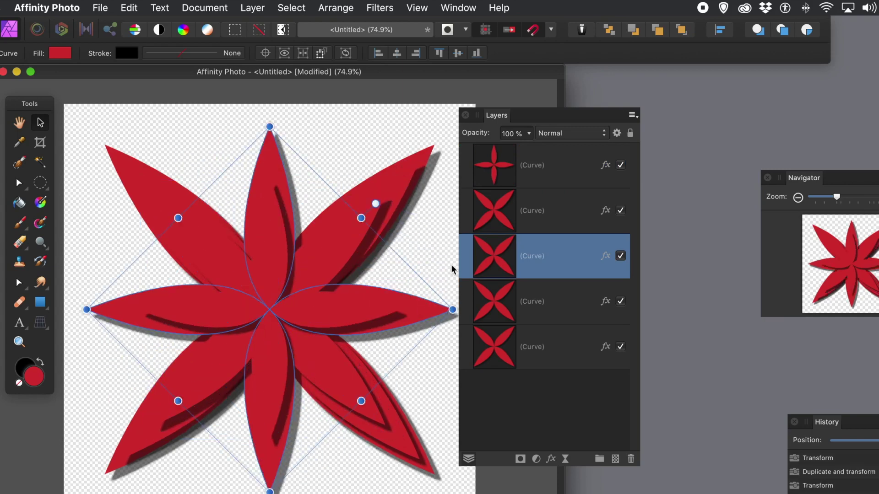
left_click(420, 165)
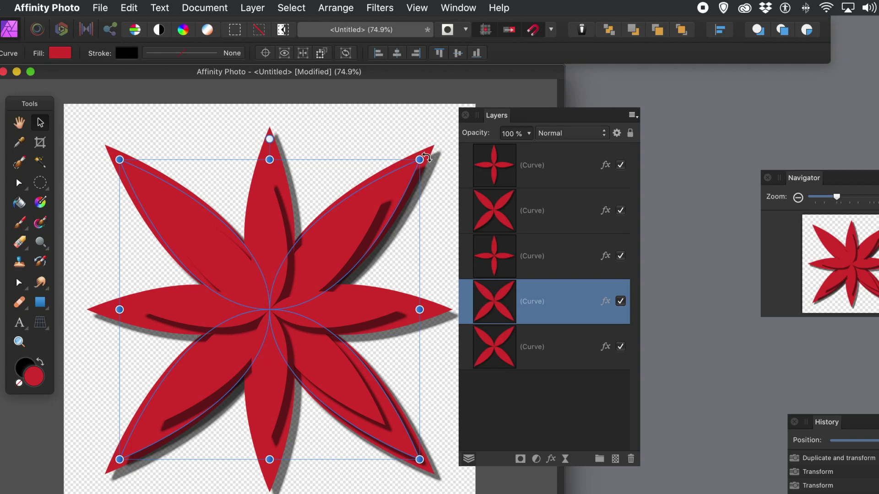
left_click_drag(428, 155, 448, 309)
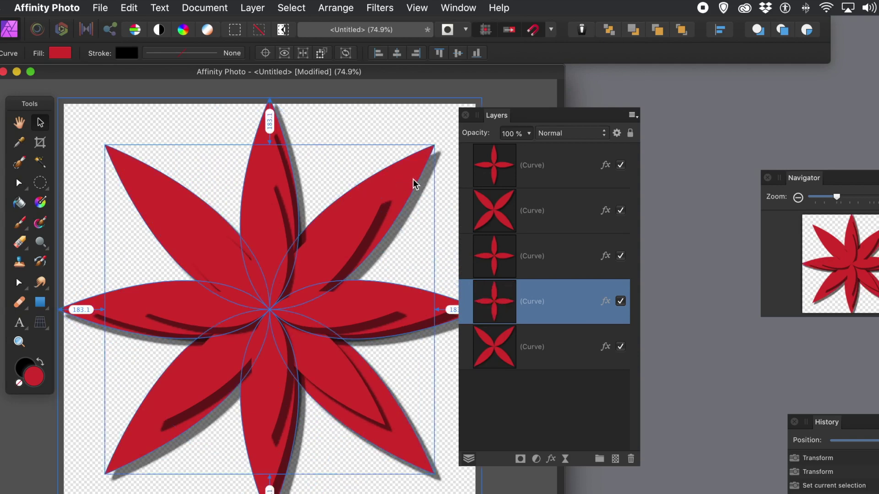
- Undo the petal rotations and recentre the smallest petal shape on the stack
key("super+z")
key("super+z")
key("super+z")
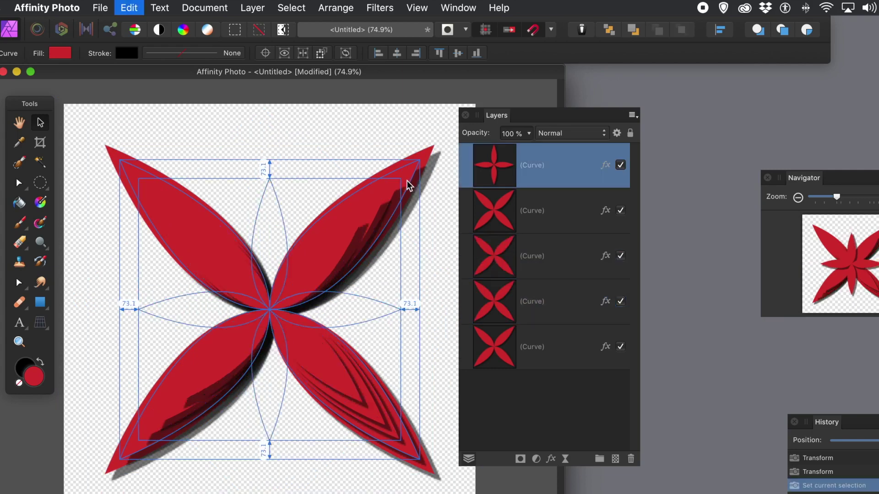
key("super+z")
key("super+z")
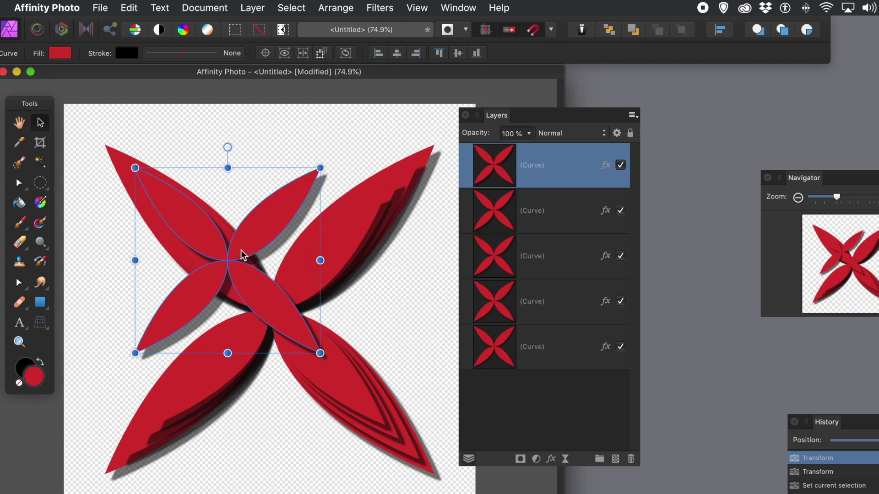
left_click_drag(237, 253, 280, 305)
left_click(416, 320)
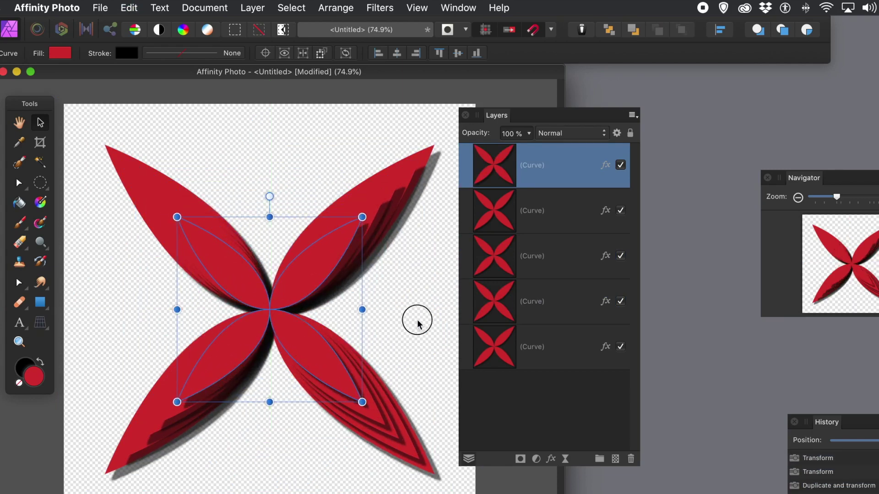
- Fill the smallest, topmost petal shape with light pink, H 0, S 57, L 75
left_click(325, 273)
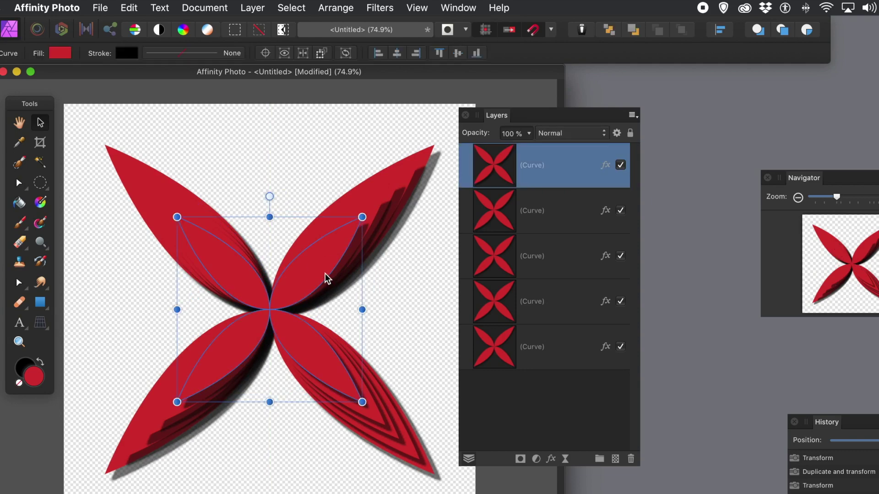
left_click(63, 57)
left_click_drag(156, 165, 143, 180)
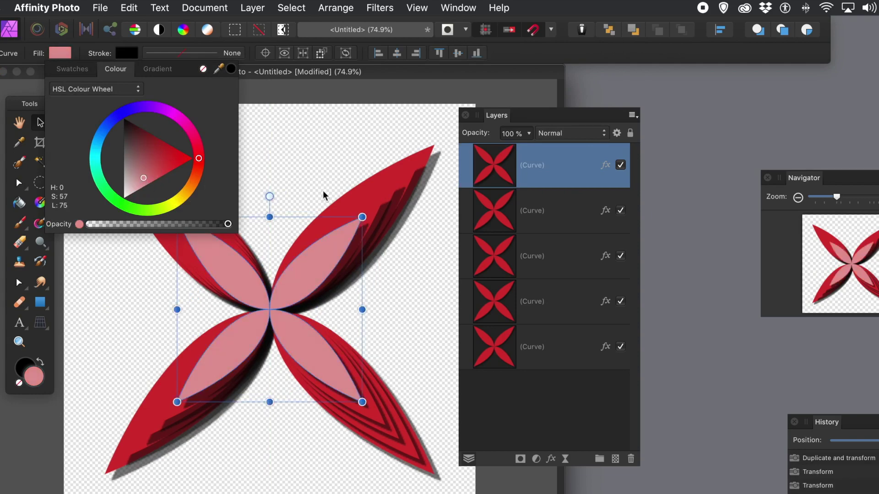
- Fill the second petal shape from the top with dark blue, H 211, S 48, L 30, and deselect it
left_click(373, 213)
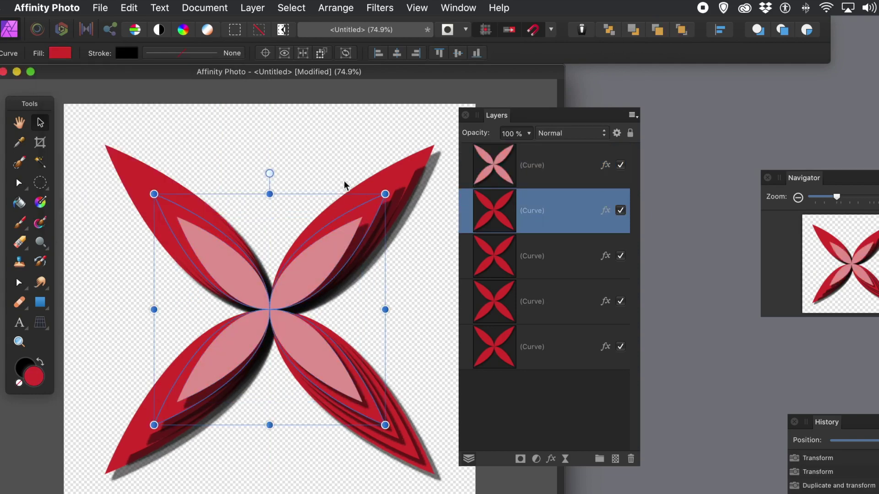
left_click(63, 56)
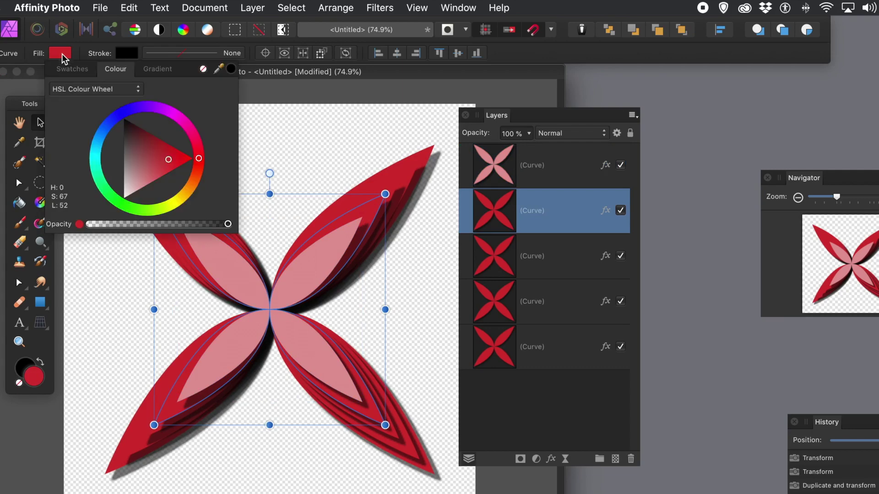
left_click_drag(155, 145, 143, 142)
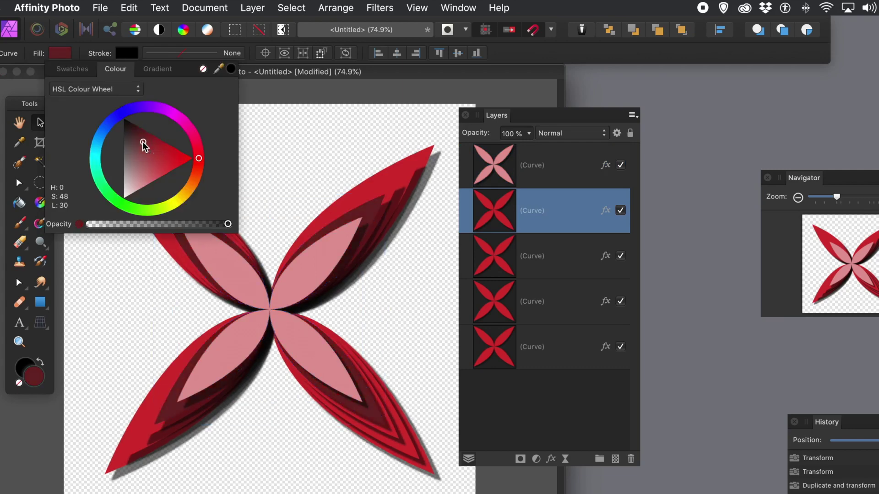
left_click(103, 133)
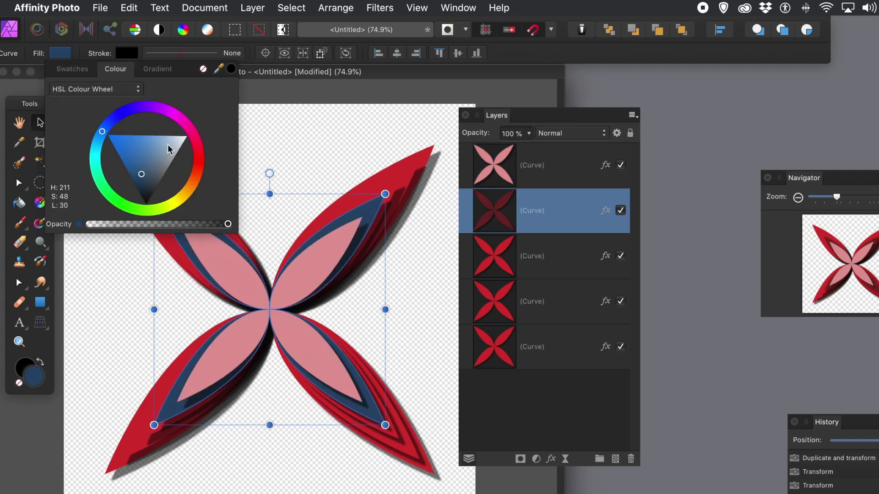
left_click(334, 158)
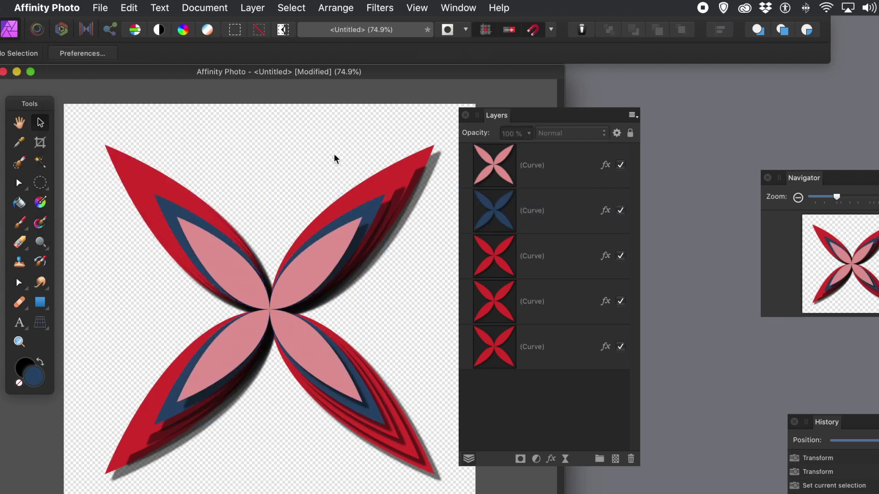
- Fill the third petal shape from the top with turquoise, H 177, S 67, L 52
left_click(394, 199)
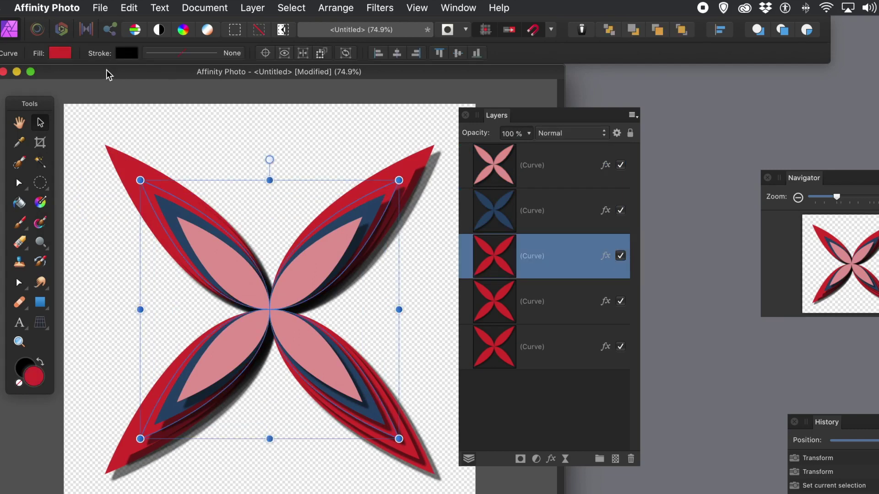
left_click(66, 55)
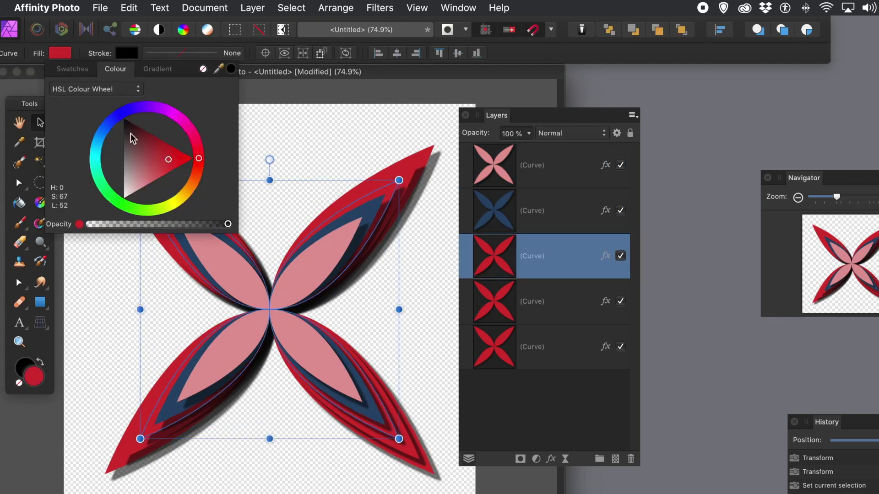
left_click(97, 168)
left_click_drag(97, 168, 95, 161)
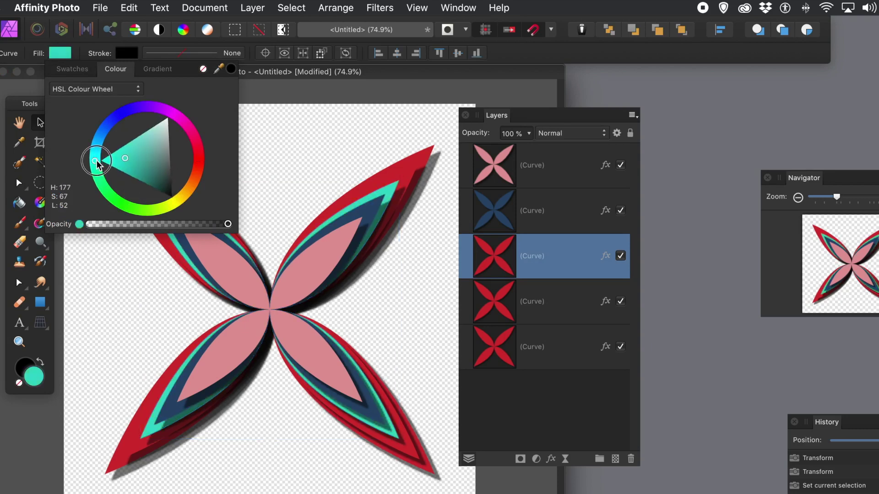
- Fill the fourth petal shape from the top with gold, H 40, S 67, L 52, and deselect it
left_click(415, 177)
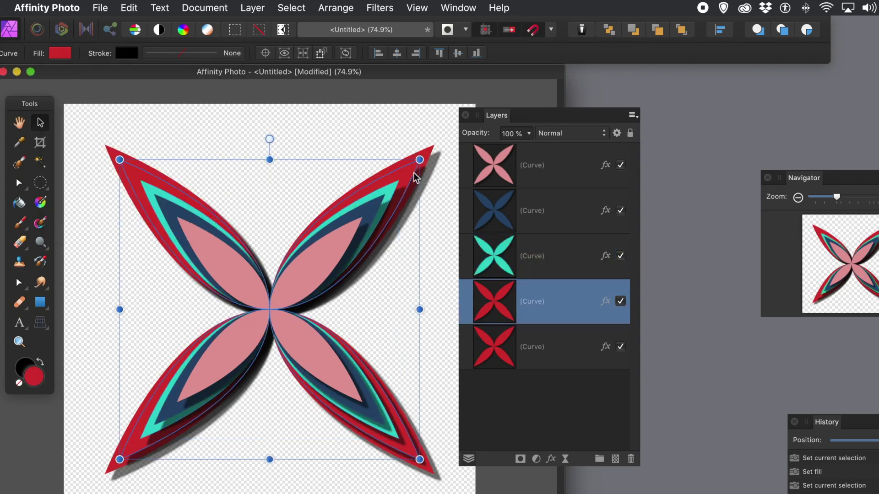
left_click(66, 55)
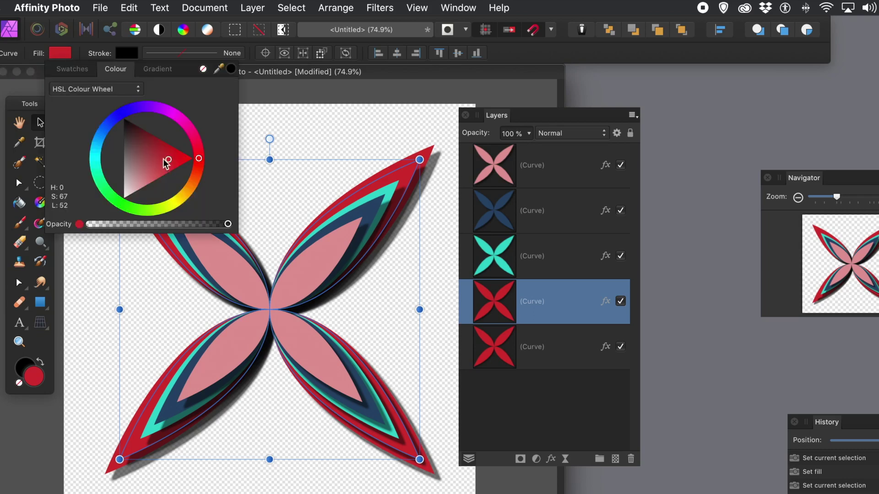
left_click(188, 194)
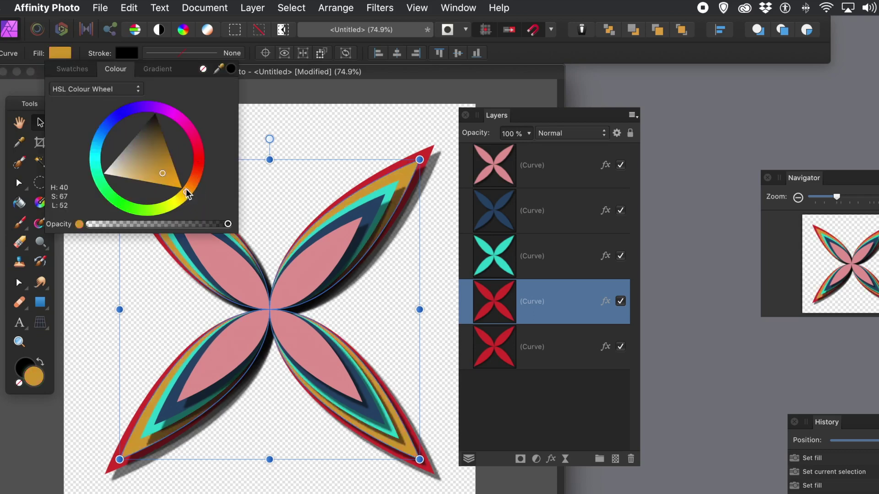
left_click(363, 139)
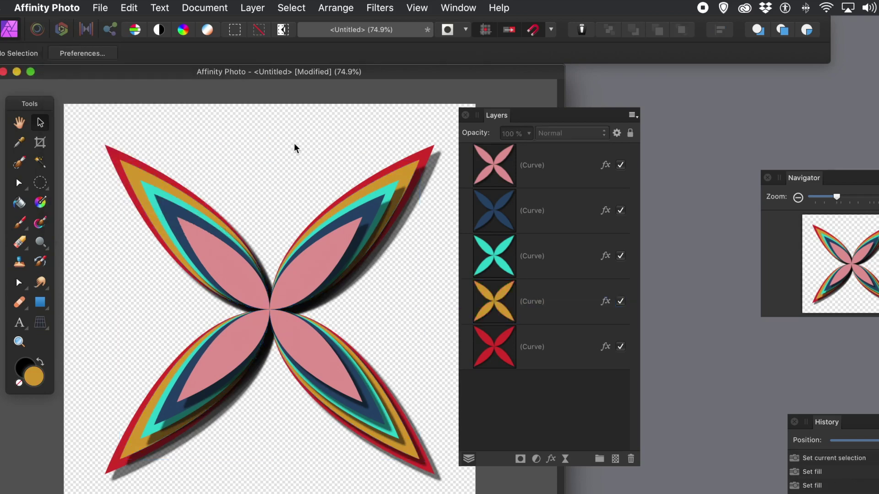
- Select all five petal shapes, combine them into one group and leave the group selected
left_click(84, 121)
left_click_drag(84, 121, 452, 493)
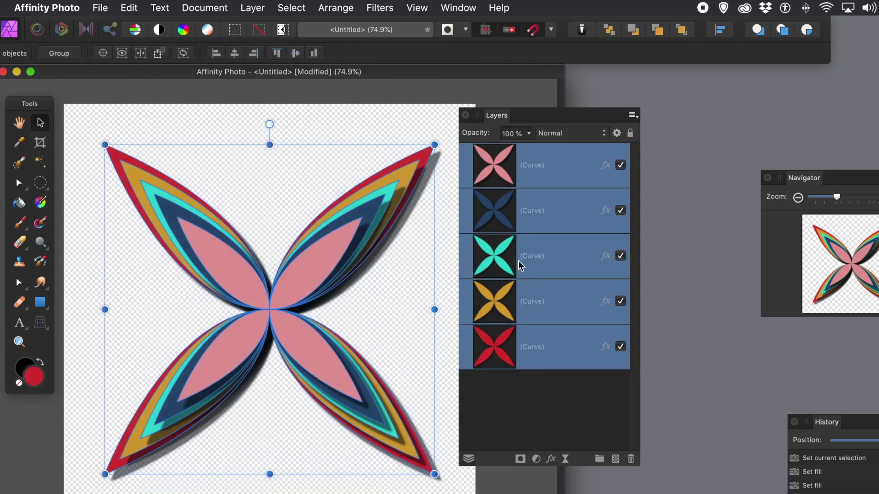
right_click(498, 164)
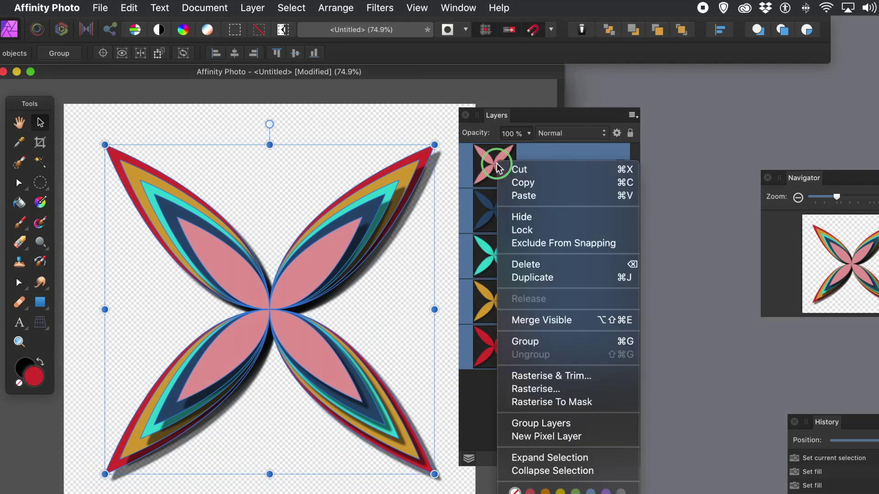
left_click(544, 345)
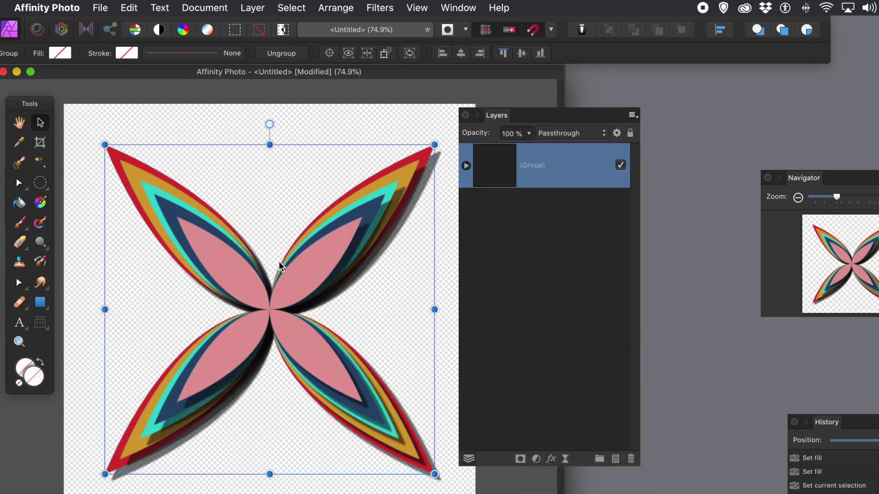
left_click(87, 240)
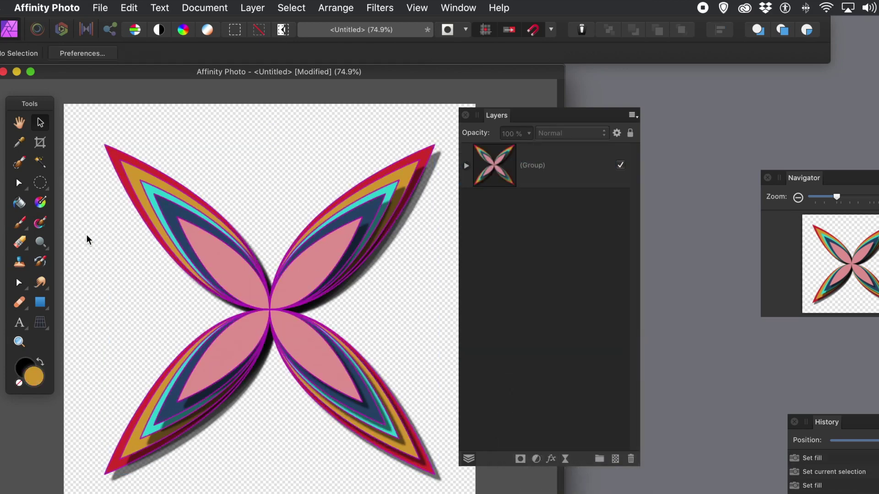
left_click(229, 281)
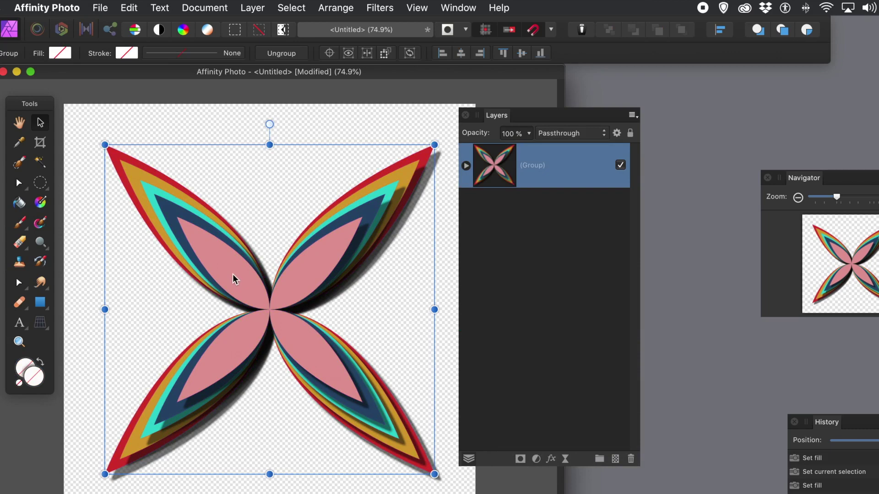
- Display the Assets studio panel and place it over the canvas
left_click(411, 8)
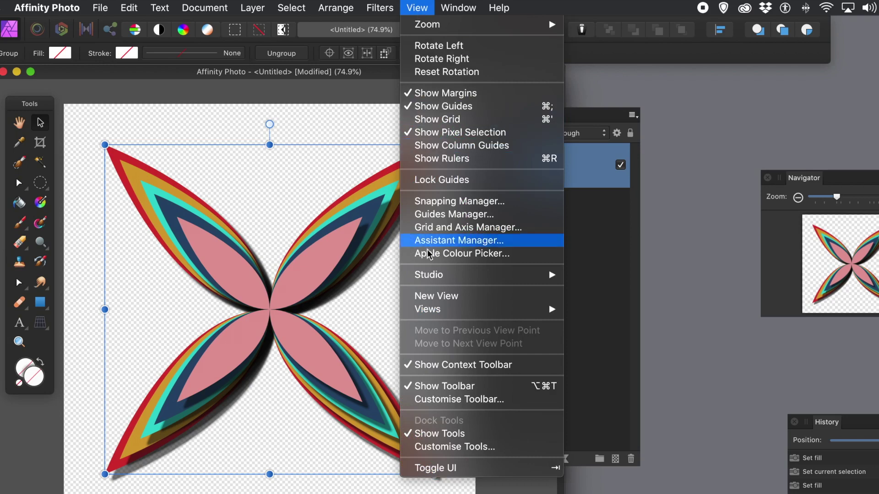
mouse_move(433, 278)
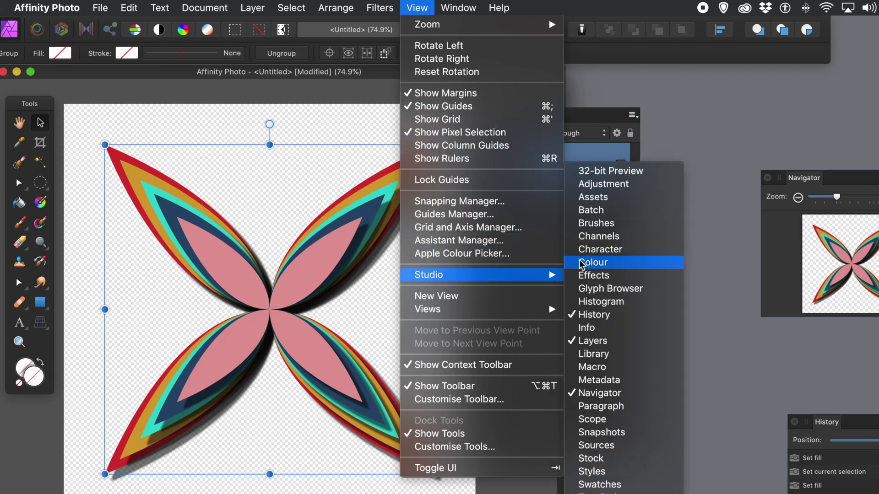
left_click(584, 203)
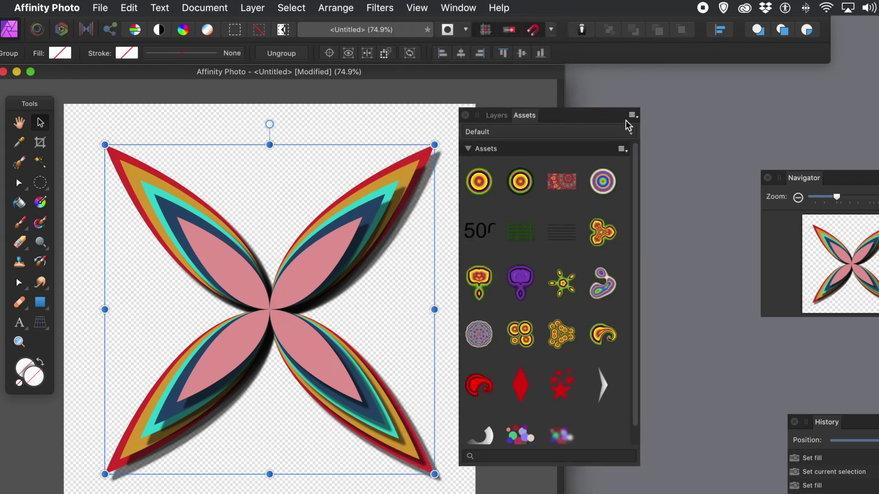
left_click_drag(585, 115, 441, 128)
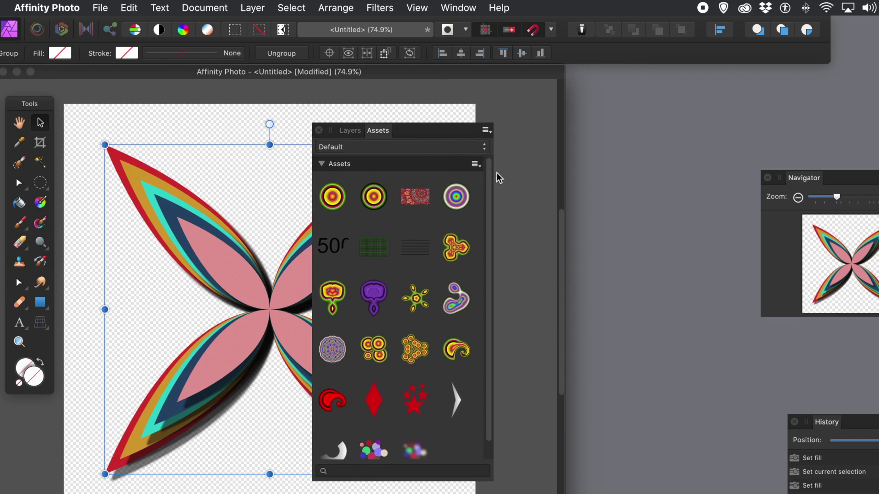
- Add the selected petal group to the Default assets and place a copy of that asset on the canvas, overlapping the original
left_click(476, 164)
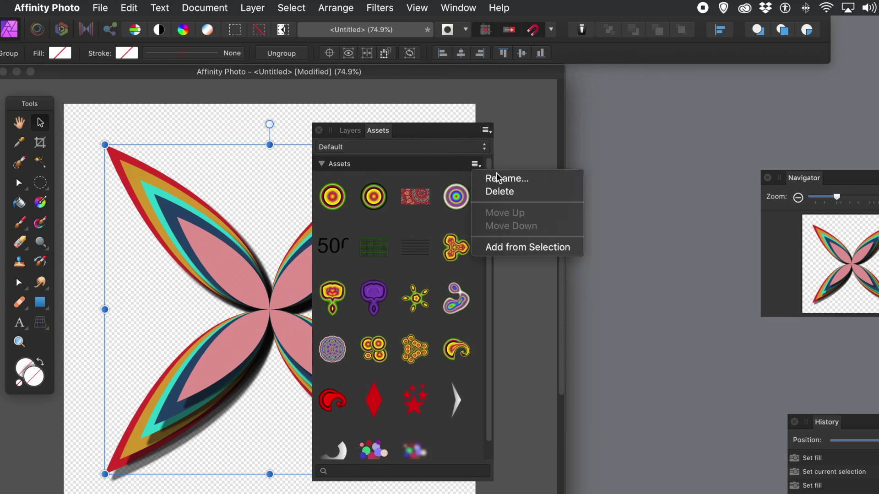
left_click(515, 256)
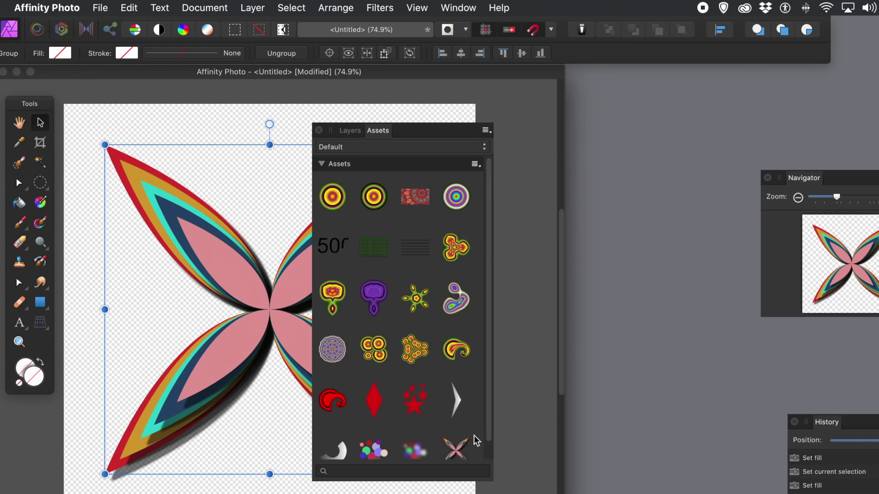
scroll(487, 384, "down", 2)
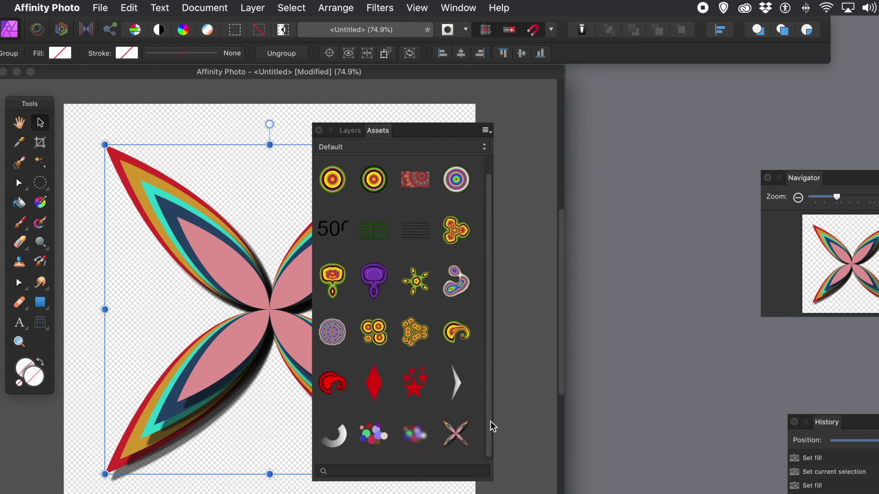
left_click_drag(459, 442, 203, 286)
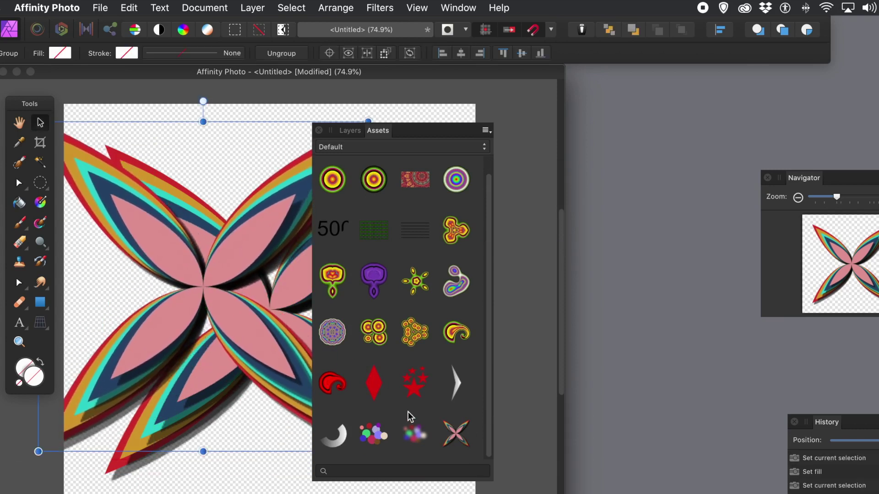
- Place three more copies of the petal asset on the canvas and move the last copy to overlap the others near the centre
left_click_drag(459, 438, 214, 452)
left_click_drag(456, 433, 211, 167)
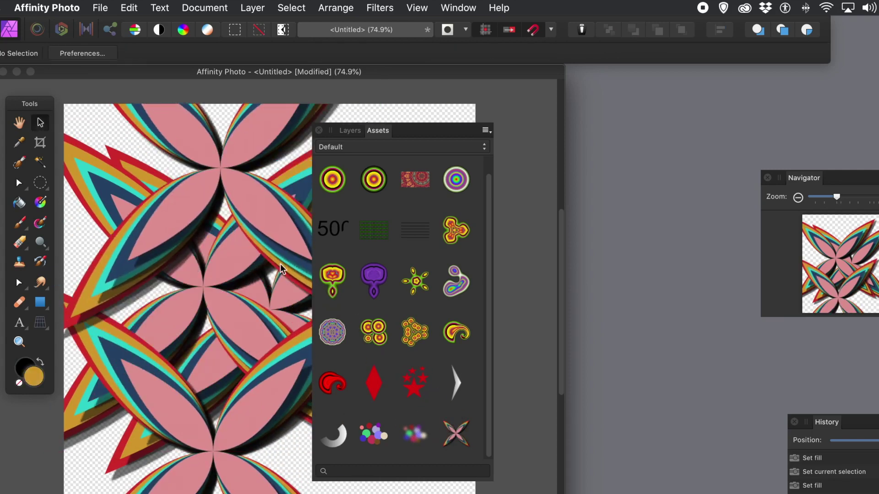
left_click_drag(455, 429, 93, 444)
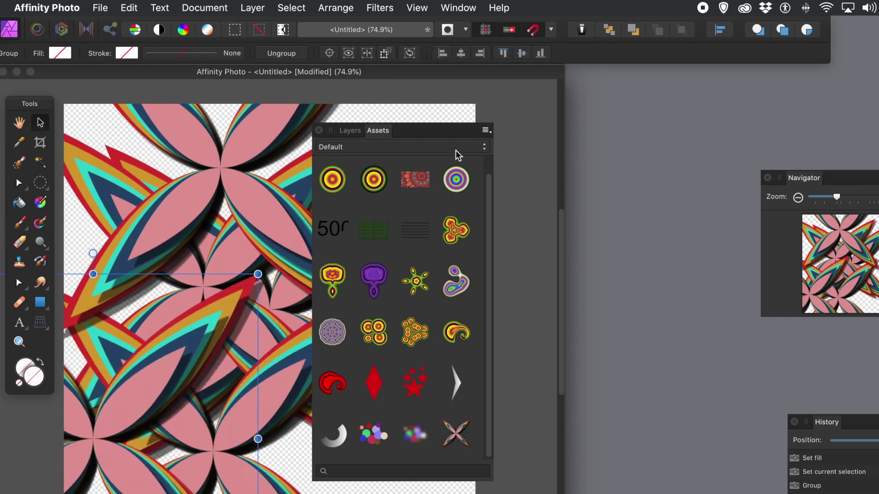
left_click_drag(415, 132, 523, 134)
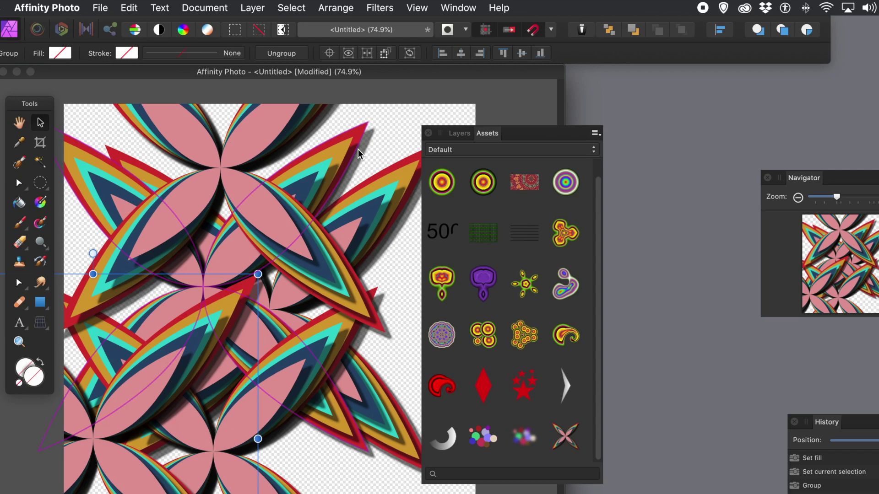
left_click_drag(179, 365, 339, 237)
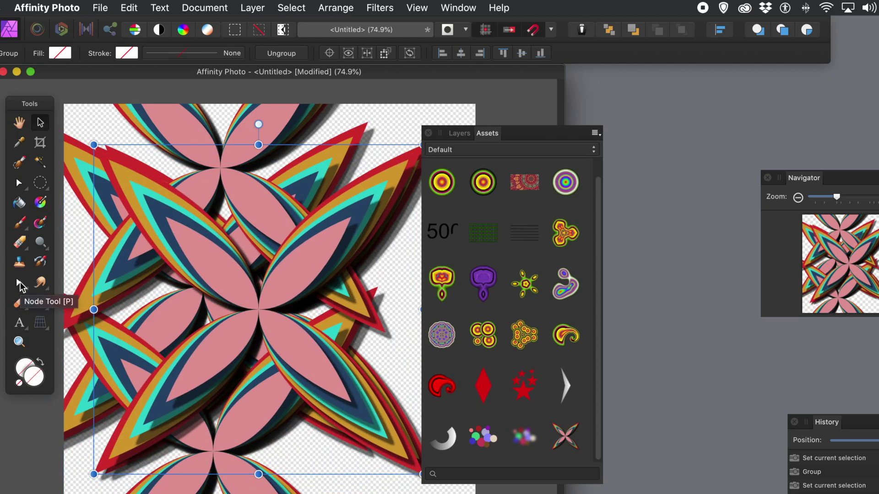
- In the topmost petal group, pull the four outer tip nodes of the pink curve inward to shorten its petals
key("a")
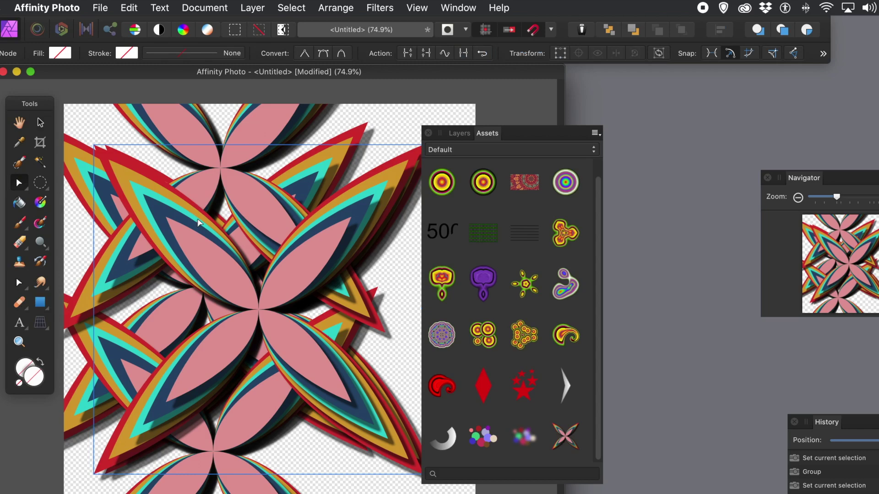
left_click(460, 136)
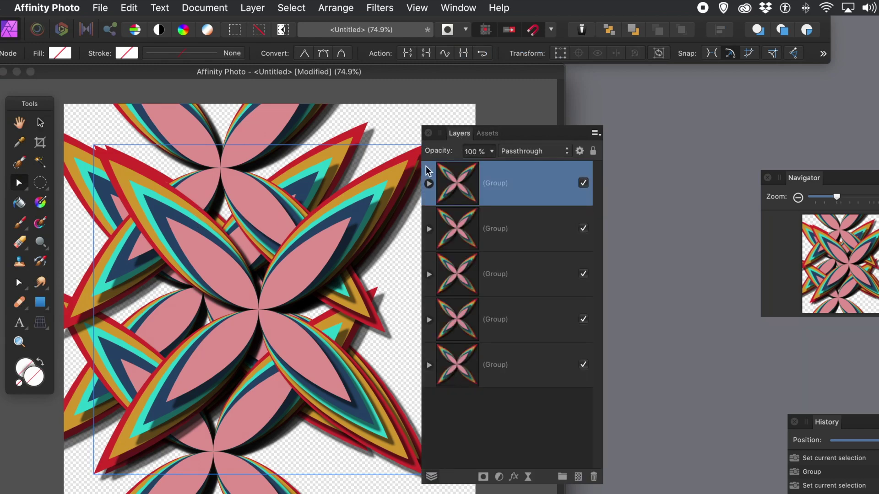
left_click(430, 185)
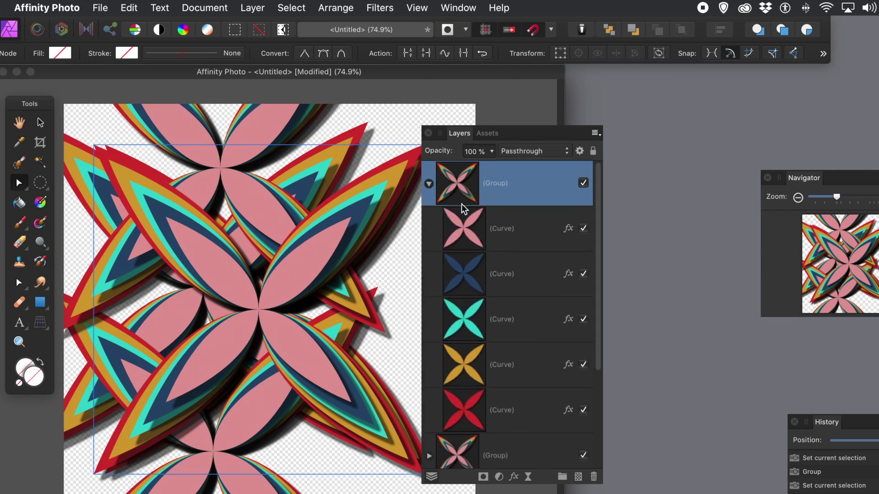
left_click(471, 236)
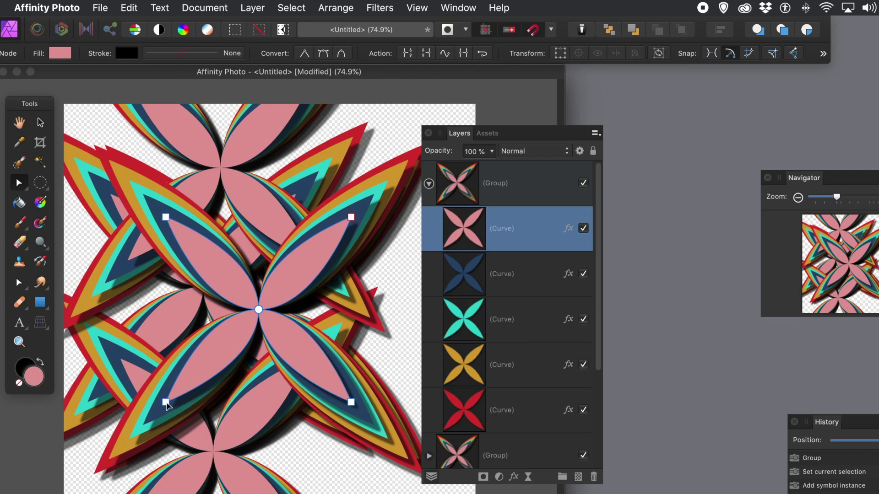
left_click_drag(166, 403, 204, 370)
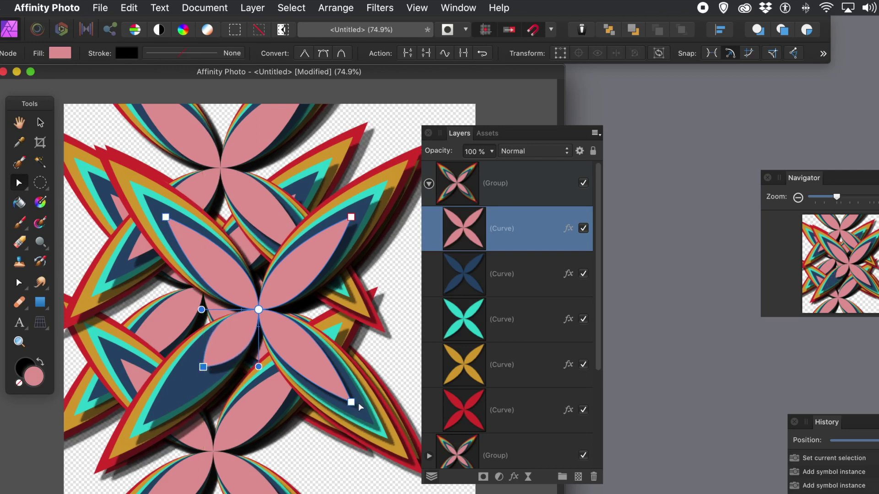
left_click_drag(351, 403, 310, 359)
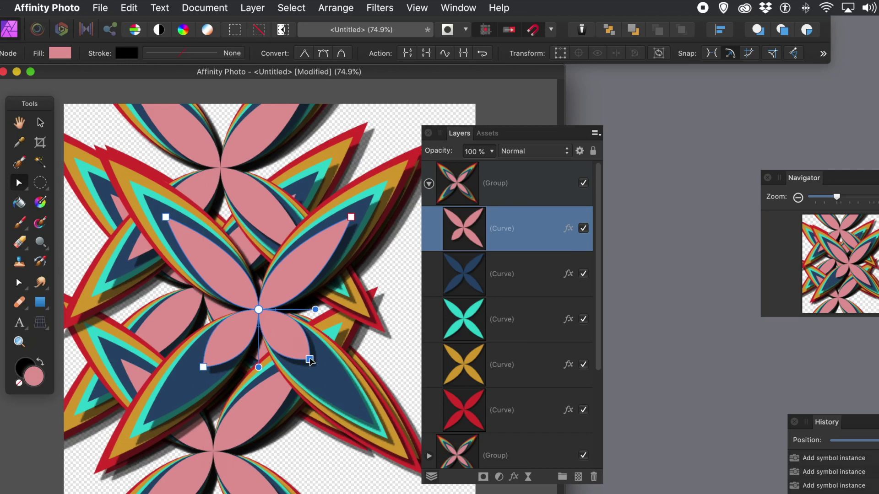
left_click_drag(351, 219, 312, 262)
left_click(313, 262)
left_click_drag(166, 218, 203, 262)
left_click(203, 262)
mouse_move(260, 253)
left_mouse_down()
mouse_move(266, 208)
mouse_move(253, 293)
mouse_move(268, 210)
mouse_move(260, 253)
left_mouse_up()
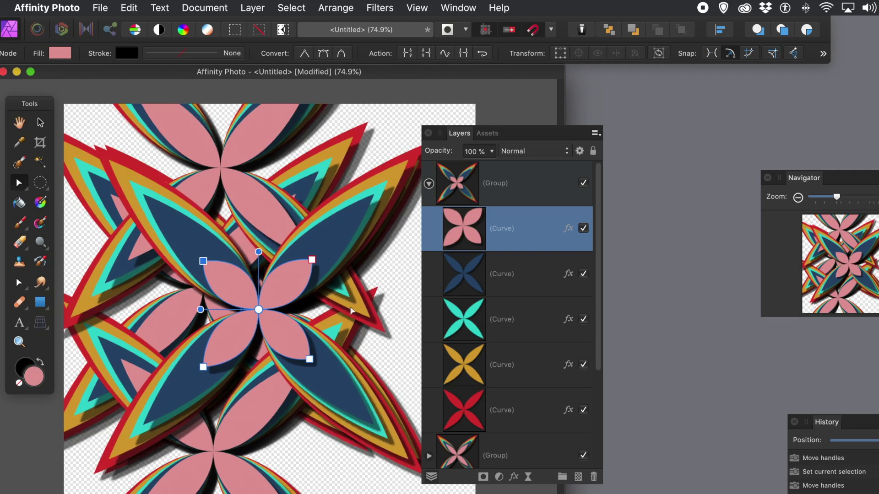
left_click(401, 314)
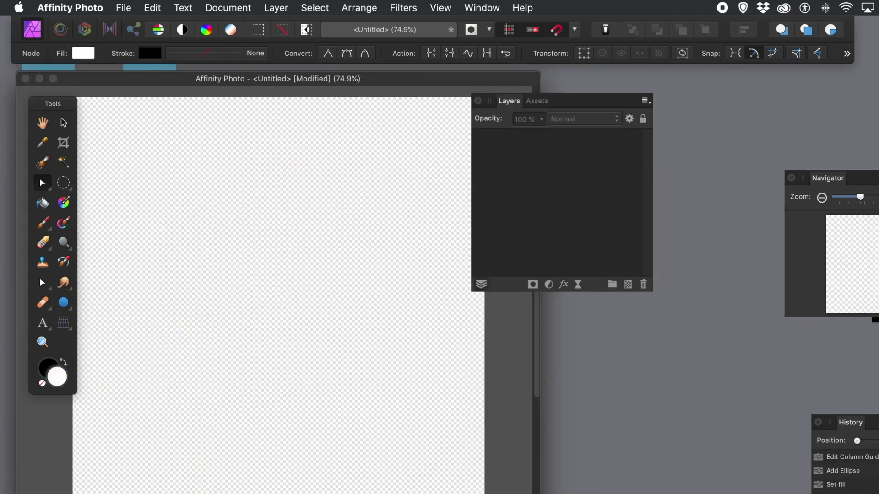
- Set up column guides on the empty canvas with 10 columns, 10 rows and a 0 px gutter
left_click(438, 8)
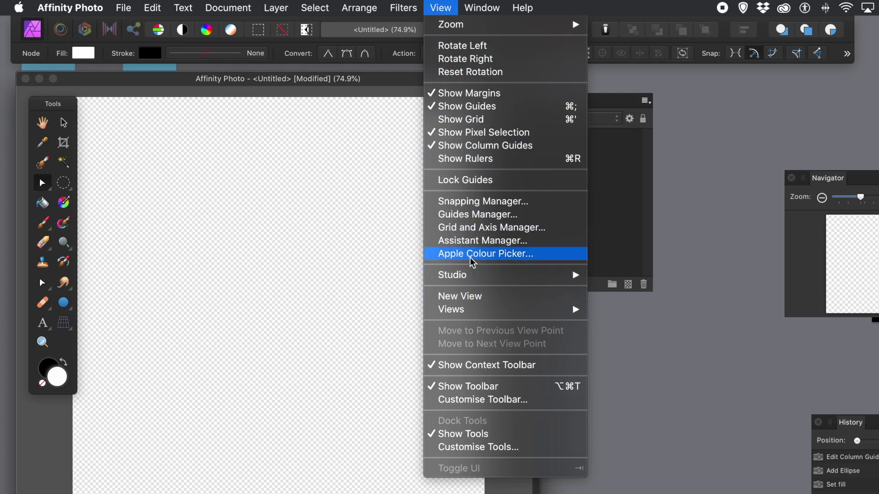
left_click(471, 219)
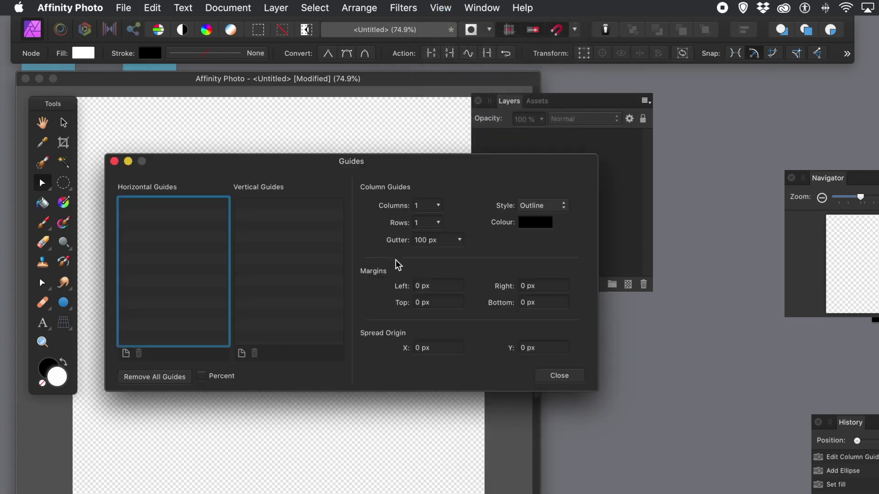
left_click(422, 207)
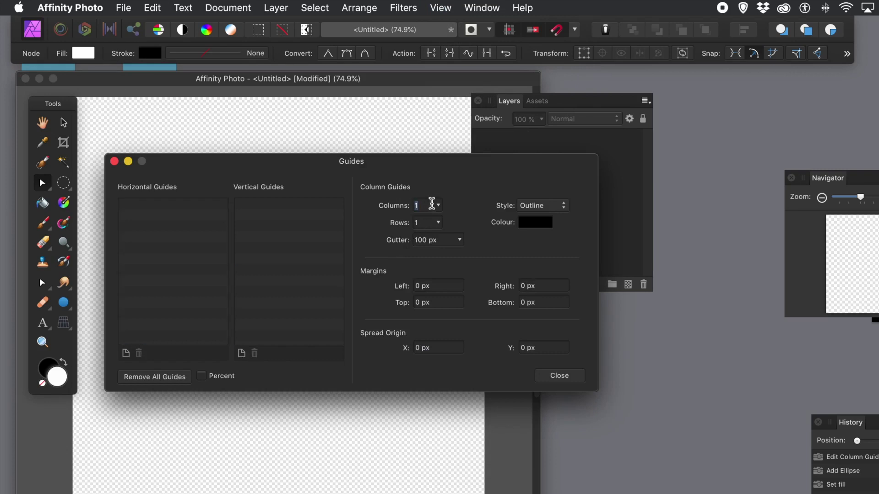
type("10")
key("Tab")
type("10")
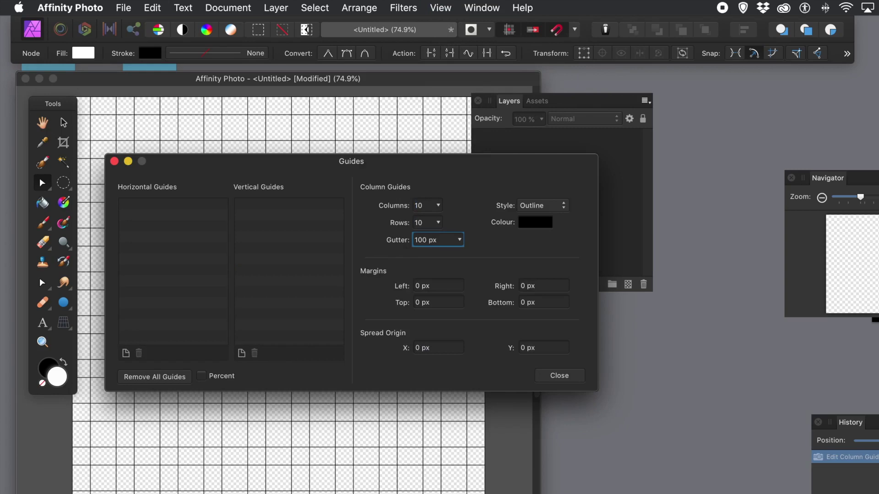
type("0")
key("Tab")
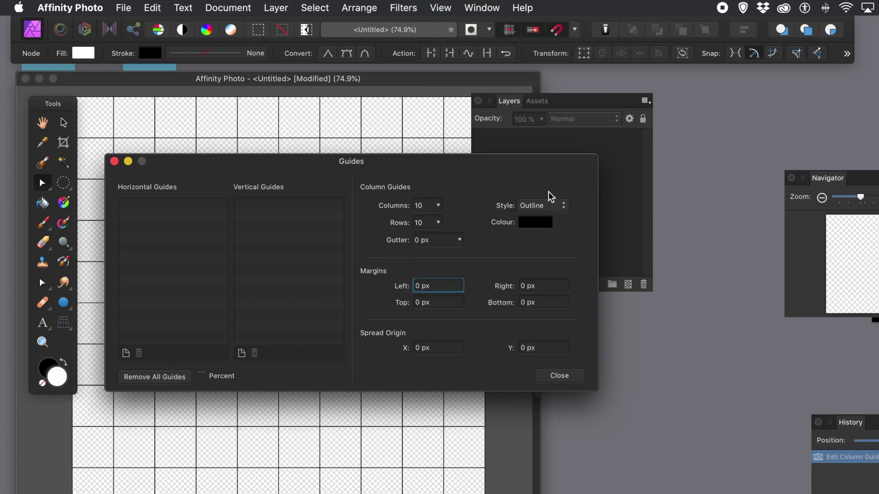
left_click(563, 375)
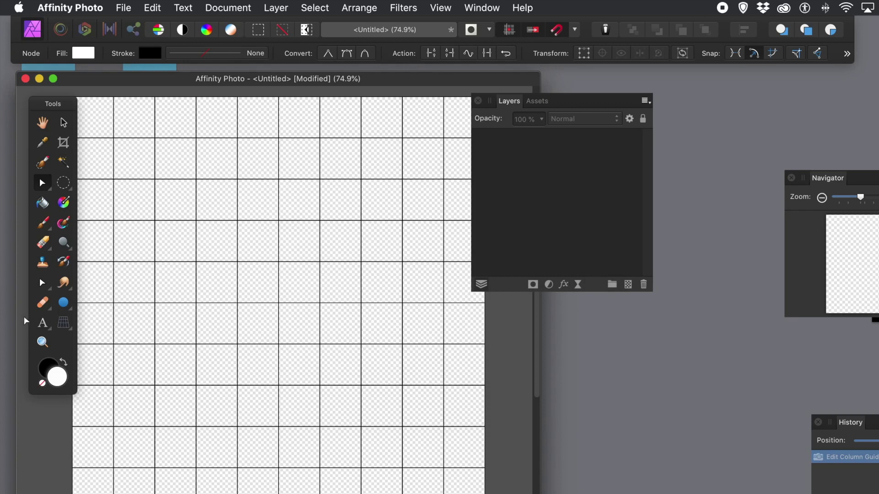
- Draw a circle spanning eight by eight guide cells, one cell in from the canvas edges, and fill it orange, H 28, S 95, L 51
left_click(63, 302)
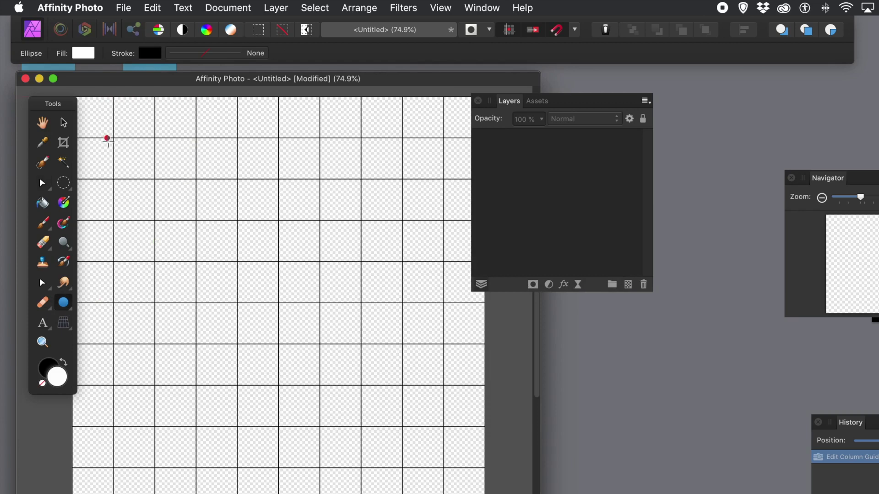
left_click_drag(114, 138, 440, 468)
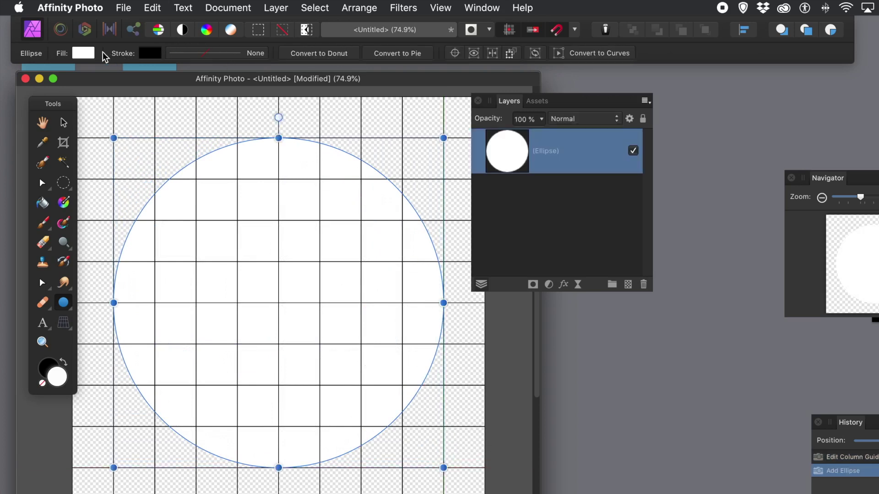
left_click(86, 54)
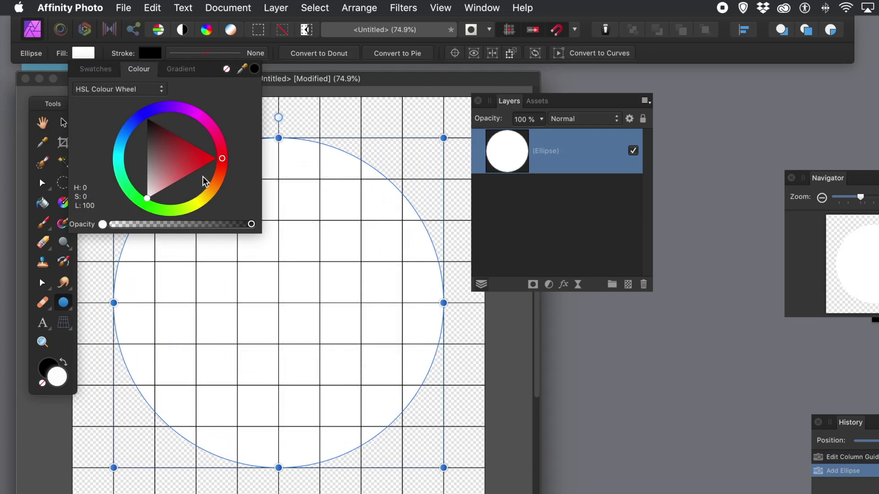
left_click(222, 182)
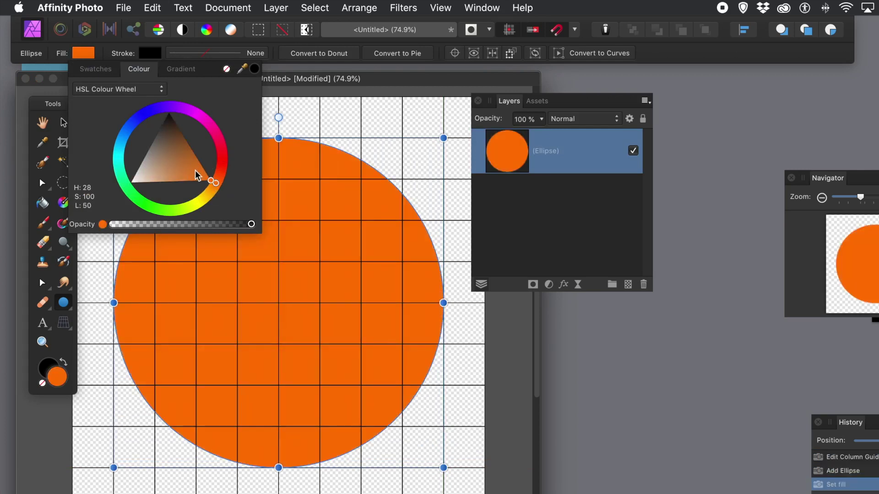
left_click(196, 175)
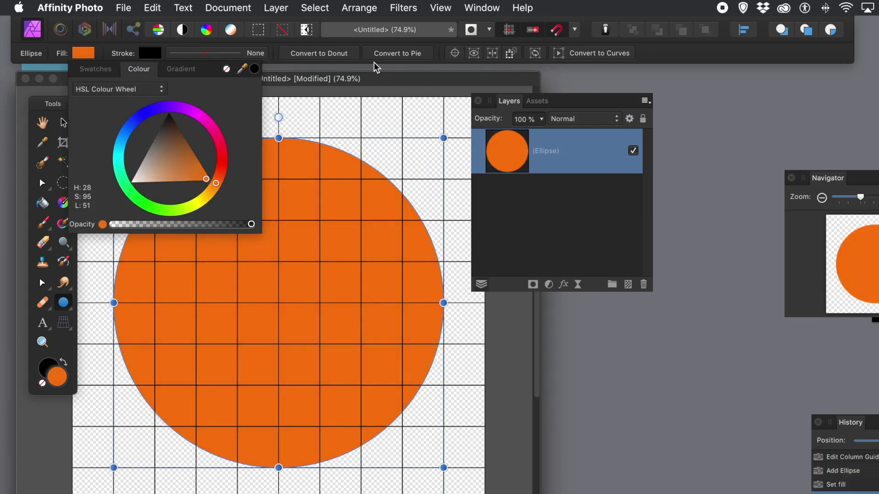
left_click(370, 78)
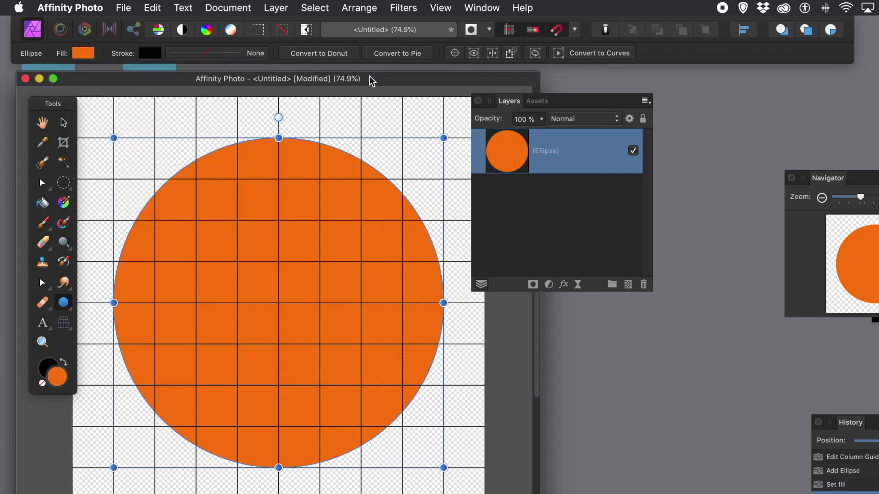
- Convert the orange circle to curves and insert one node about midway along each of its four quarter arcs
left_click(600, 53)
left_click(600, 53)
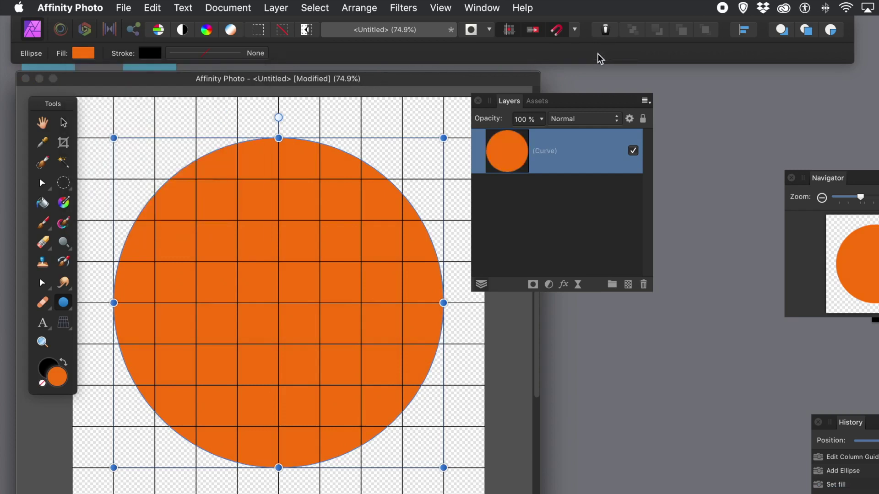
left_click(41, 282)
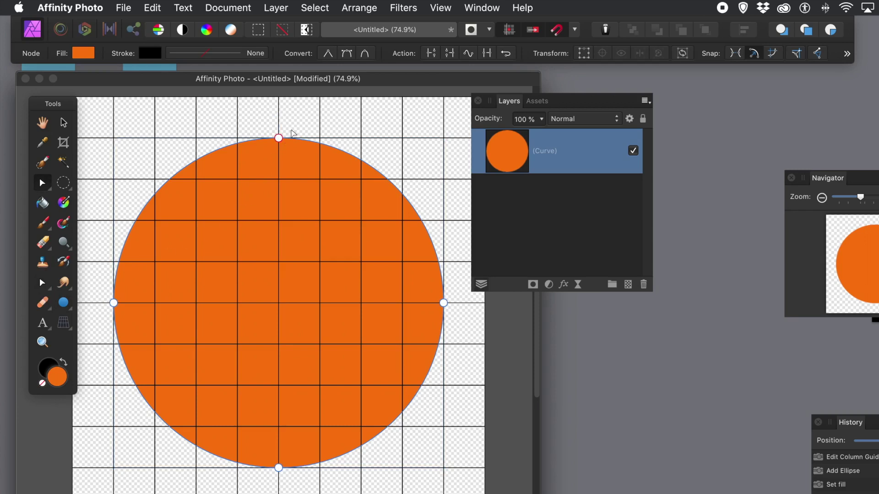
left_click(164, 183)
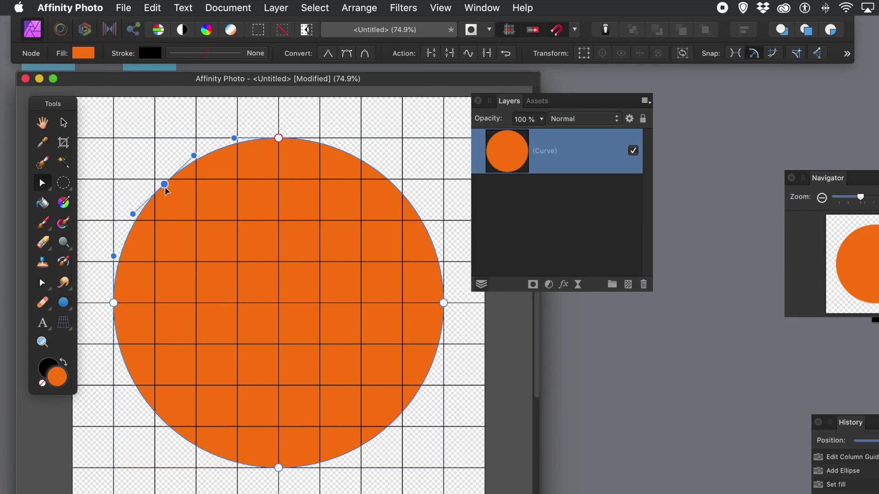
left_click(162, 419)
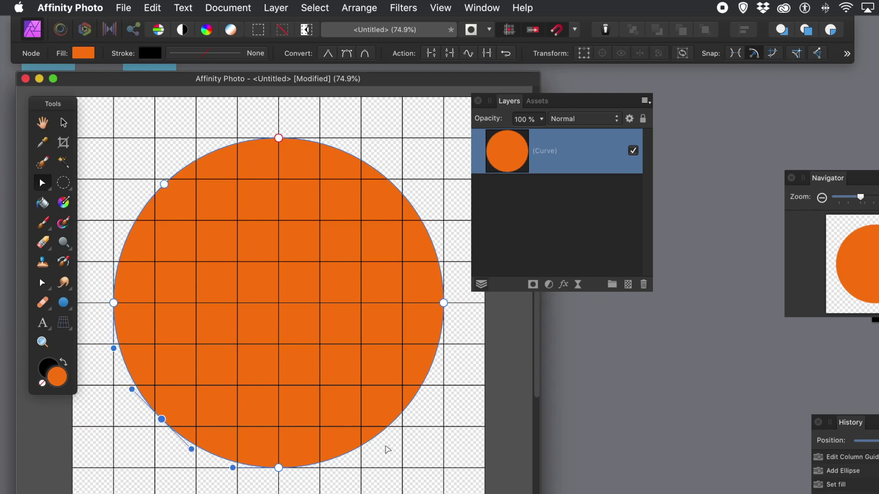
left_click(397, 419)
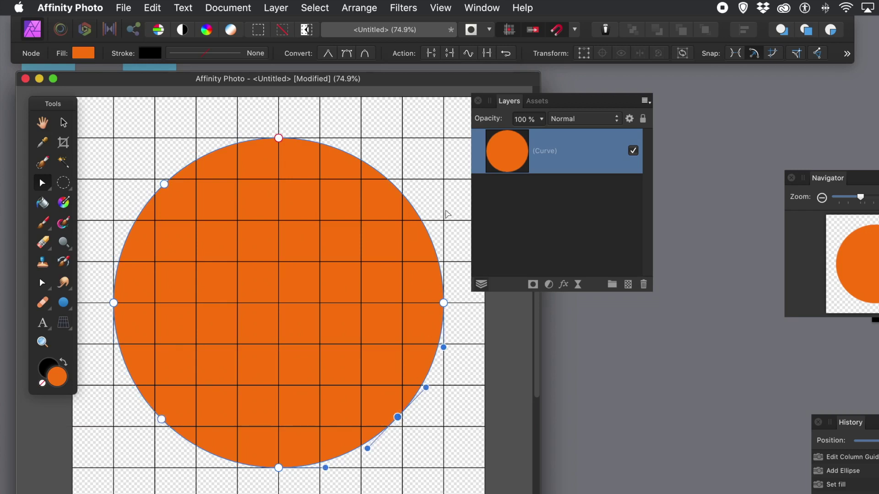
left_click(403, 194)
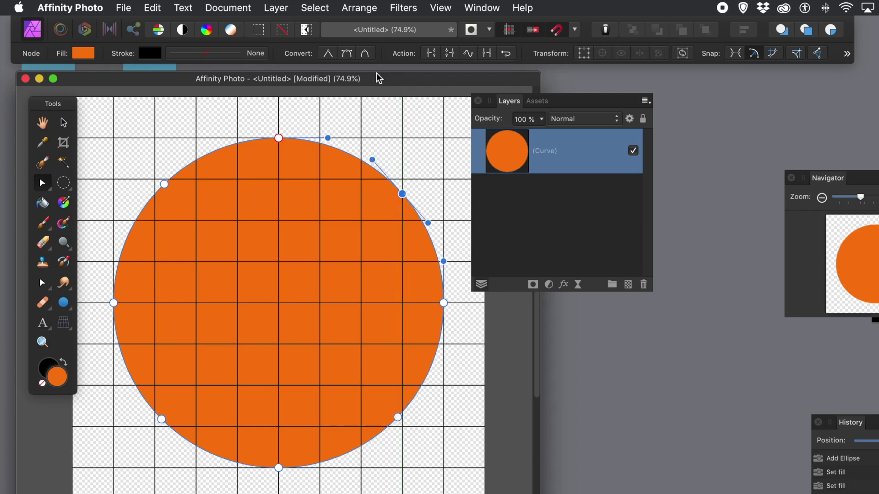
- Insert one node about midway along each of the circle's eight segments between existing nodes
left_click(218, 150)
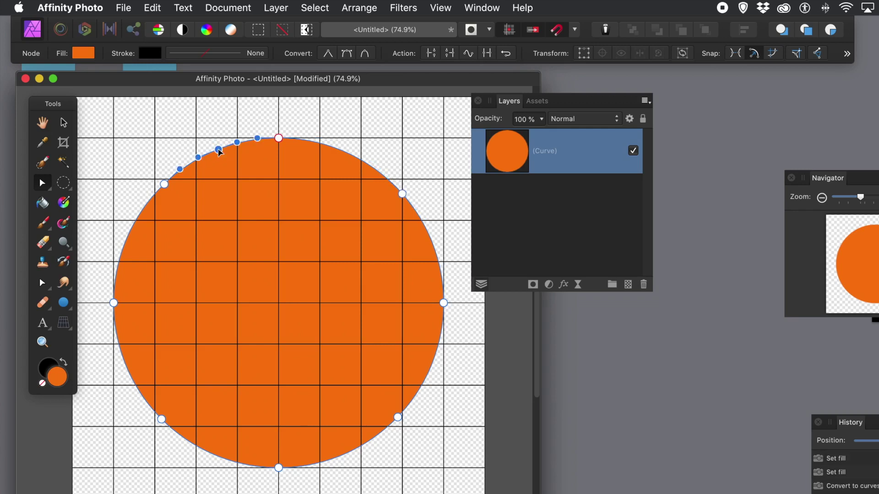
left_click(130, 233)
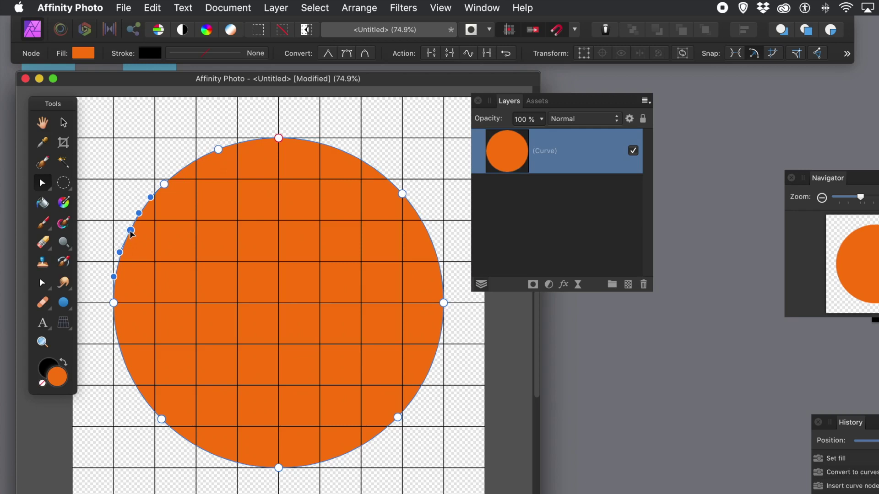
left_click(128, 369)
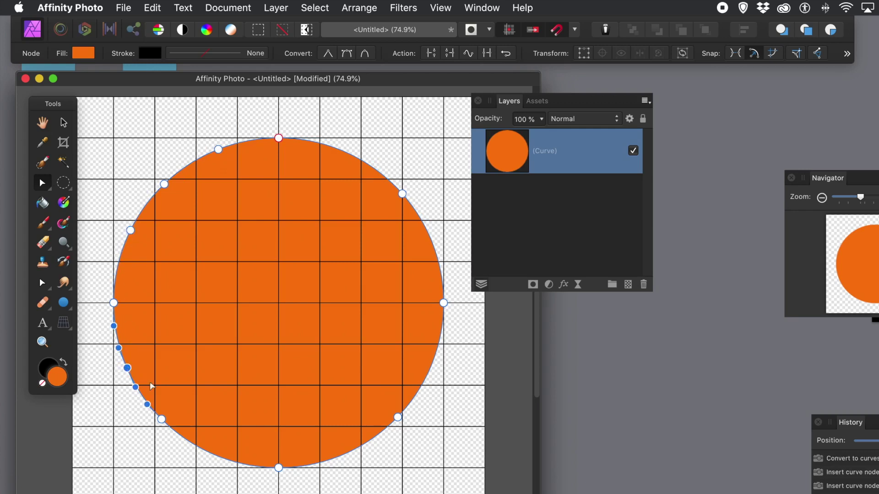
left_click(212, 454)
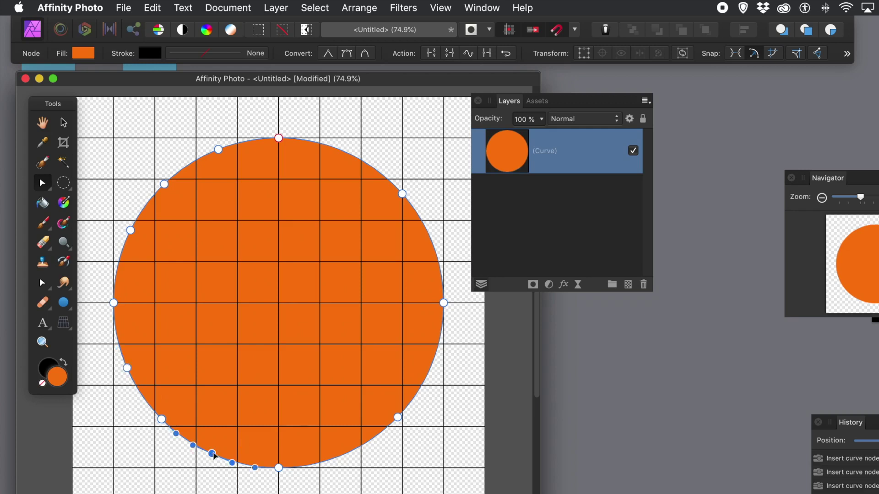
left_click(353, 450)
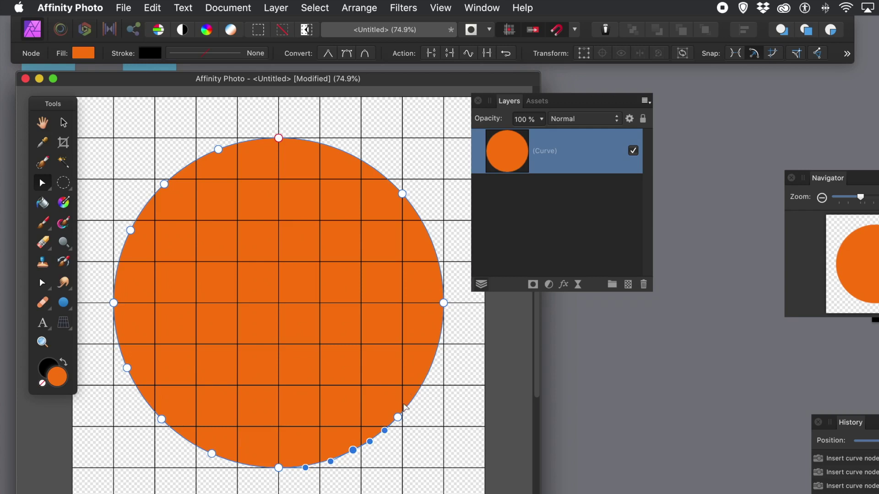
left_click(431, 366)
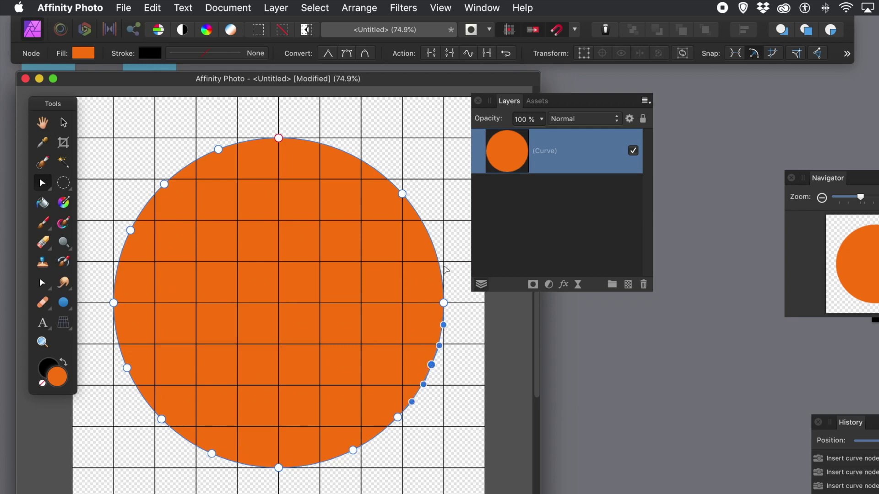
left_click(431, 240)
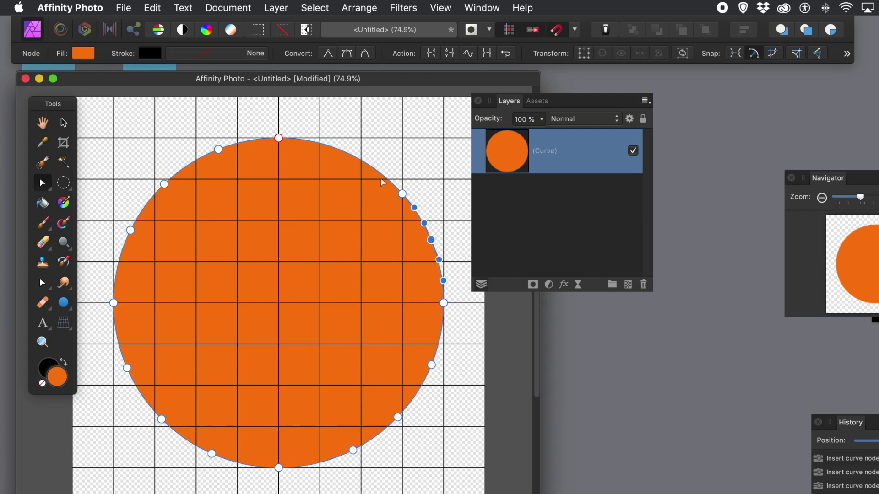
left_click(354, 157)
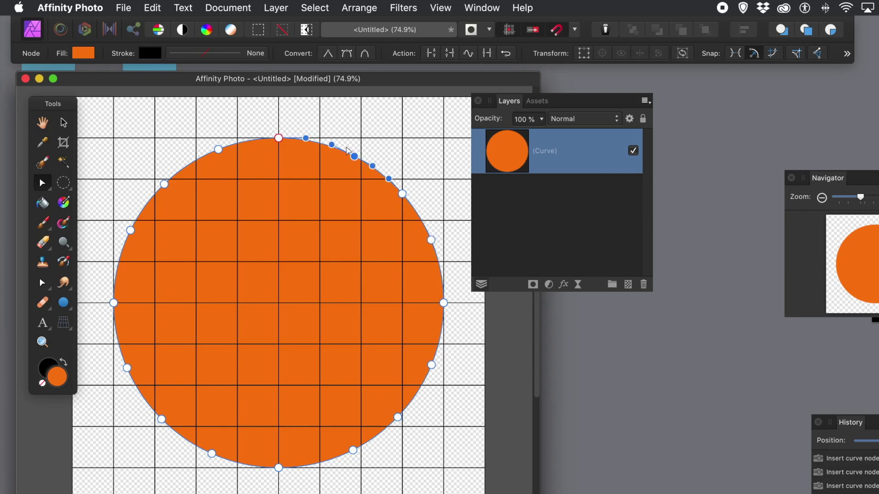
- Insert one more node about midway between every pair of neighbouring nodes around the whole orange circle
left_click(249, 142)
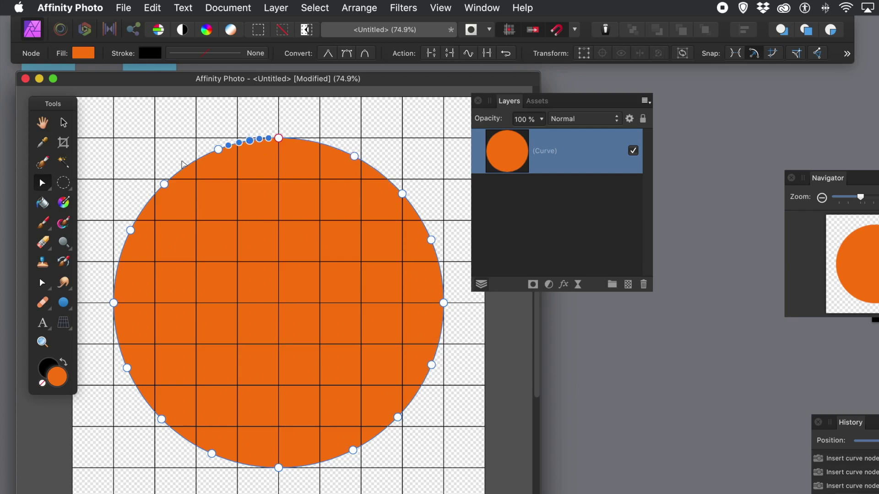
left_click(196, 162)
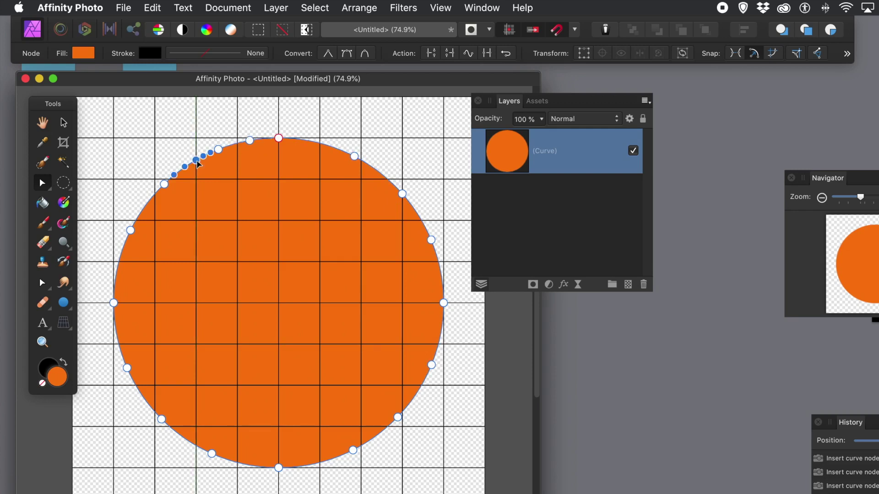
left_click(147, 204)
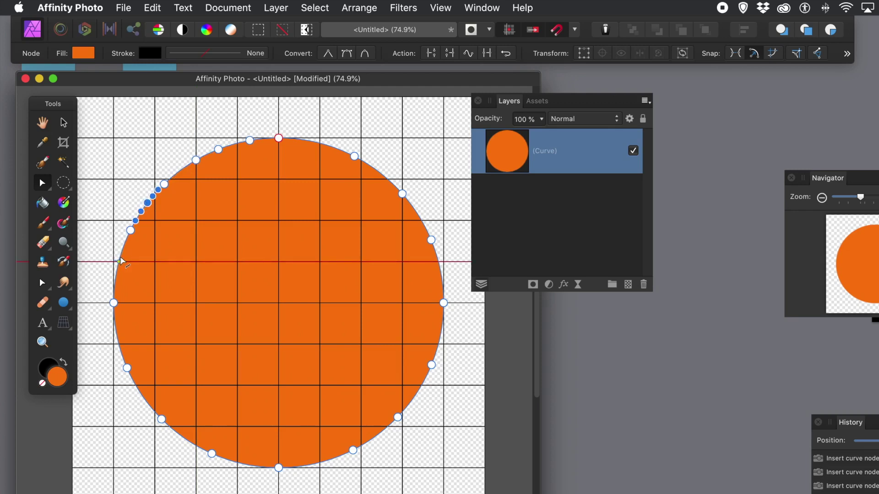
left_click(119, 261)
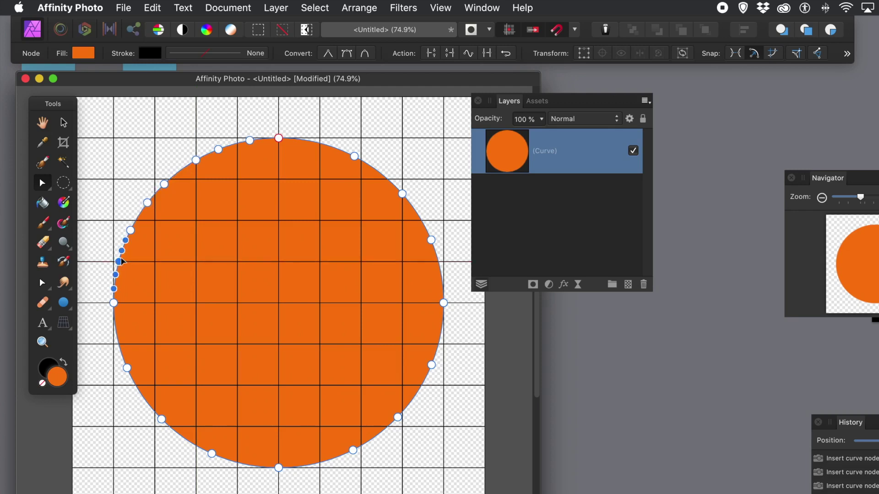
left_click(117, 338)
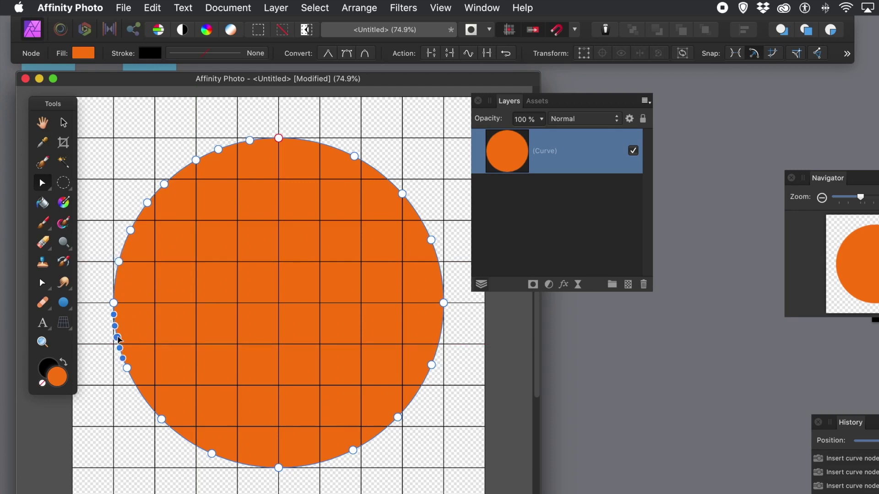
left_click(144, 398)
left_click(190, 443)
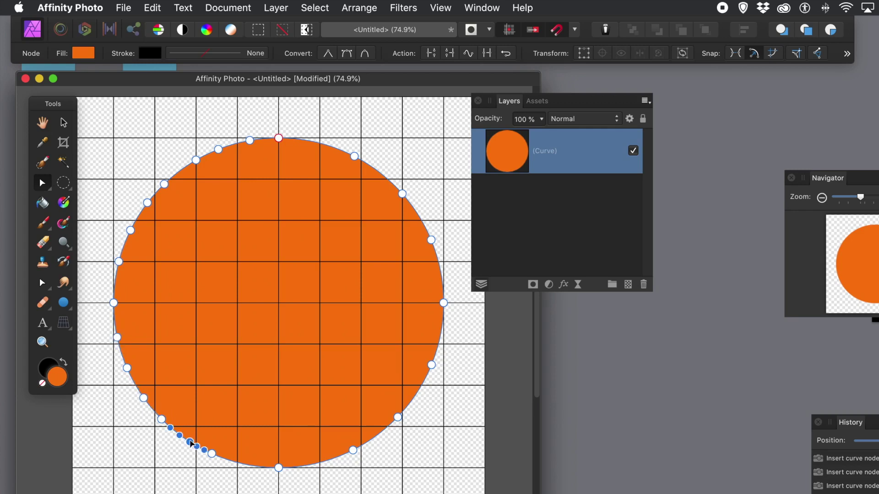
left_click(250, 466)
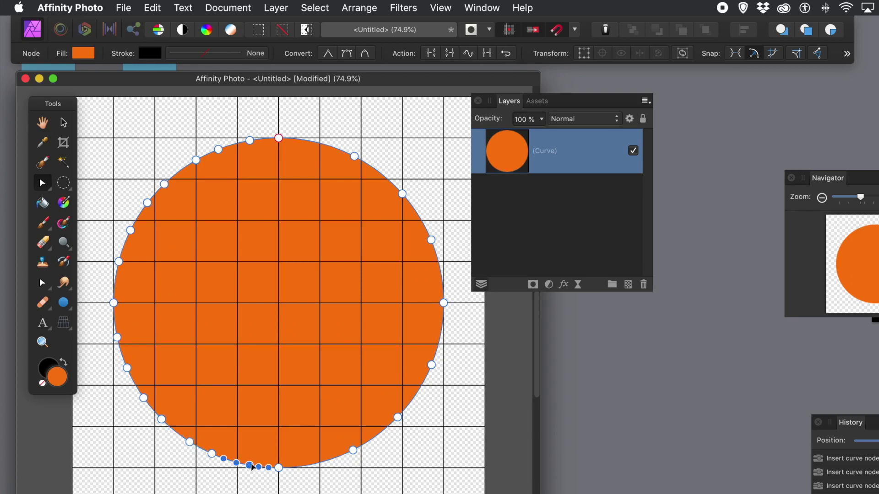
left_click(328, 461)
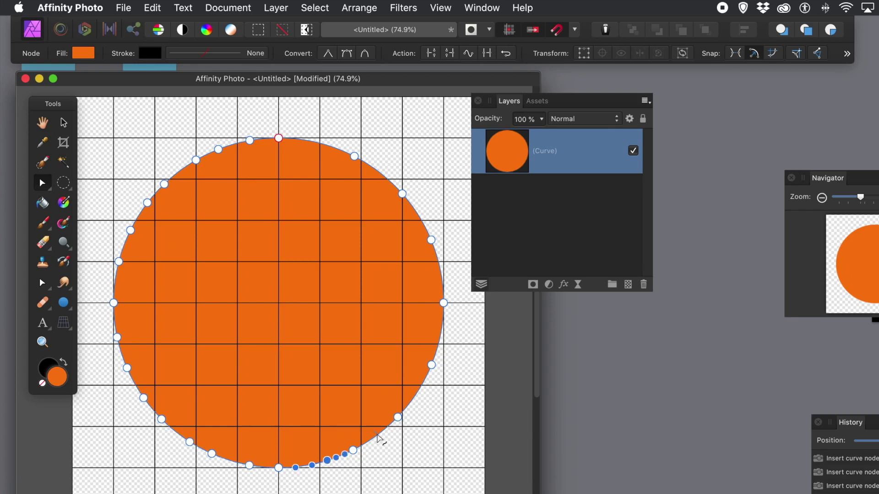
left_click(380, 435)
left_click(418, 390)
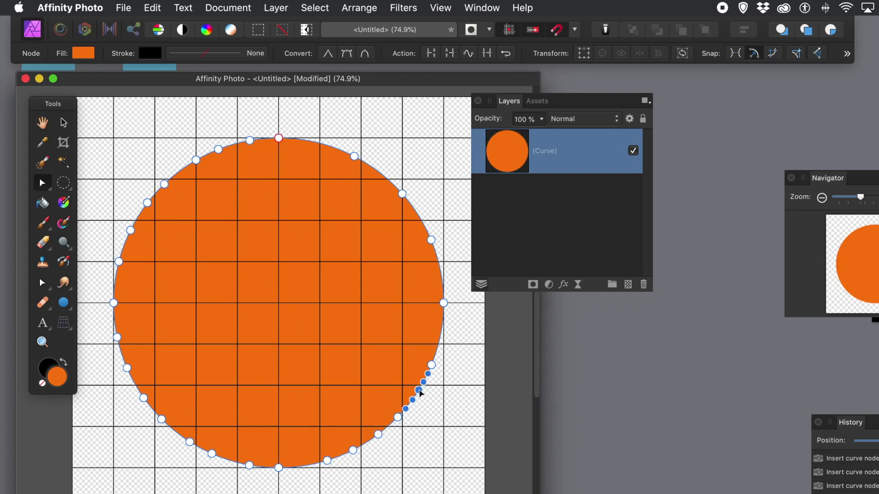
left_click(441, 332)
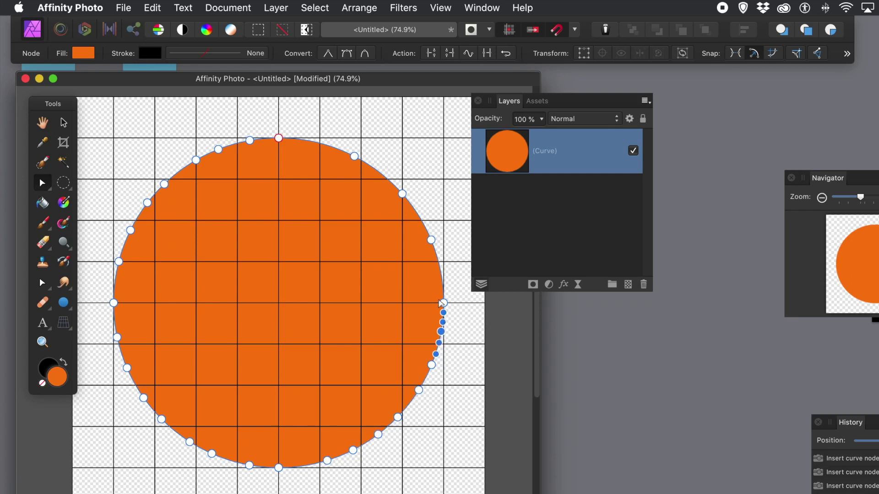
left_click(440, 269)
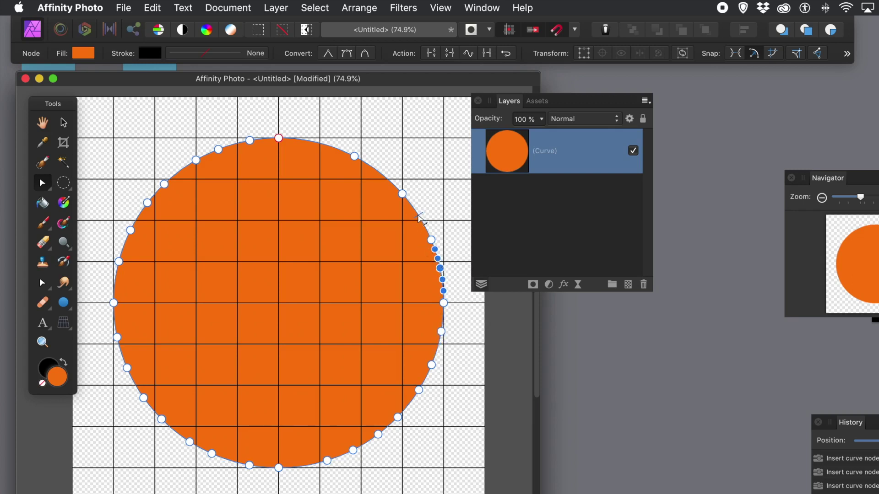
left_click(417, 216)
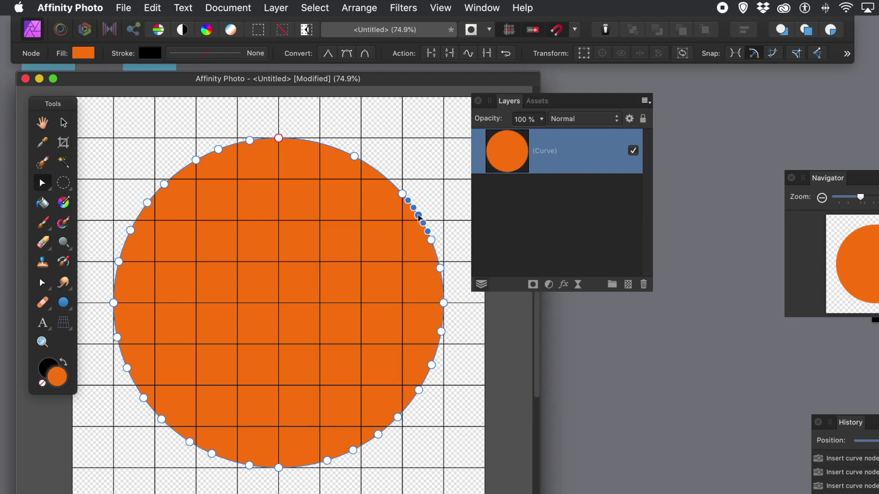
left_click(382, 176)
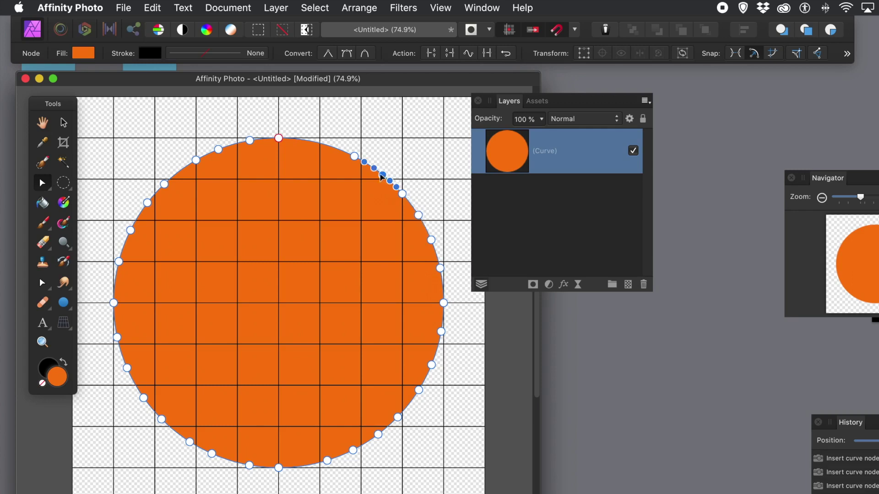
left_click(324, 144)
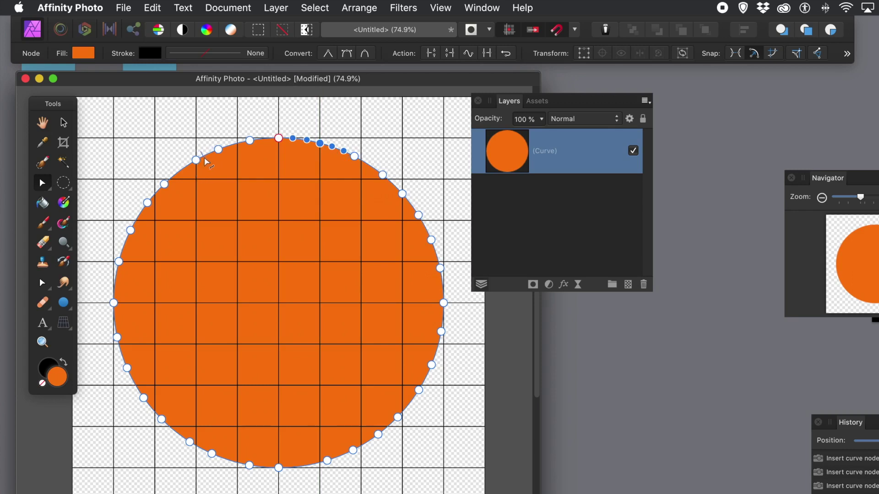
- Starting just left of the circle's top node, pull every third node along the left half close to the centre, cutting five wedge-shaped notches
left_click(250, 141)
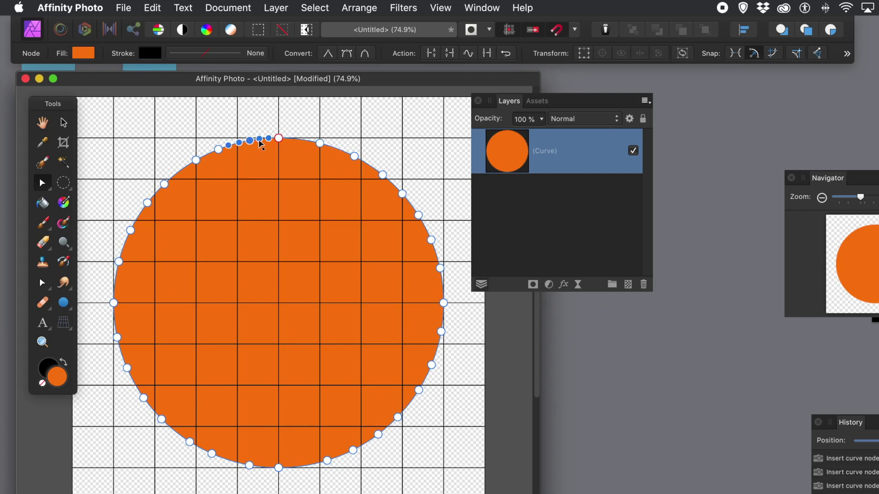
left_click_drag(250, 142, 278, 286)
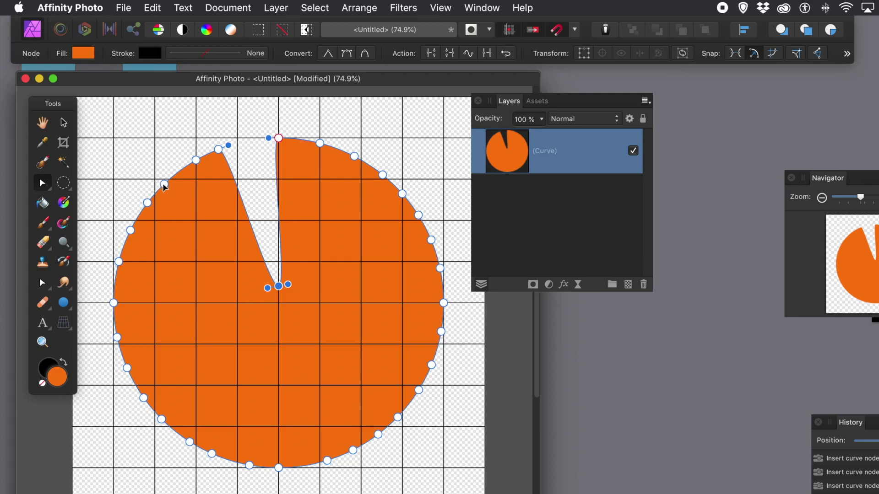
left_click_drag(166, 187, 260, 288)
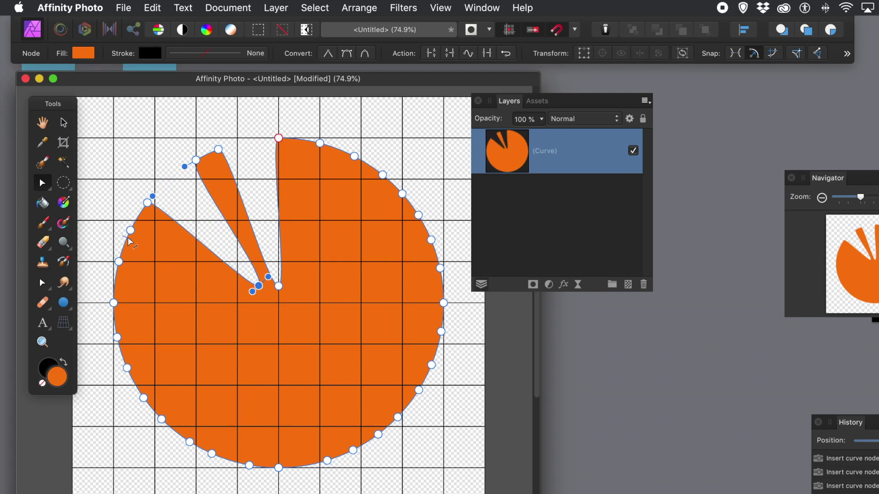
left_click_drag(119, 261, 246, 303)
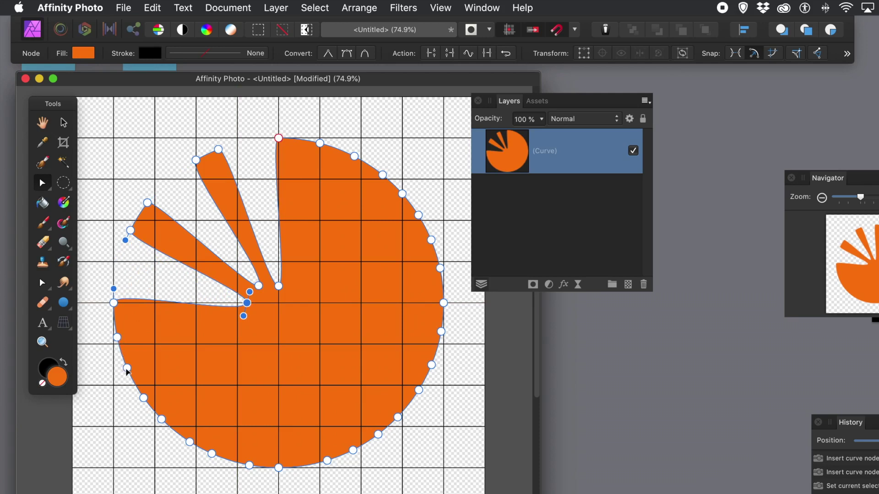
left_click_drag(126, 368, 255, 330)
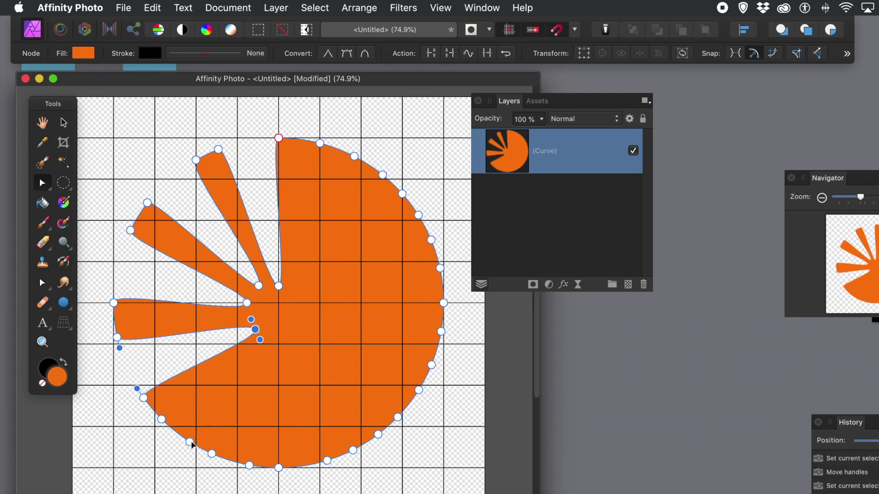
left_click_drag(191, 444, 261, 356)
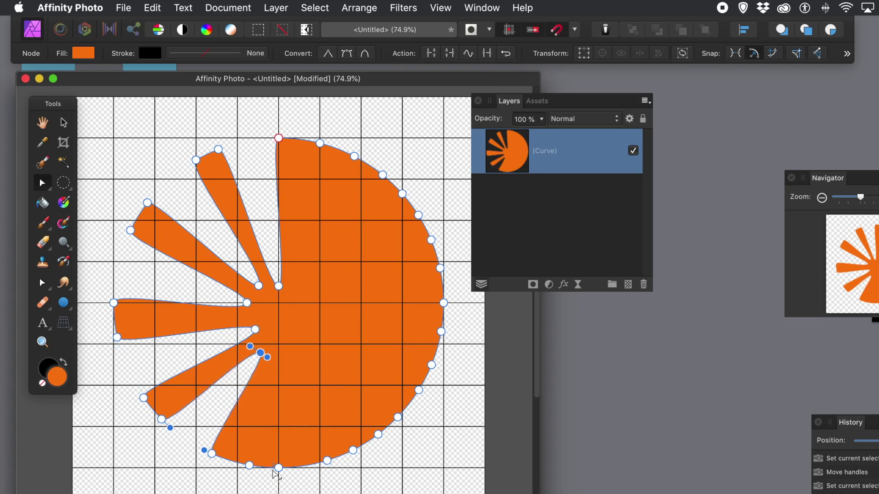
- Pull the bottom node and every third node up the right half close to the centre, plus a new node inserted in the remaining wide spoke
left_click_drag(278, 469, 283, 358)
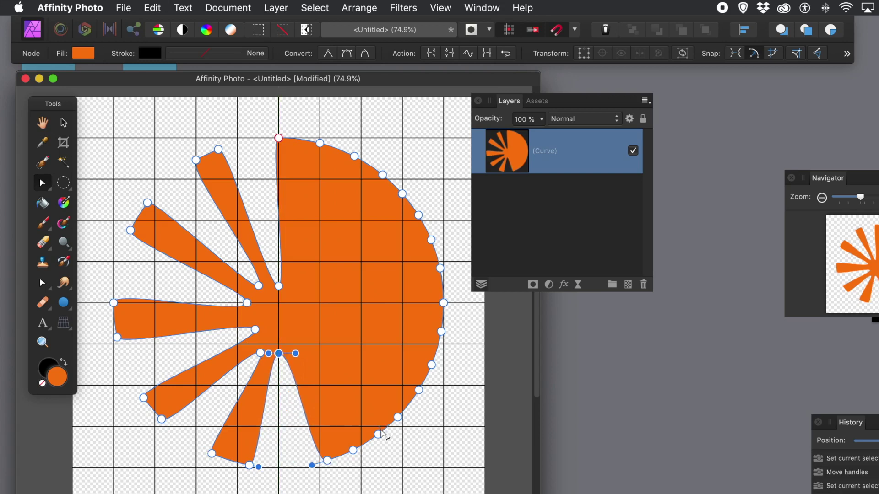
left_click_drag(379, 432, 299, 339)
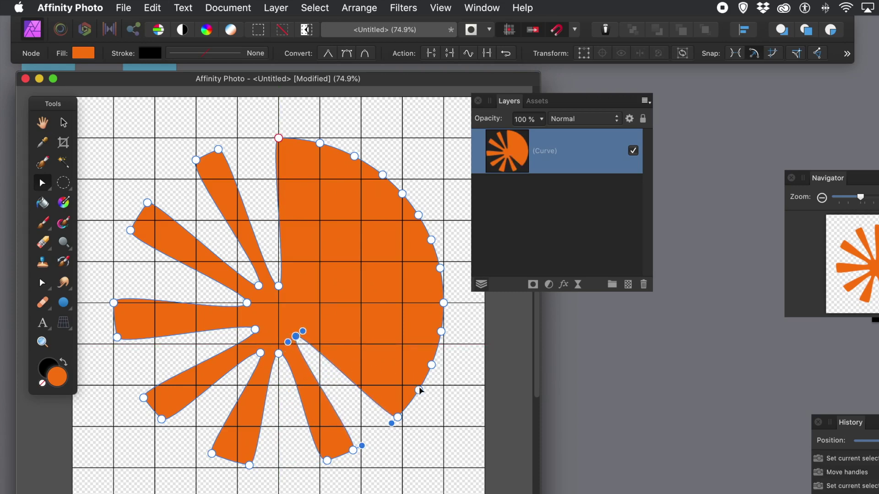
left_click_drag(425, 364, 303, 321)
left_click_drag(301, 318, 306, 323)
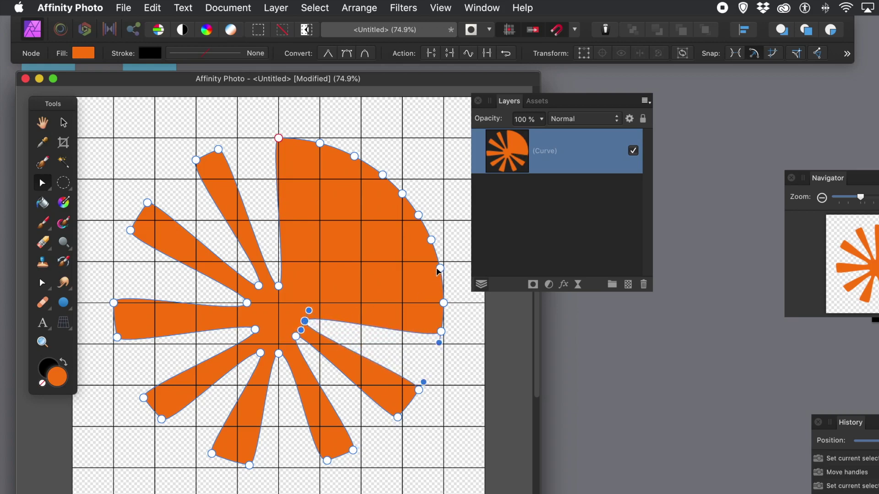
left_click_drag(440, 270, 301, 308)
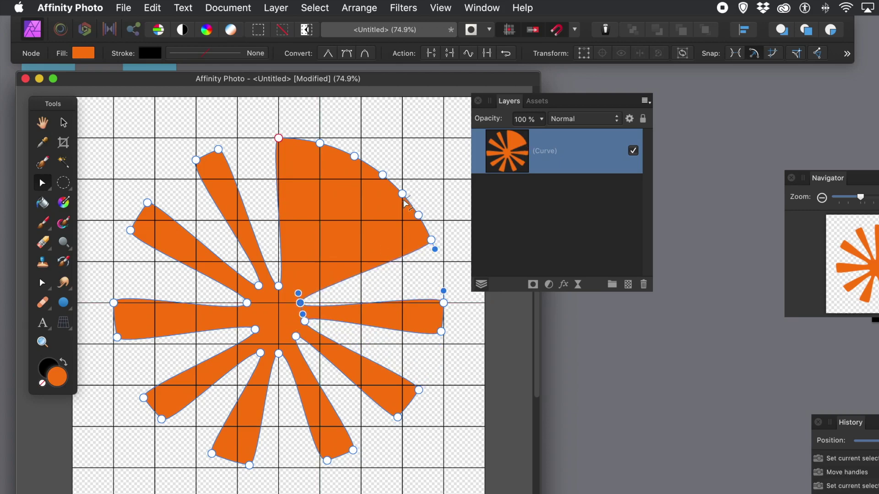
left_click_drag(401, 198, 299, 293)
left_click(297, 289)
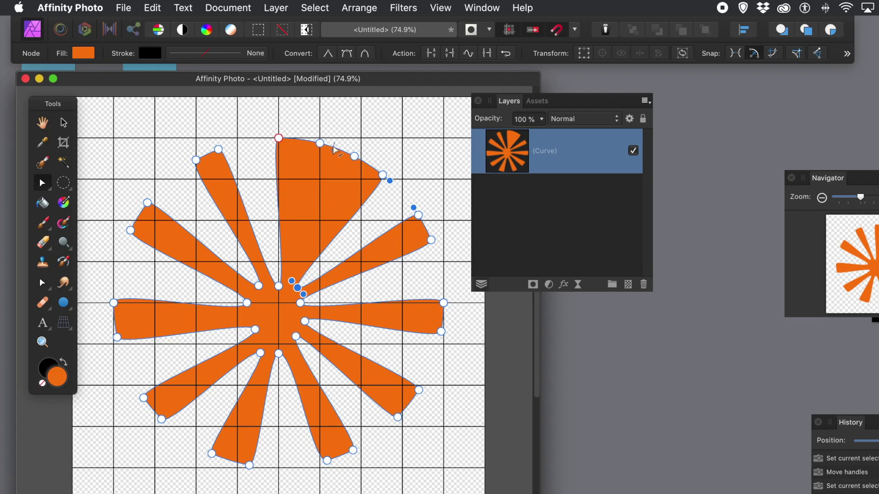
left_click_drag(338, 151, 295, 272)
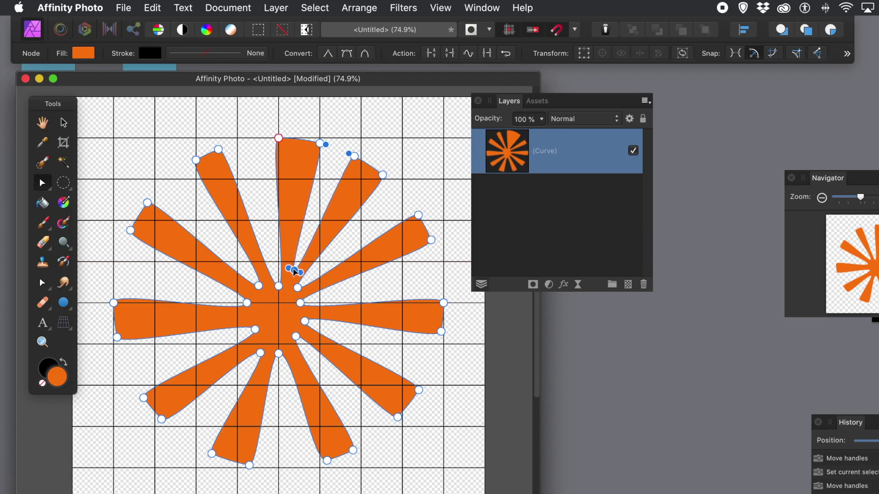
left_click(295, 271)
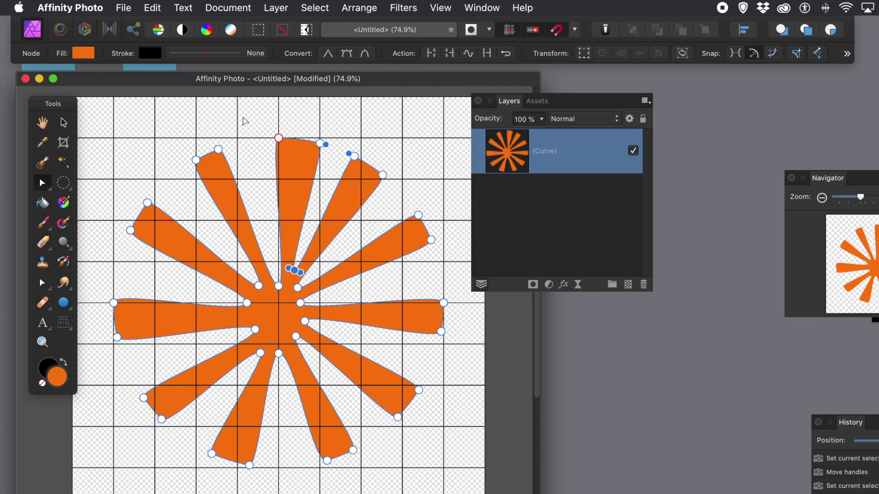
- Reposition the three inner notch nodes above and upper-right of the centre so the spokes meet in a more even hub
left_click_drag(276, 283, 273, 279)
left_click(275, 278)
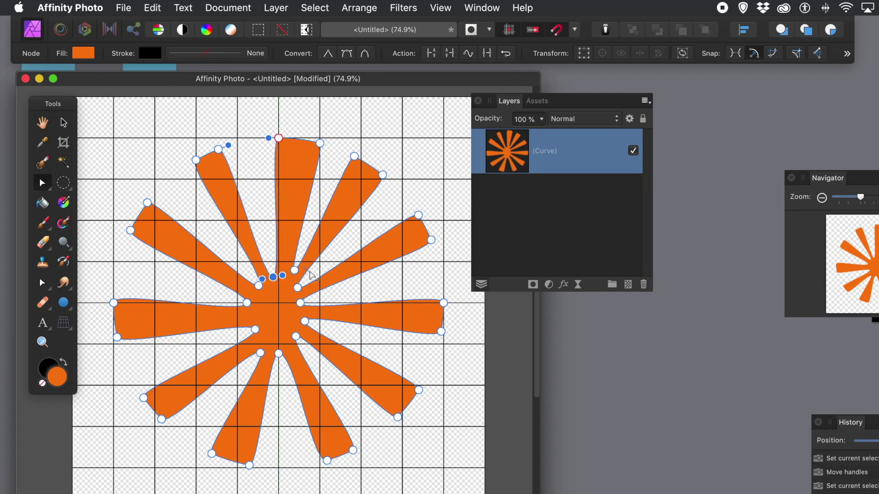
left_click_drag(296, 272, 291, 280)
left_click(292, 281)
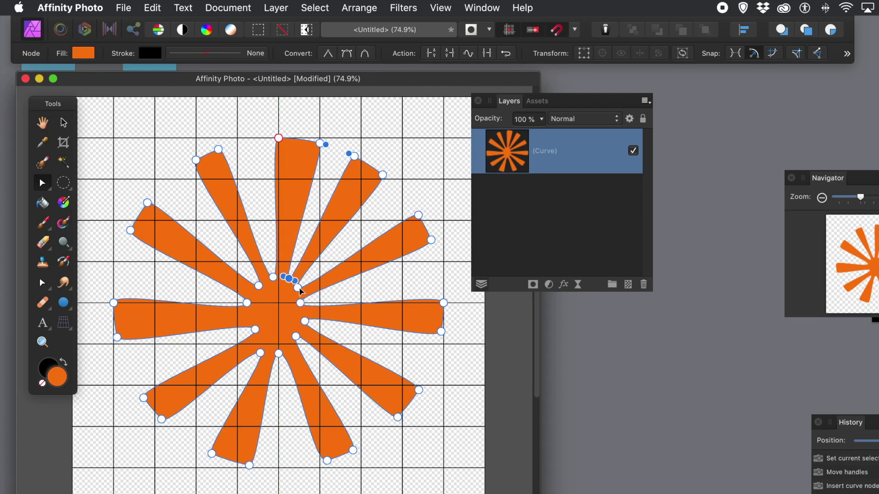
left_click_drag(299, 290, 298, 292)
left_click(298, 292)
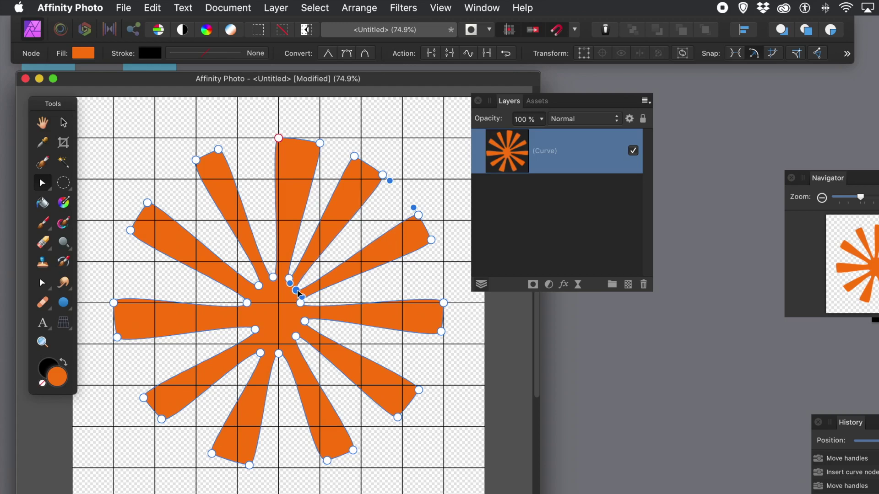
- Pull the inner notch nodes just right of, below and lower-left of the centre slightly further inward
left_click_drag(304, 322, 298, 319)
left_click(298, 320)
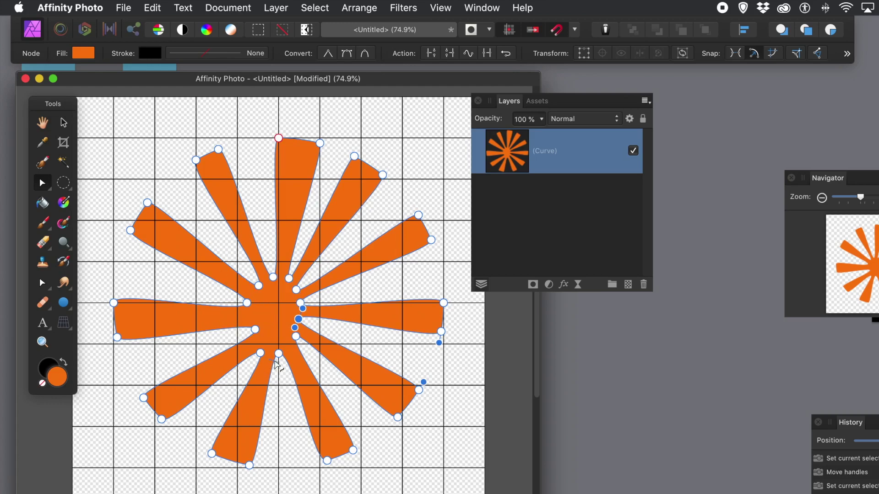
left_click_drag(278, 354, 280, 345)
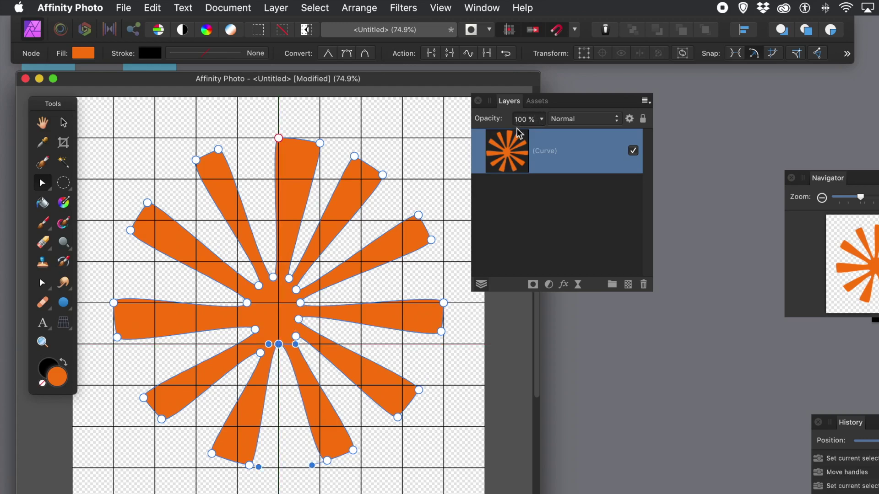
left_click_drag(261, 351, 265, 340)
left_click(265, 339)
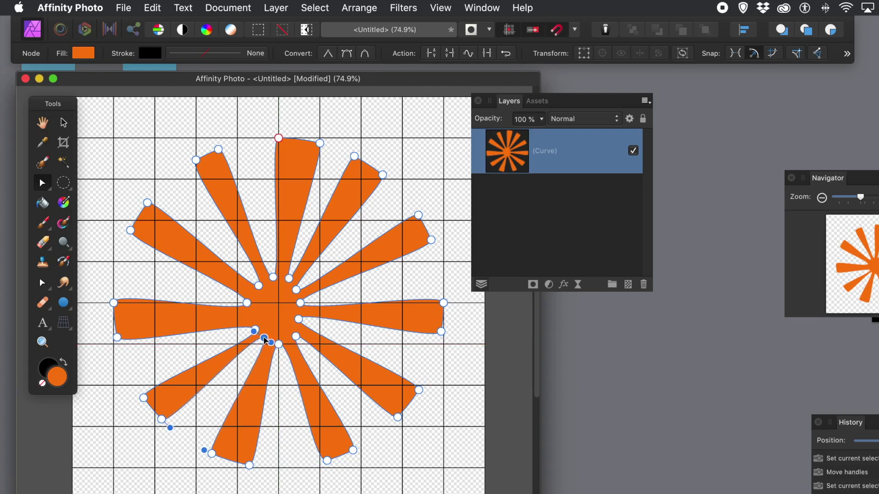
left_click(65, 304)
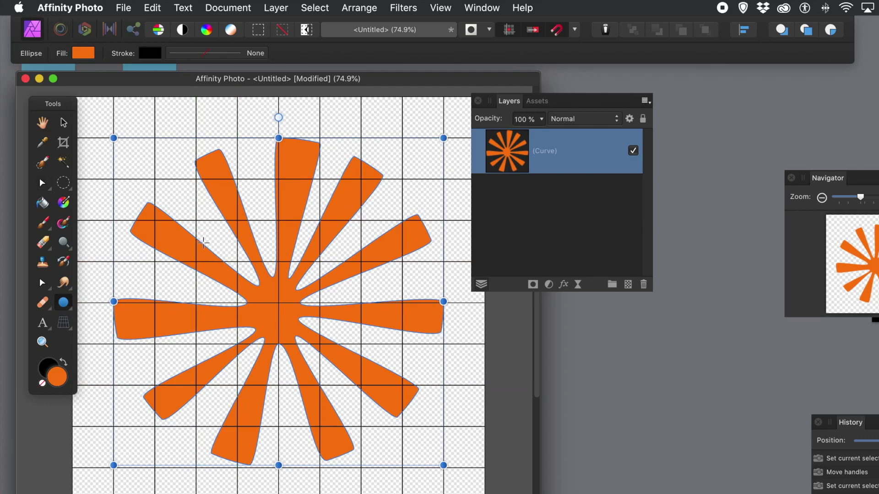
left_click_drag(197, 235, 350, 386)
key("super+z")
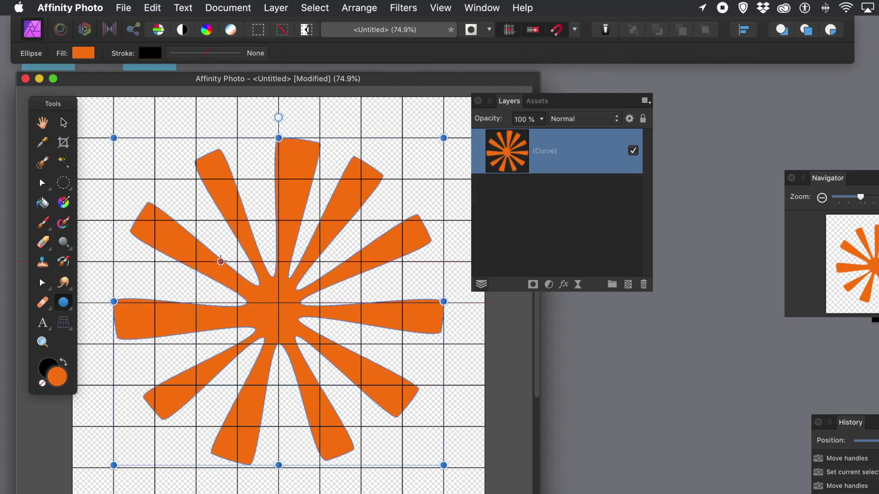
left_click_drag(228, 263, 325, 358)
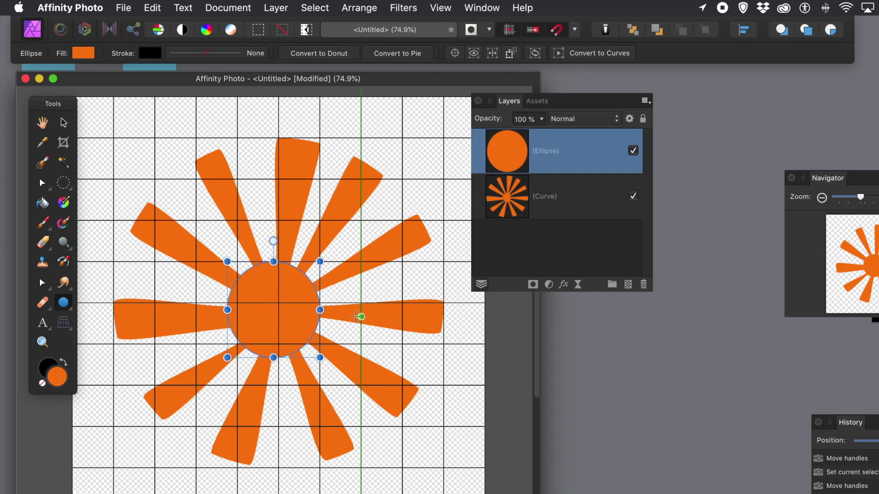
key("super+e")
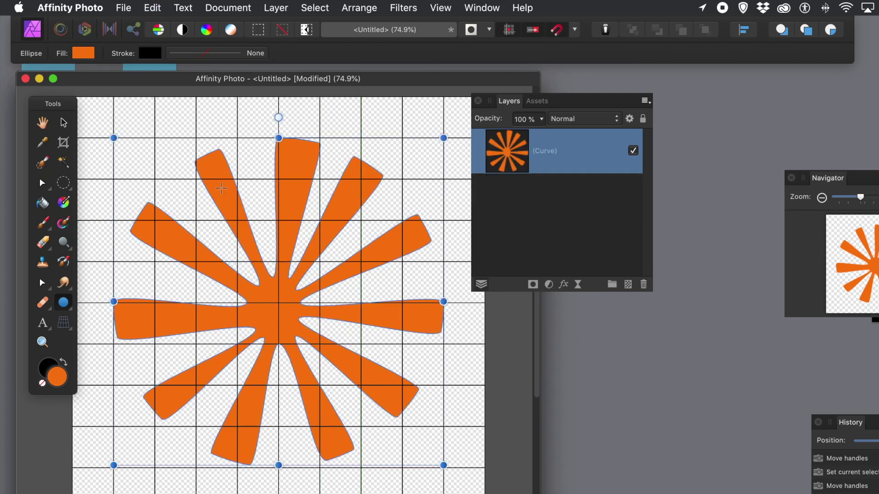
- Draw a large orange circle over the middle of the spoke shape, covering the inner notches, and centre it on the spokes
left_click_drag(197, 203, 380, 395)
left_click(62, 123)
mouse_move(287, 287)
left_mouse_down()
mouse_move(314, 286)
mouse_move(276, 280)
mouse_move(284, 284)
left_mouse_up()
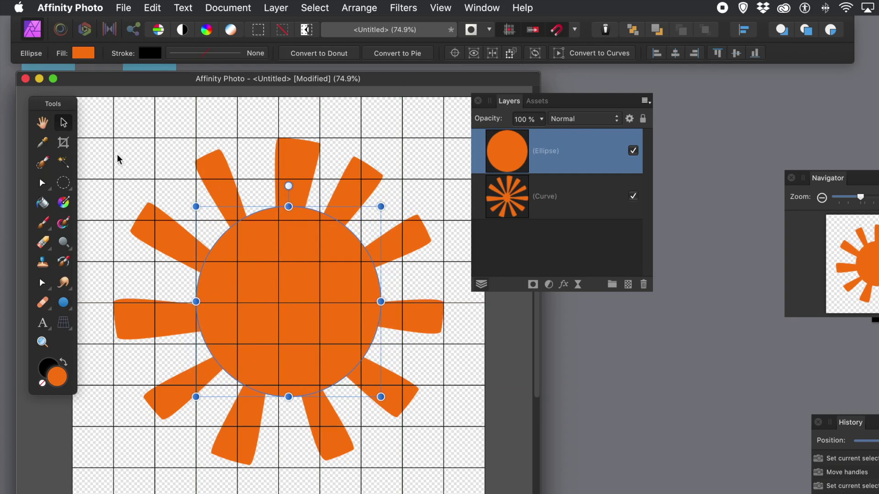
- Select both the circle and the spoke shape and combine them with Geometry Add
left_click_drag(103, 126, 475, 483)
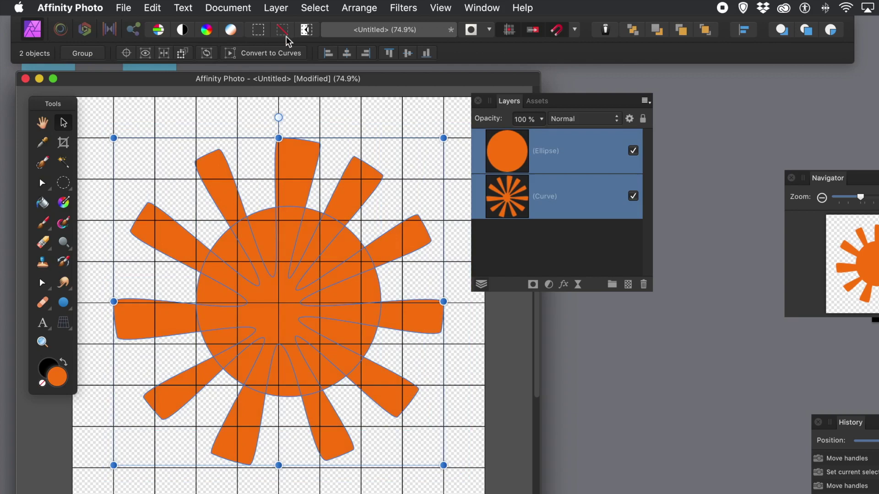
left_click(276, 8)
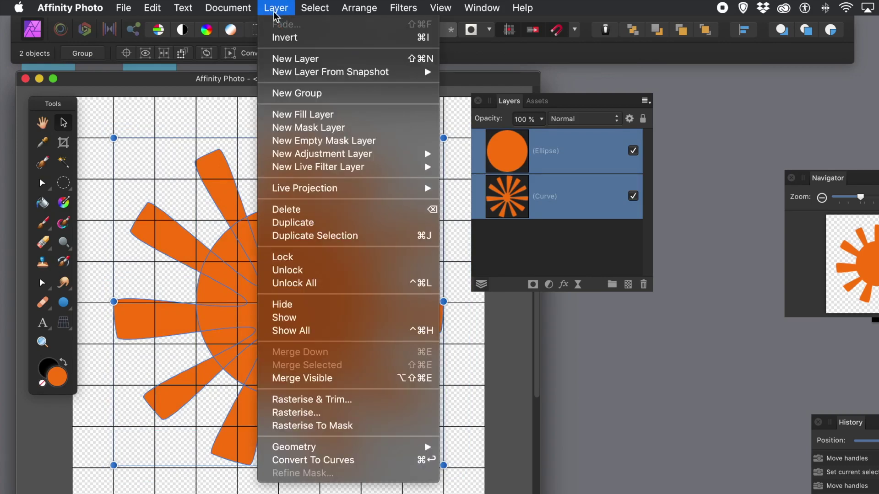
mouse_move(325, 451)
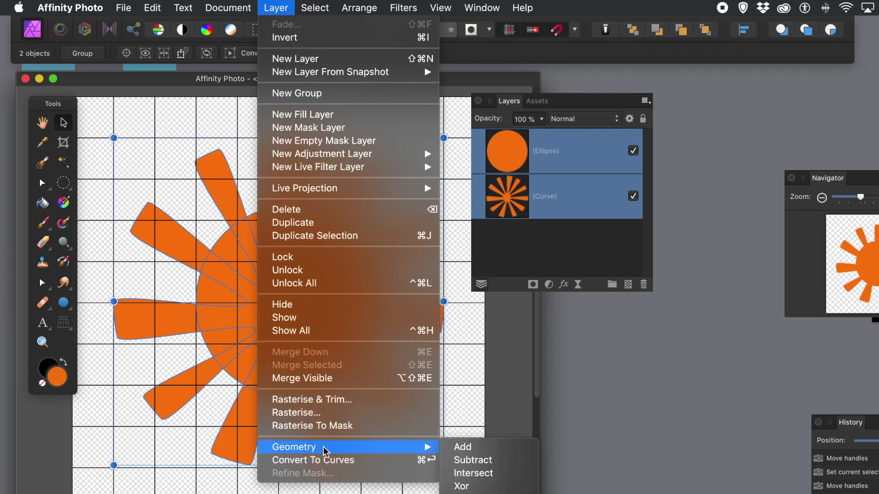
left_click(481, 450)
- Draw a slightly smaller circle inside the sun shape's round body and shift it towards the body's centre
left_click(63, 303)
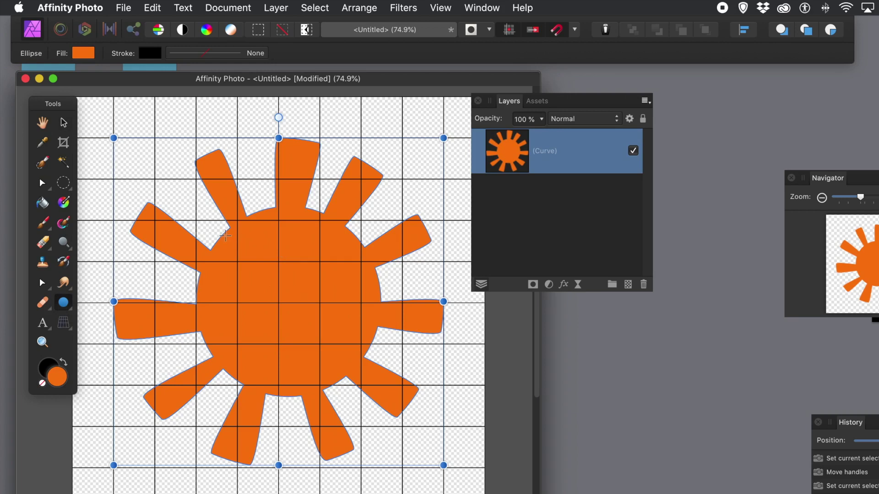
left_click_drag(215, 230, 370, 386)
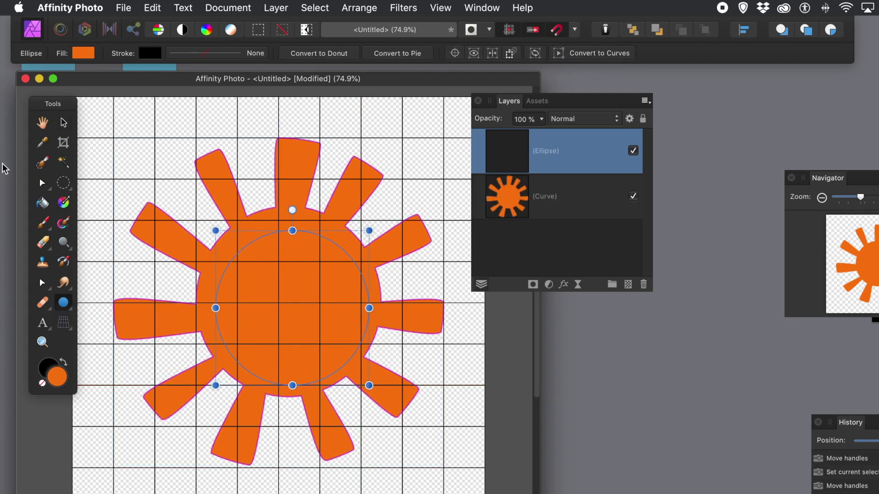
left_click(64, 124)
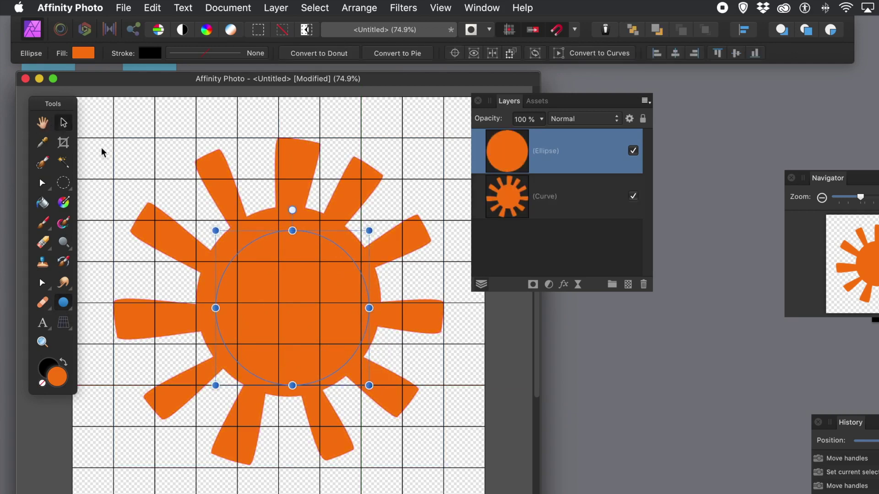
mouse_move(285, 280)
left_mouse_down()
mouse_move(268, 260)
mouse_move(276, 267)
left_mouse_up()
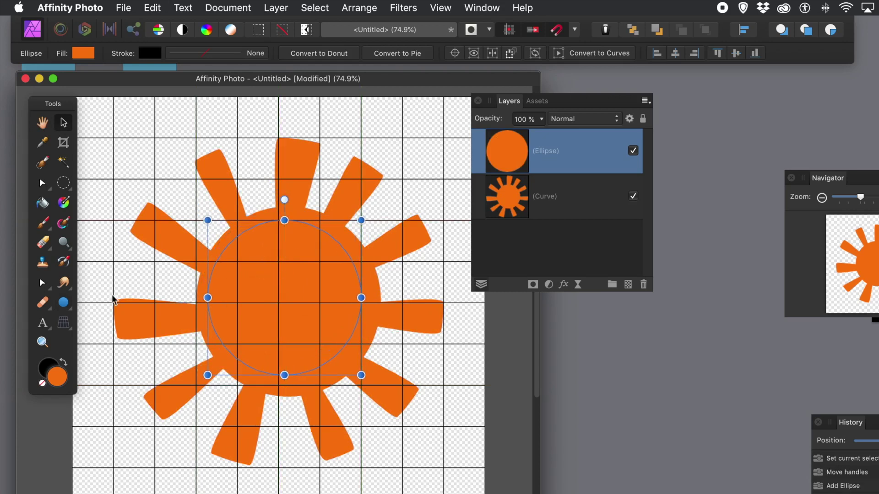
- Fill the inner circle with dark brown, hex 693609
double_click(56, 377)
left_click_drag(369, 363, 411, 410)
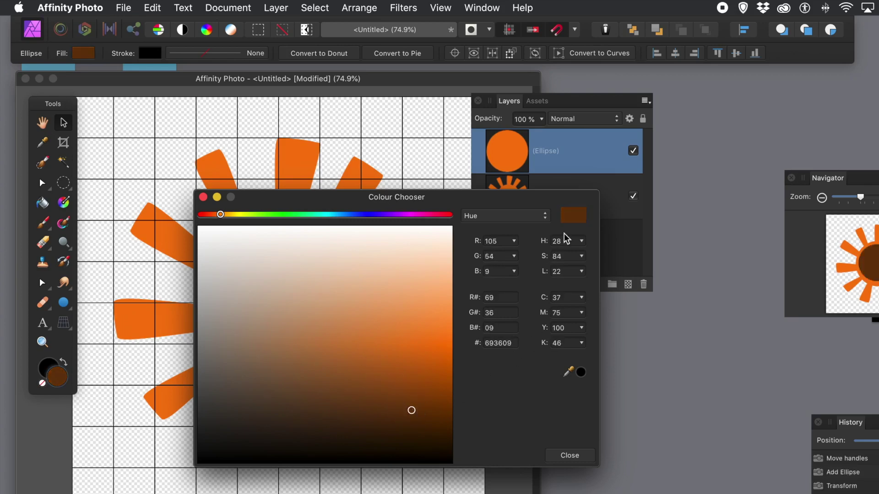
left_click(203, 197)
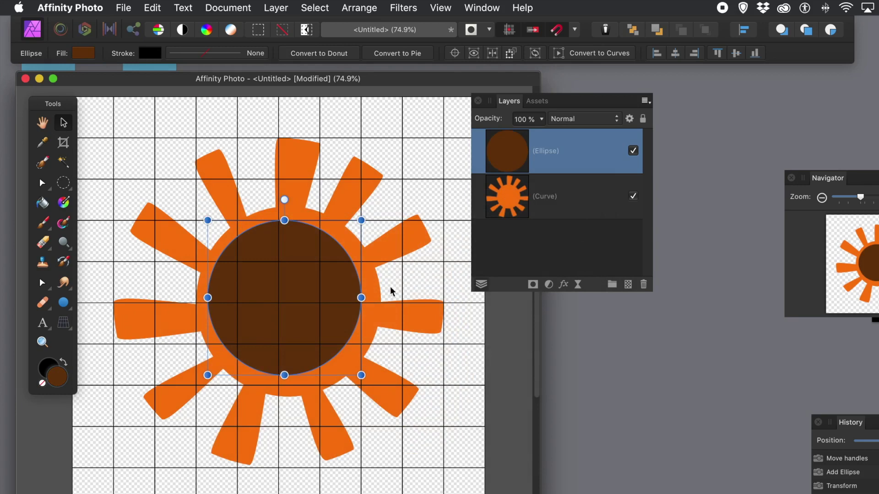
- Shrink the brown circle a little and centre it within the orange body, leaving an even ring around it
mouse_move(290, 273)
left_mouse_down()
mouse_move(339, 320)
mouse_move(290, 273)
left_mouse_up()
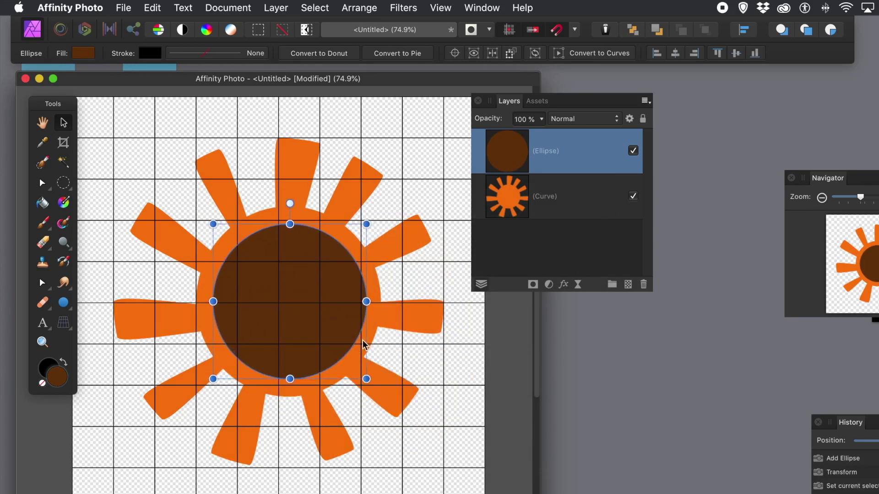
left_click_drag(364, 379, 347, 363)
left_click_drag(295, 310, 298, 316)
left_click_drag(296, 314, 296, 314)
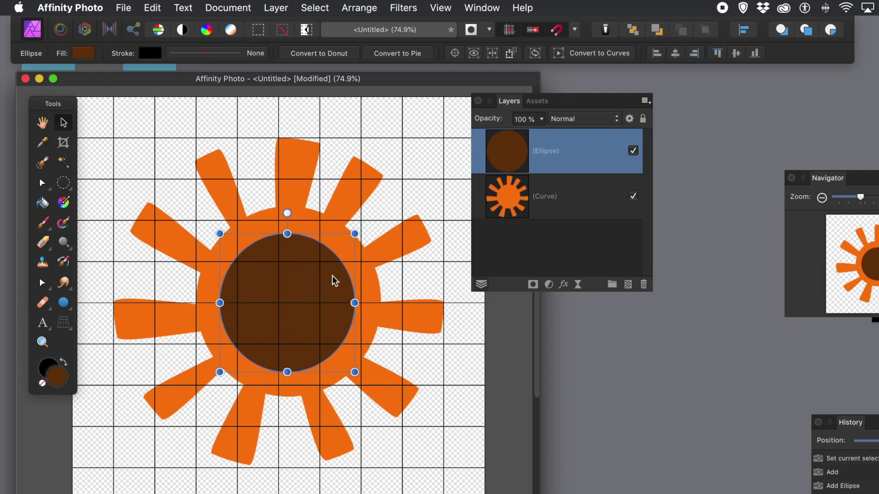
- Select the brown circle together with the sun shape and cut it out of the middle with Geometry Subtract
left_click_drag(92, 121, 470, 491)
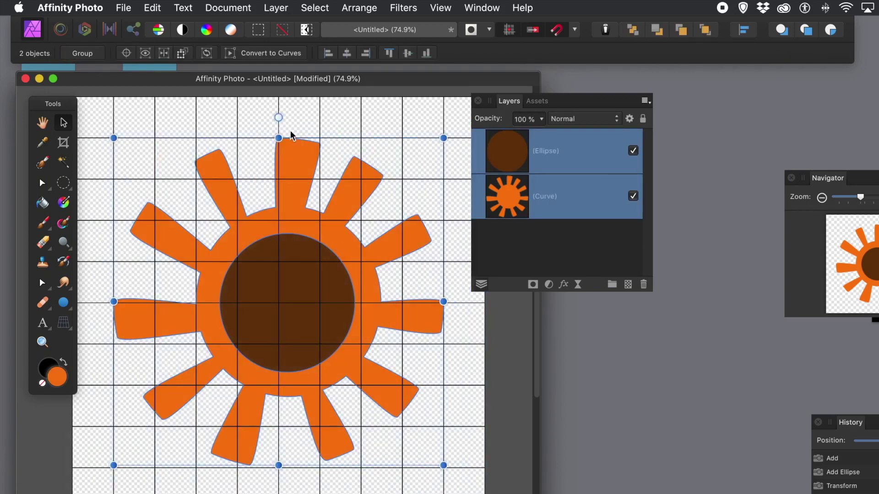
left_click(282, 9)
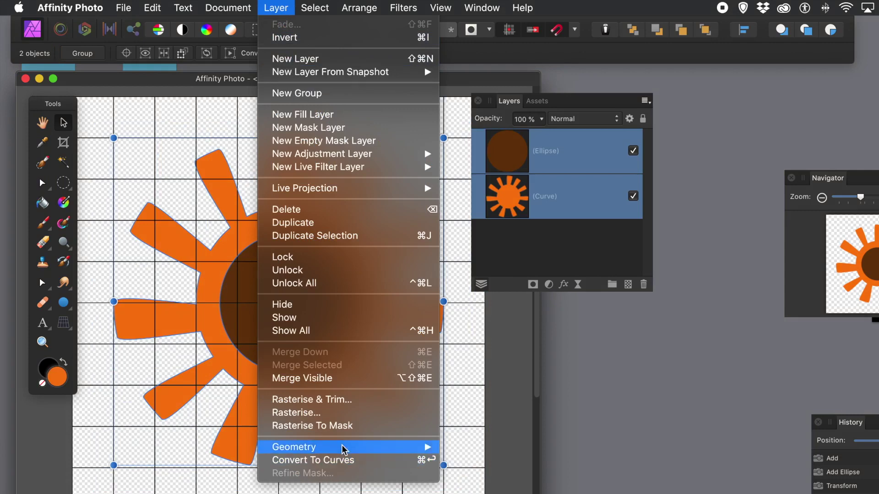
mouse_move(344, 448)
left_click(467, 463)
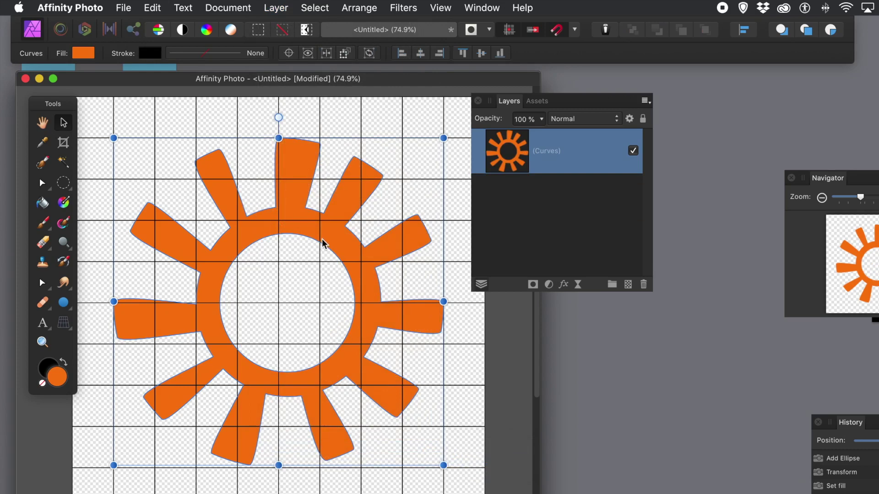
- Move the cut-out sun shape slightly left and down on the canvas
mouse_move(325, 239)
left_mouse_down()
mouse_move(346, 224)
mouse_move(321, 243)
left_mouse_up()
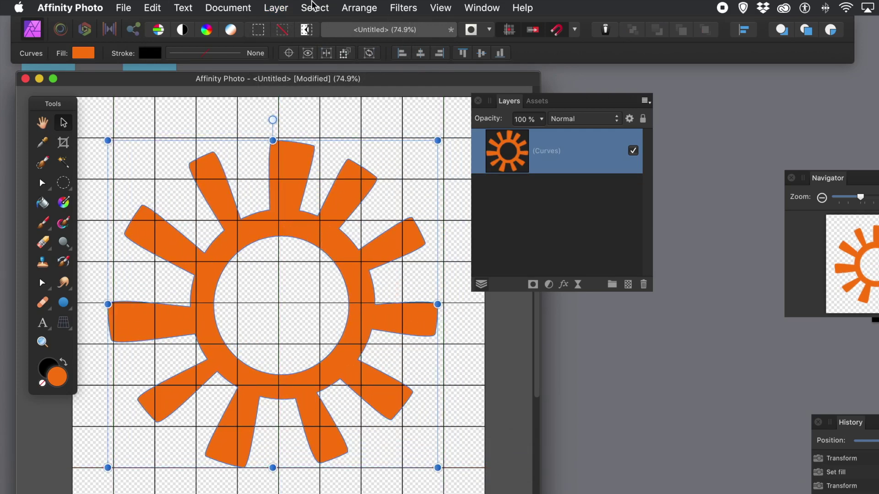
left_click(271, 10)
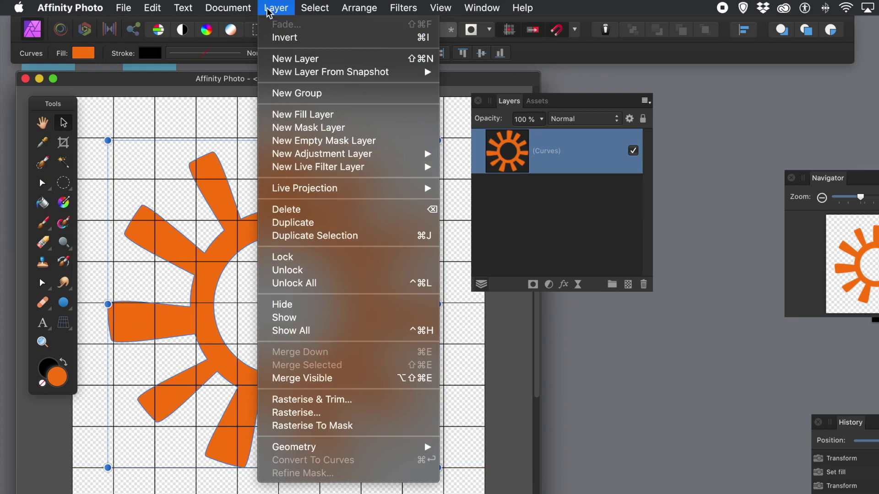
left_click(285, 224)
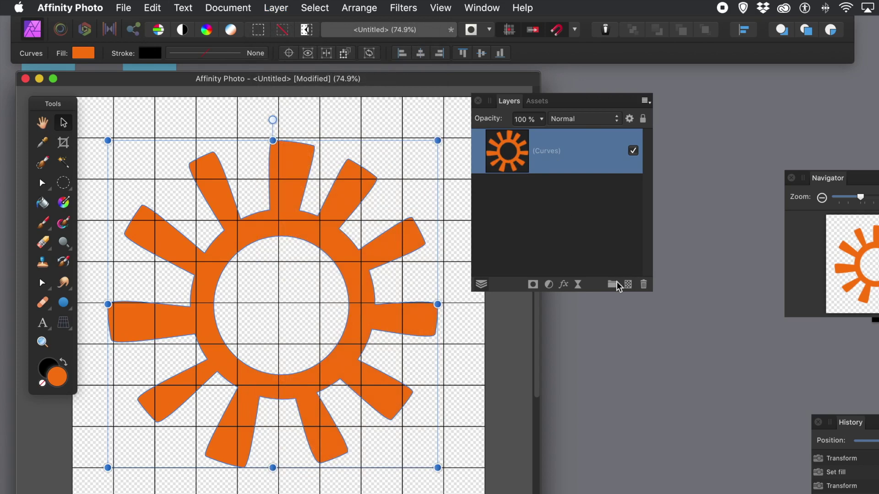
- Apply a 3D layer effect with a 17.8 px radius to the sun shape, leaving Bevel / Emboss off
left_click(563, 285)
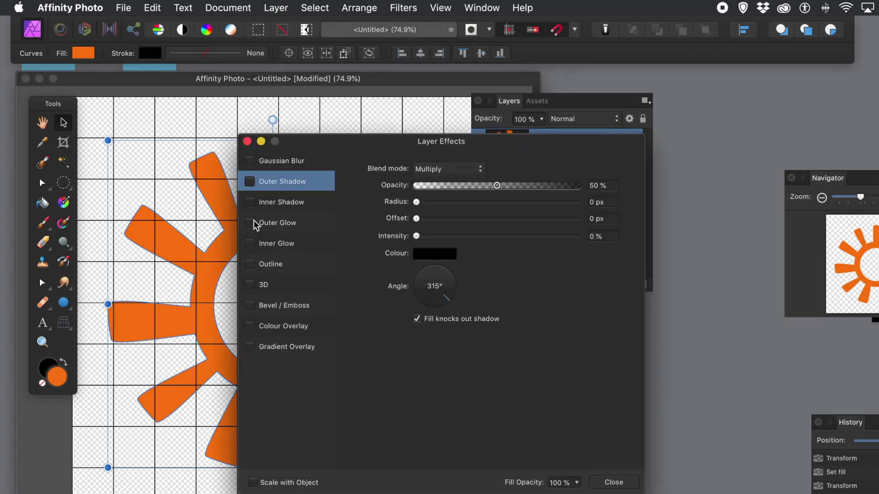
left_click(251, 306)
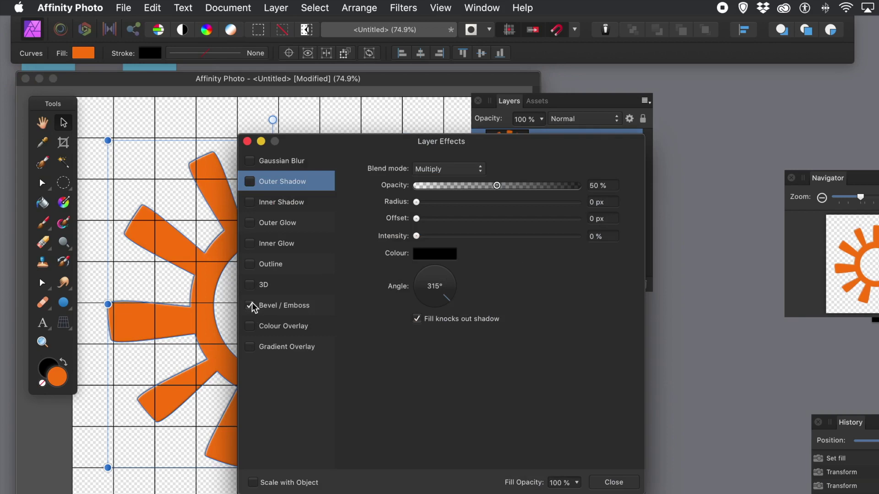
left_click(251, 305)
left_click(251, 285)
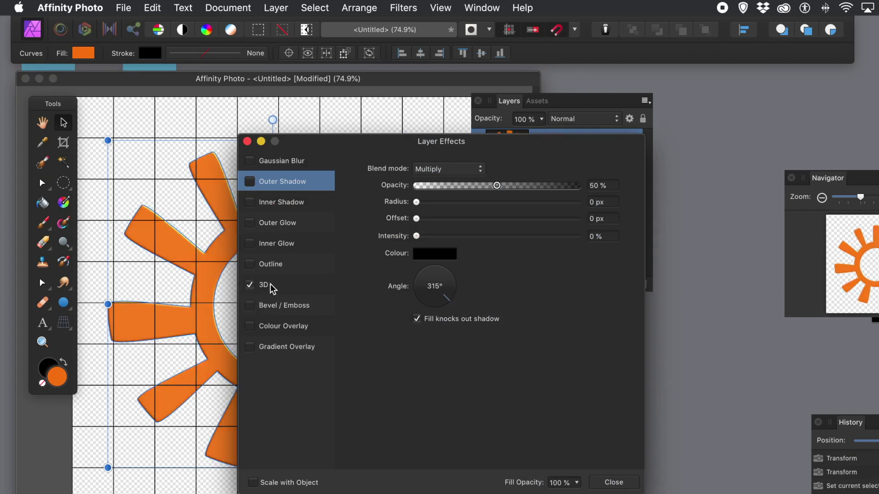
left_click(270, 284)
left_click_drag(467, 169, 501, 170)
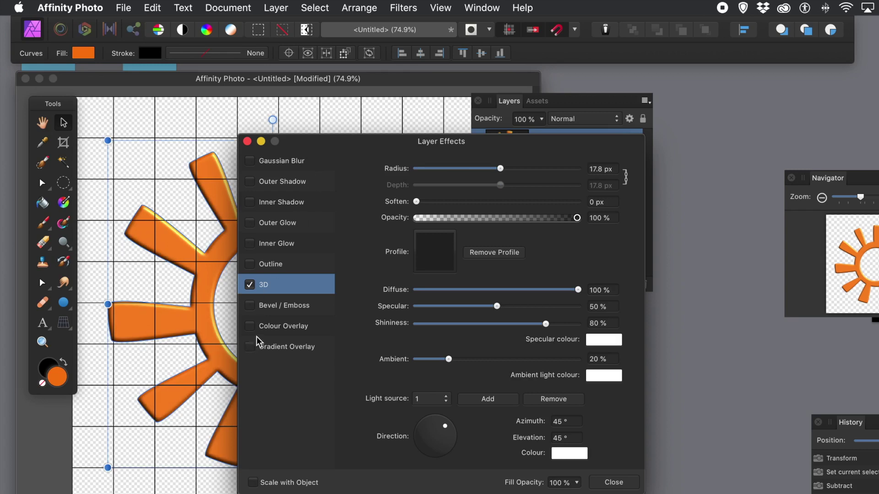
- Add an Outer Shadow effect to the sun shape with radius 7.5 px, offset 27.9 px and intensity 69%
left_click(249, 181)
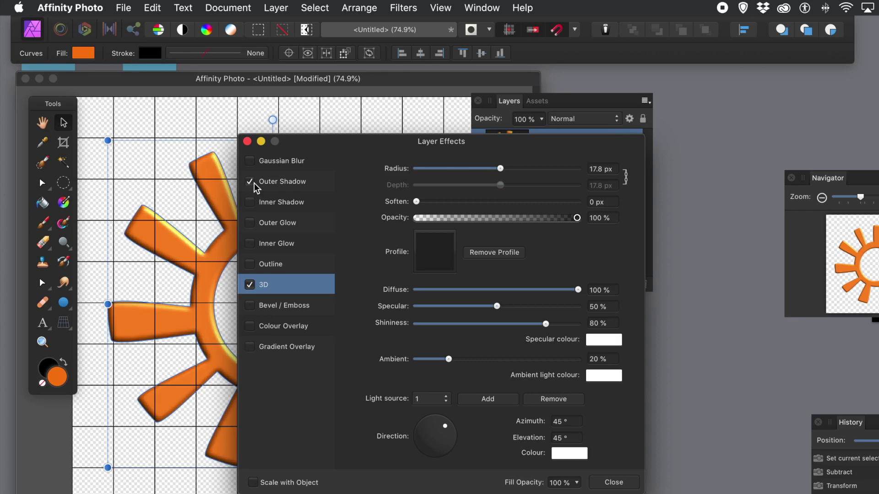
left_click(272, 183)
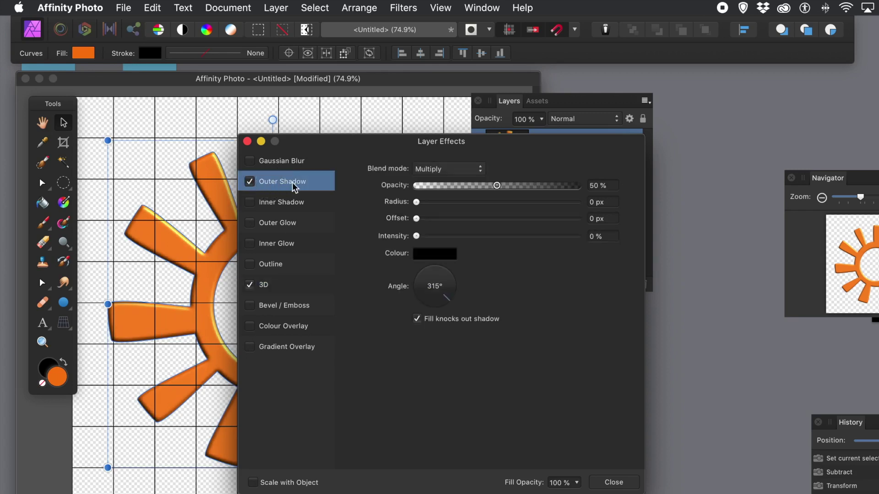
left_click_drag(416, 202, 527, 237)
left_click(465, 220)
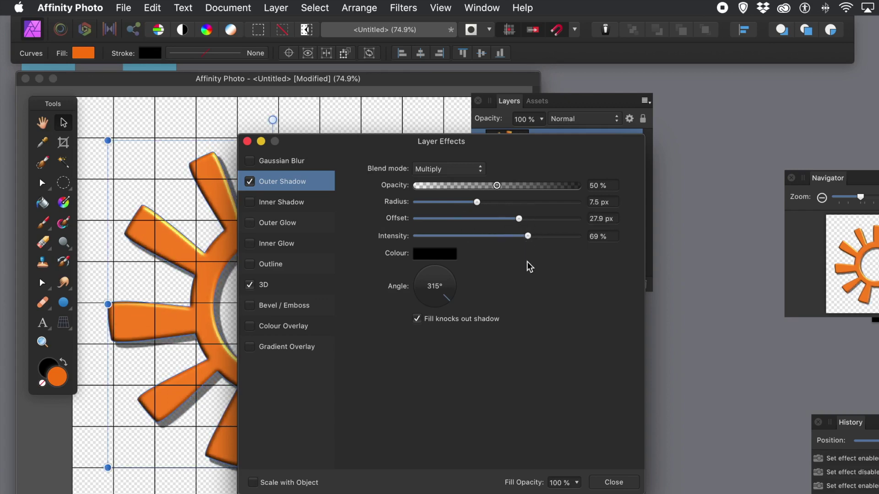
- Close the layer effects settings and hide the column guides on the canvas
left_click(613, 482)
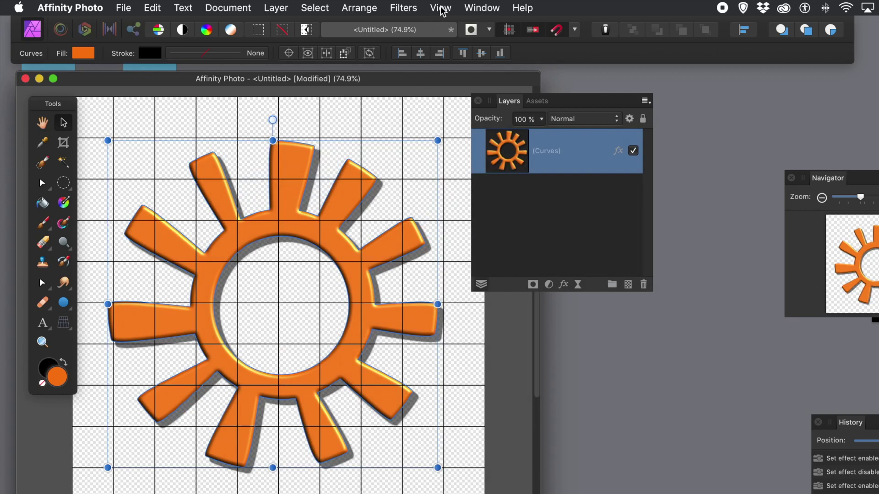
left_click(442, 9)
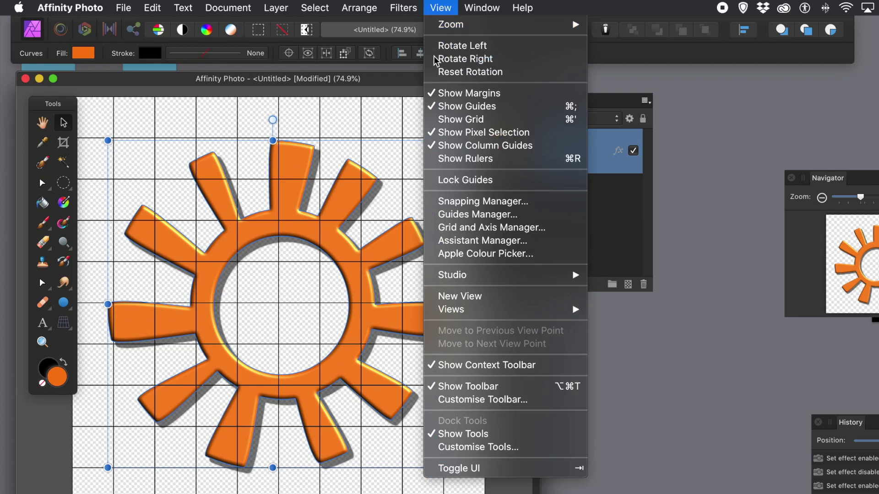
left_click(460, 147)
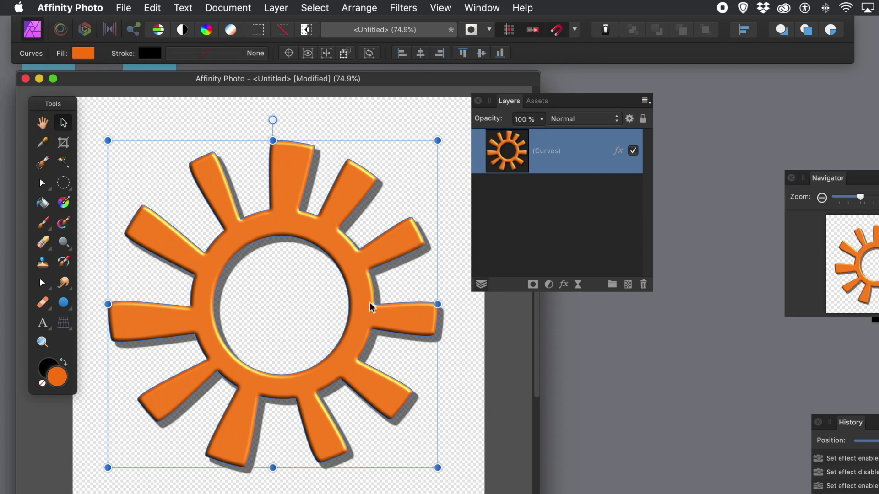
- Duplicate the sun shape twice, scaling each copy down further and centring it over the original
left_click_drag(366, 309, 353, 300)
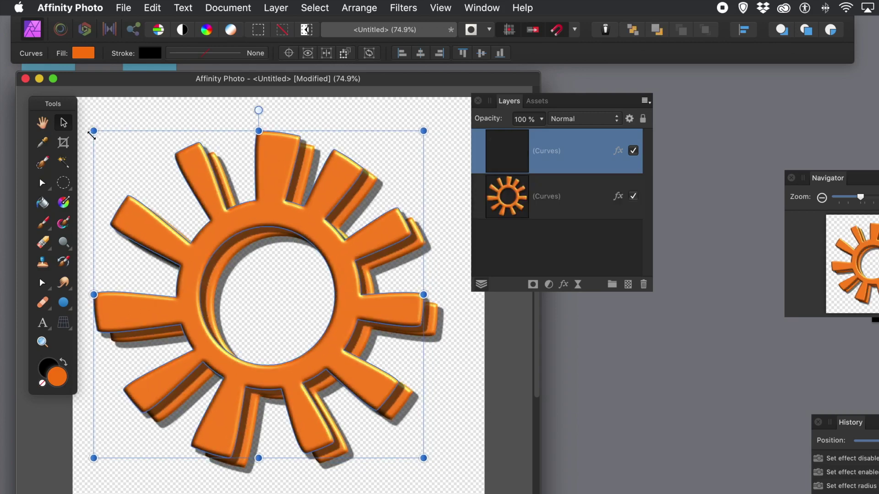
left_click_drag(94, 131, 150, 192)
left_click_drag(282, 266, 270, 246)
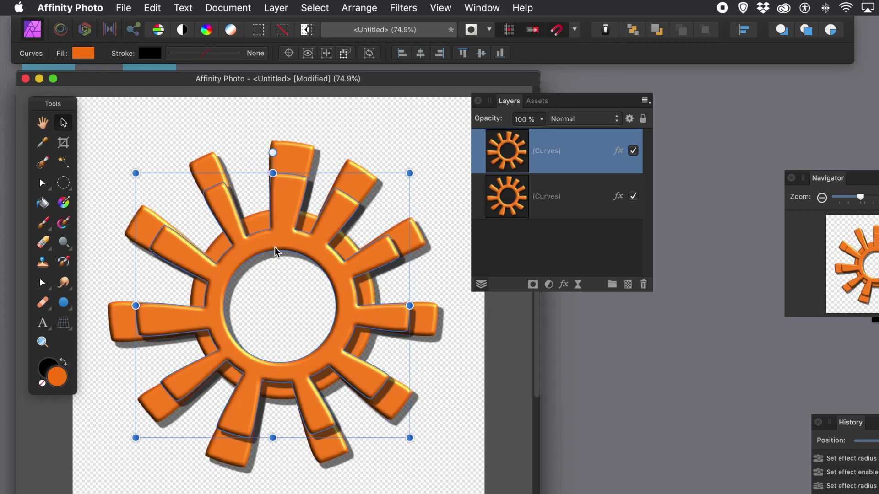
left_click_drag(255, 237, 269, 262, "alt")
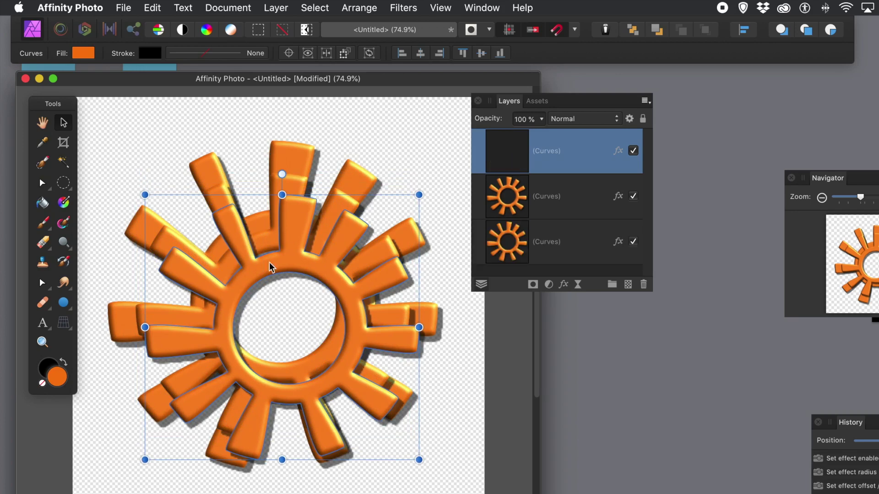
left_click_drag(419, 460, 376, 412)
left_click_drag(325, 328, 327, 328)
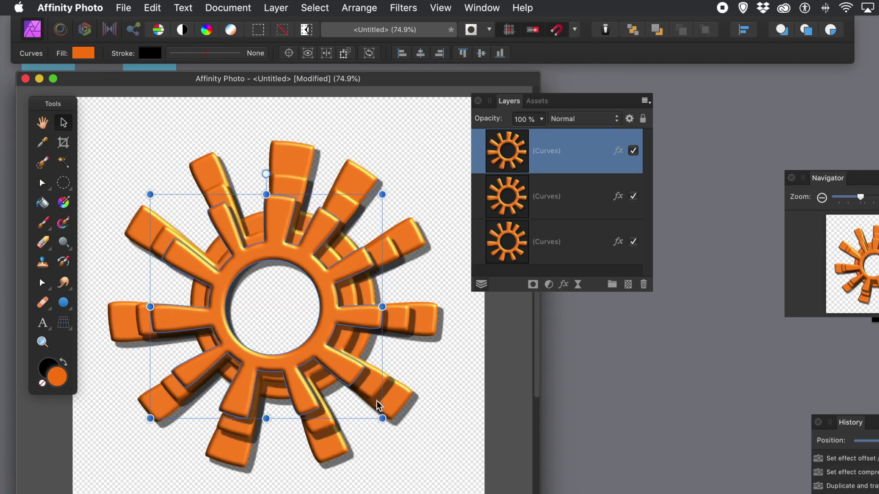
- Add two more, progressively smaller copies of the sun shape, centred on the stack
left_click_drag(317, 344, 339, 364)
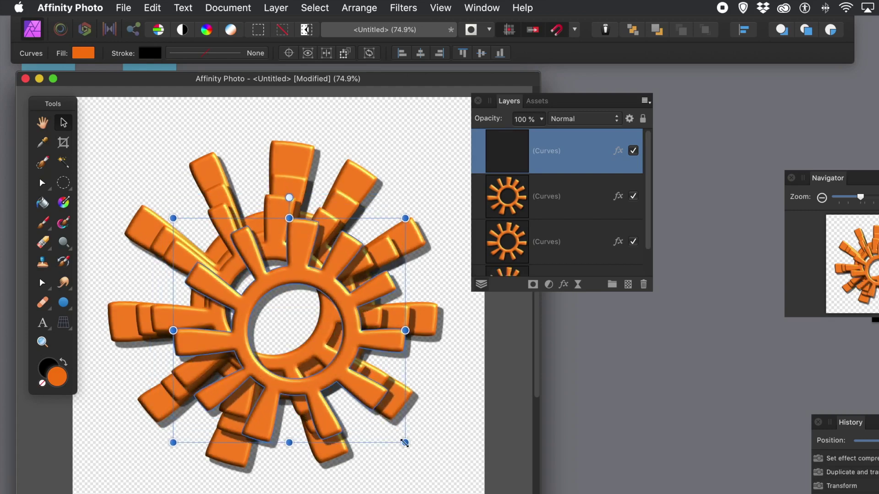
left_click_drag(405, 442, 347, 389)
left_click_drag(296, 340, 301, 338)
key("super+j")
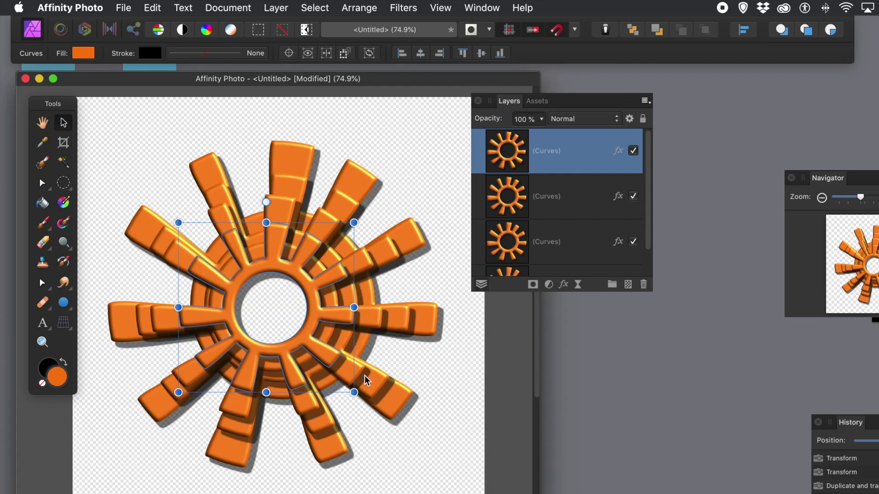
left_click_drag(311, 334, 330, 351)
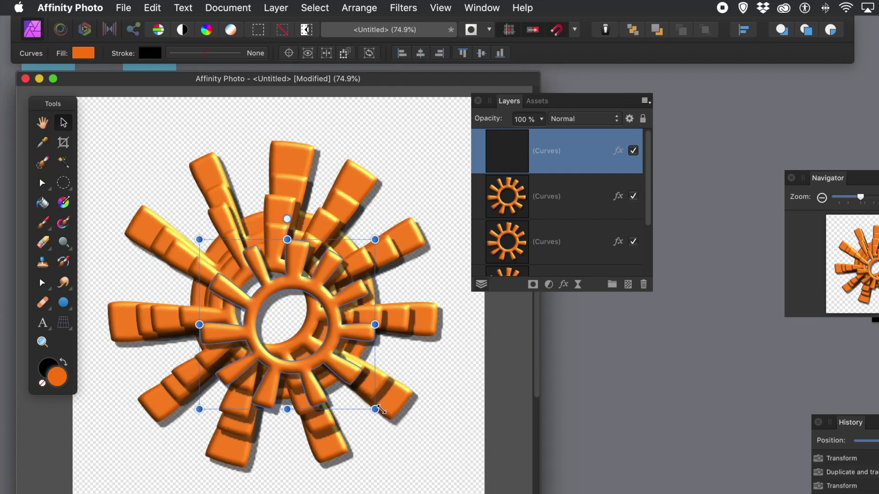
left_click_drag(375, 409, 327, 362)
mouse_move(287, 319)
left_mouse_down()
mouse_move(289, 329)
mouse_move(284, 324)
left_mouse_up()
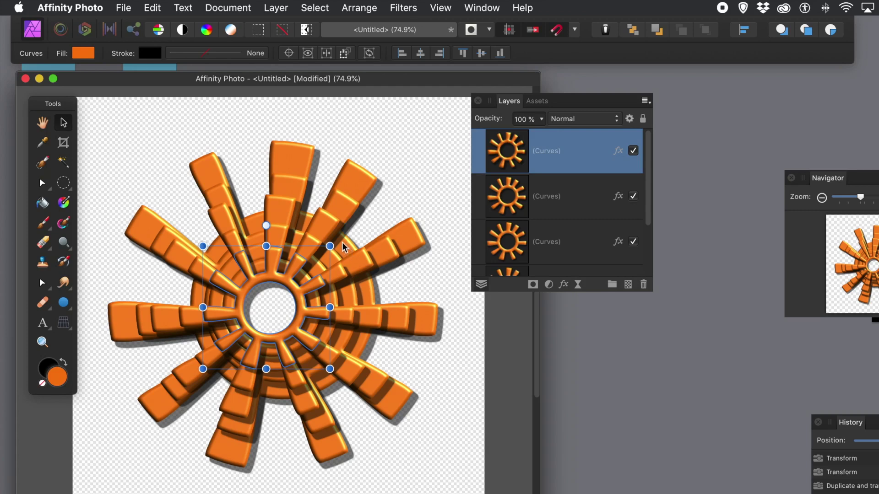
- Rotate the smallest, the middle-sized and the largest sun shapes slightly clockwise to stagger their spokes, and clear the selection
left_click_drag(335, 241, 346, 263)
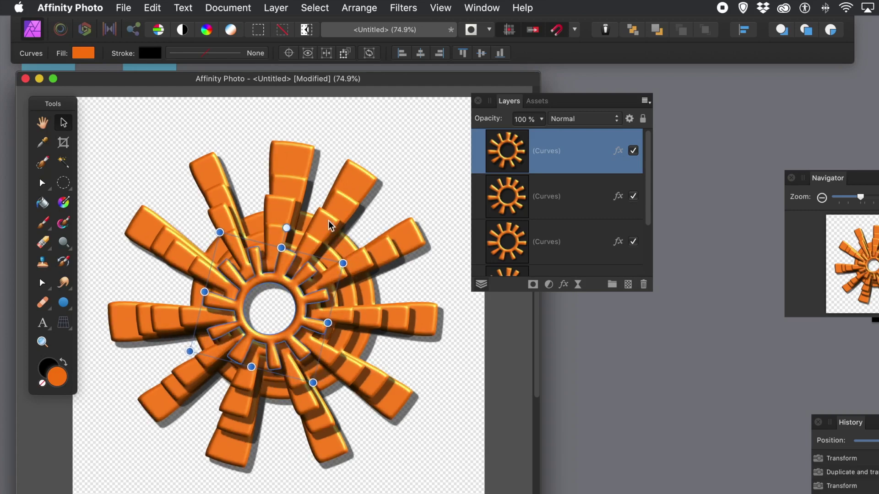
left_click(328, 220)
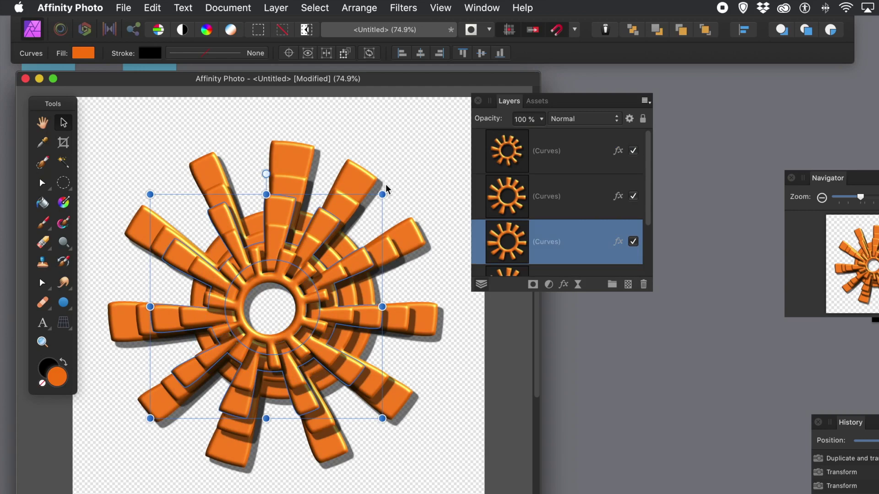
left_click_drag(385, 185, 413, 218)
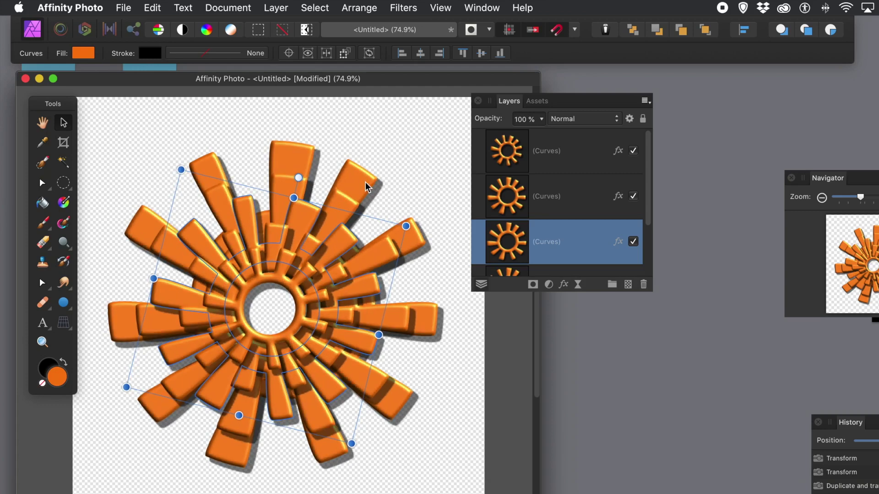
key("super+j")
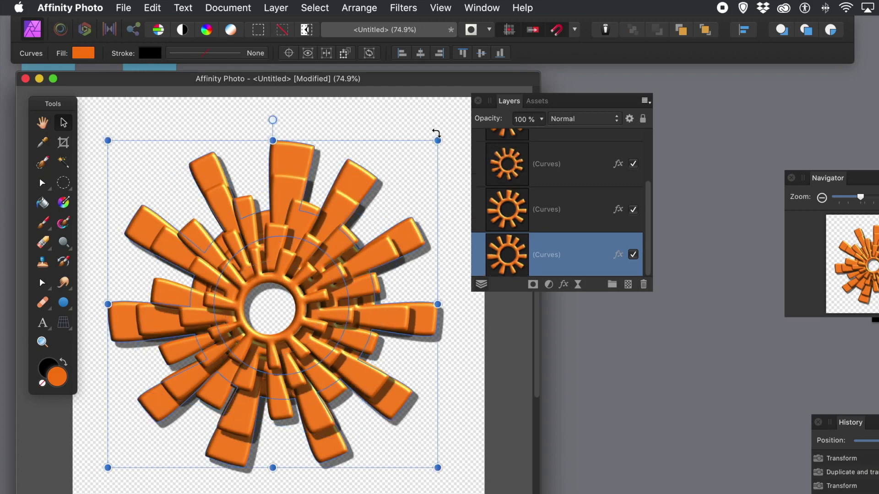
left_click_drag(436, 134, 464, 176)
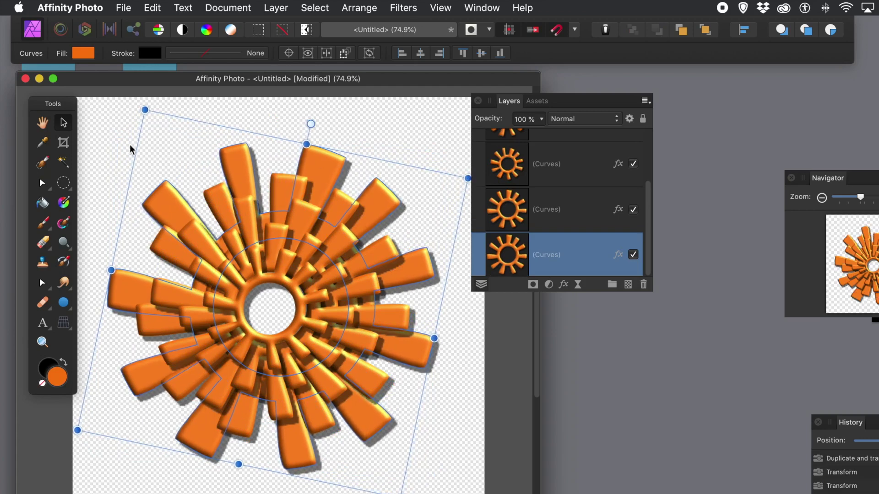
left_click(112, 147)
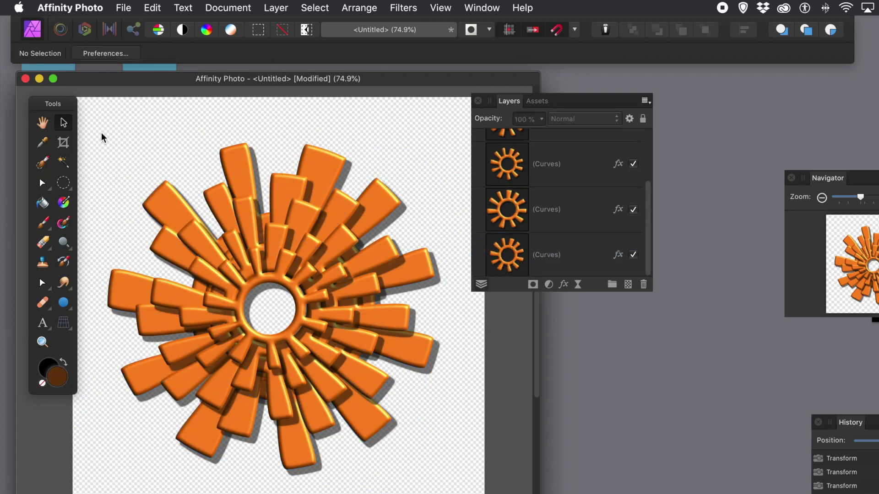
left_click_drag(94, 124, 454, 488)
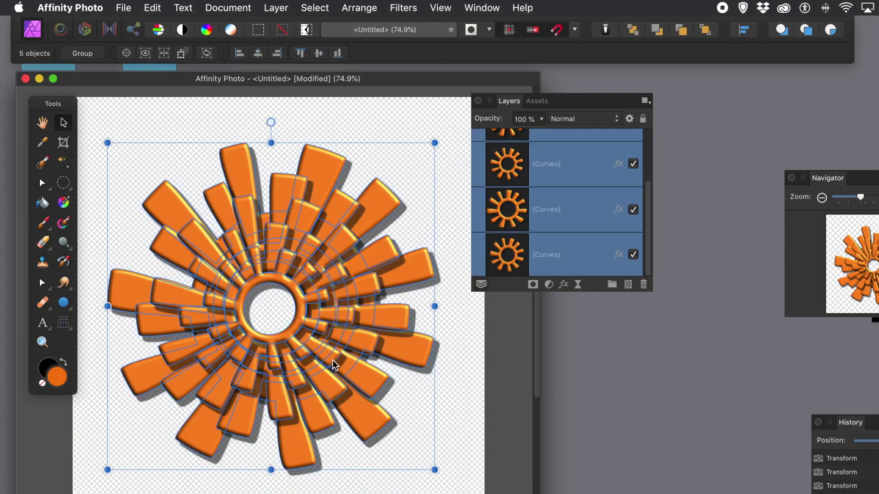
left_click(454, 380)
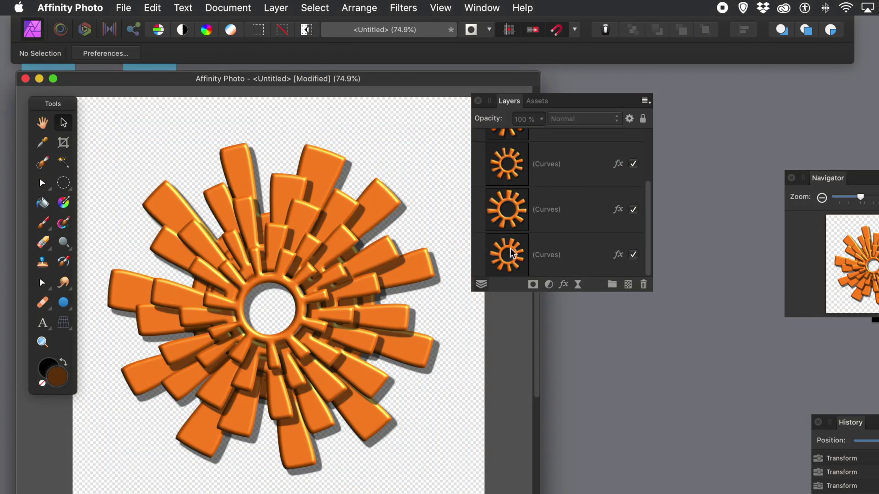
- Try a Recolour adjustment layer above the middle-sized sun shape and undo it
left_click(337, 247)
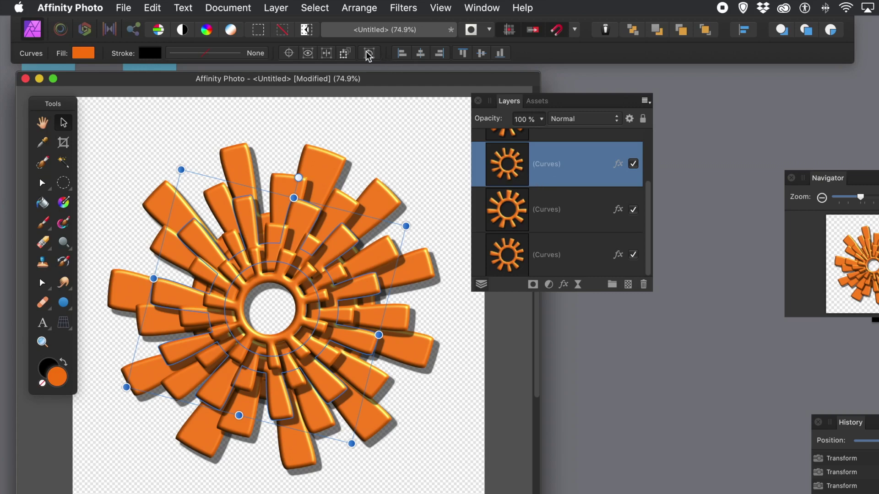
left_click(276, 7)
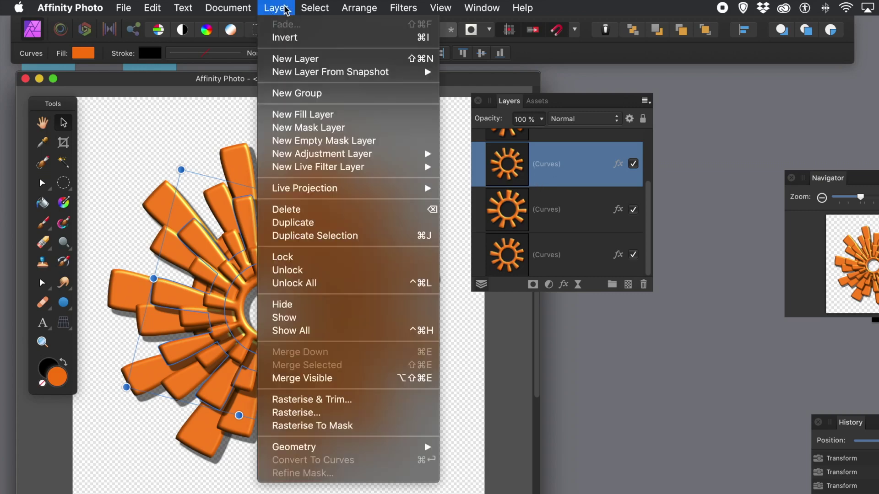
mouse_move(310, 160)
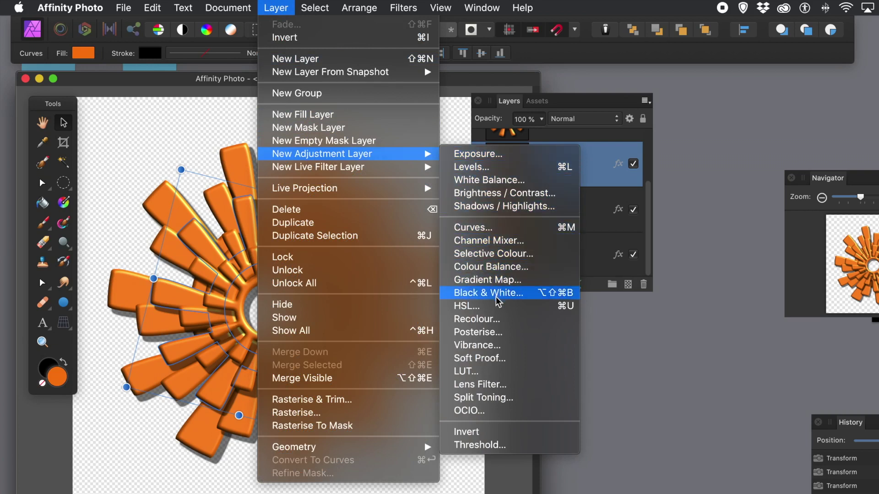
left_click(493, 320)
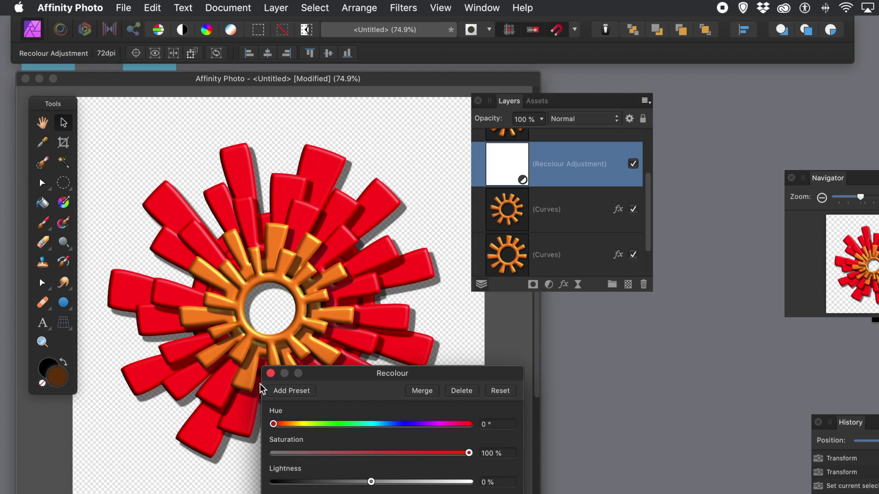
key("super+z")
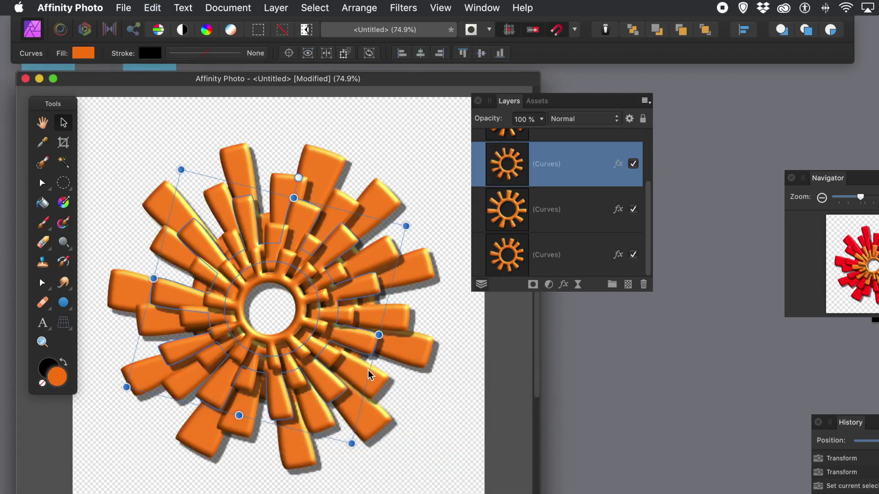
key("super+z")
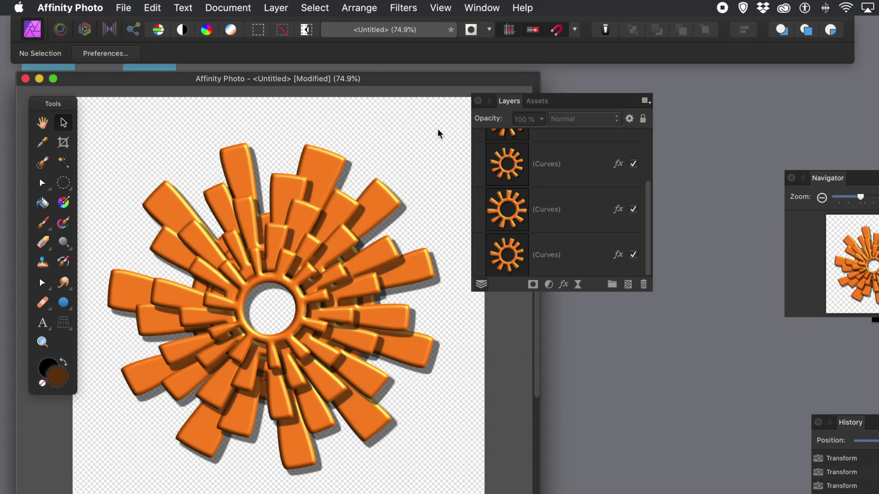
- Add an HSL adjustment layer above the middle-sized sun shape with a hue shift of 49.2°
left_click(345, 241)
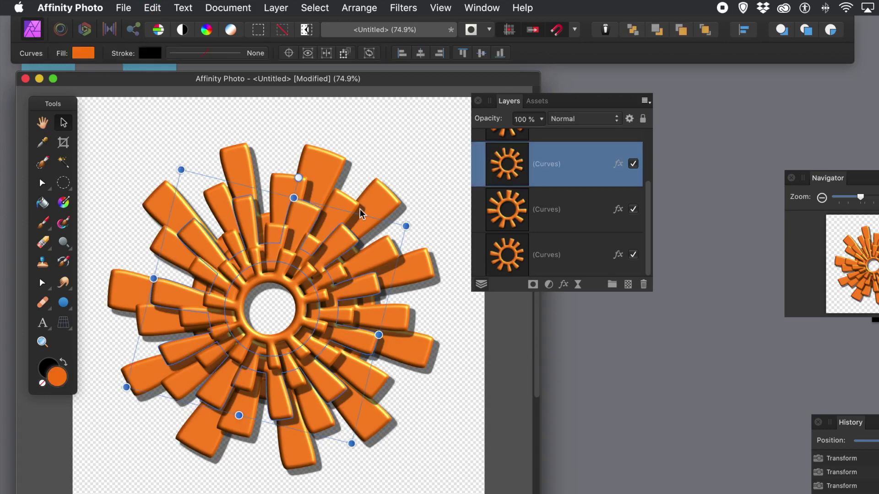
left_click(273, 8)
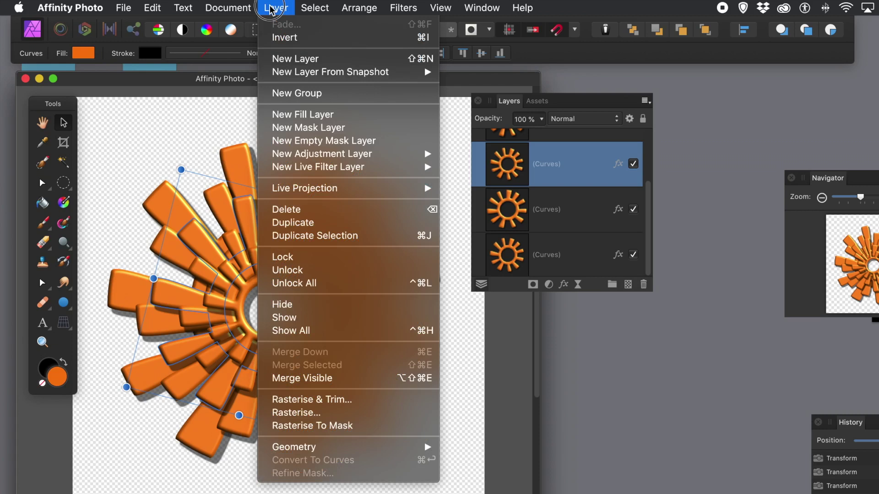
mouse_move(289, 155)
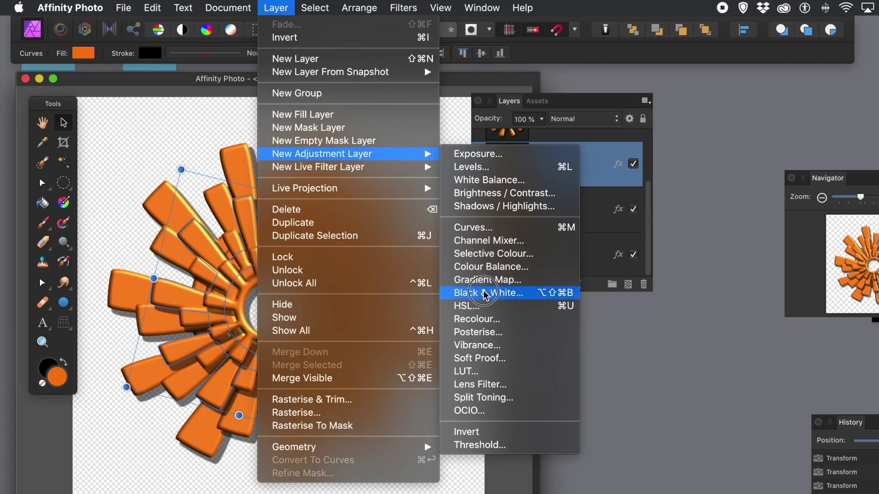
left_click(484, 307)
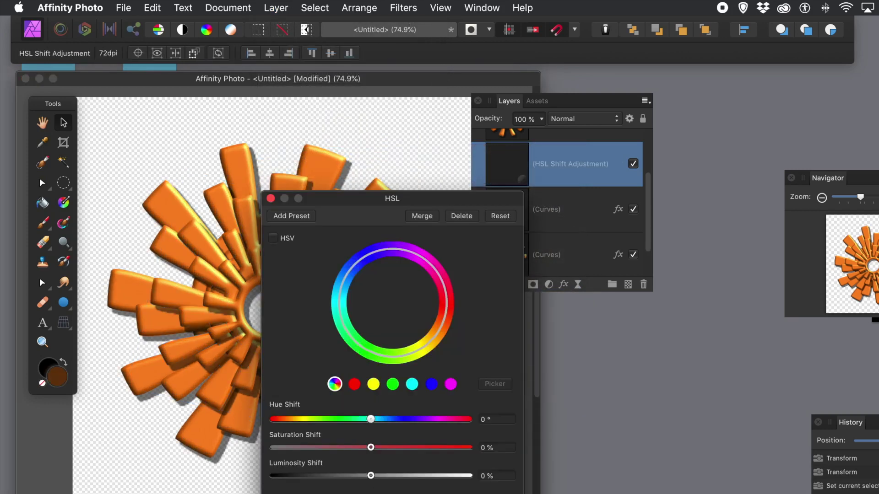
left_click_drag(376, 419, 397, 419)
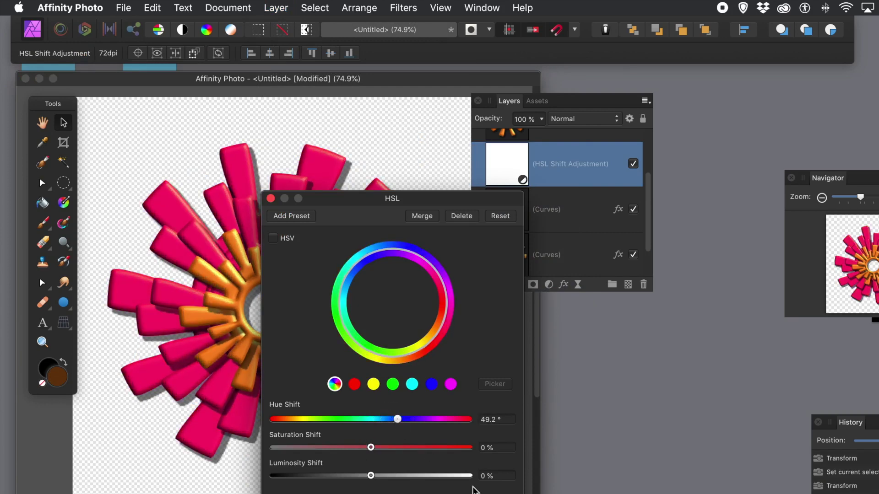
left_click(270, 199)
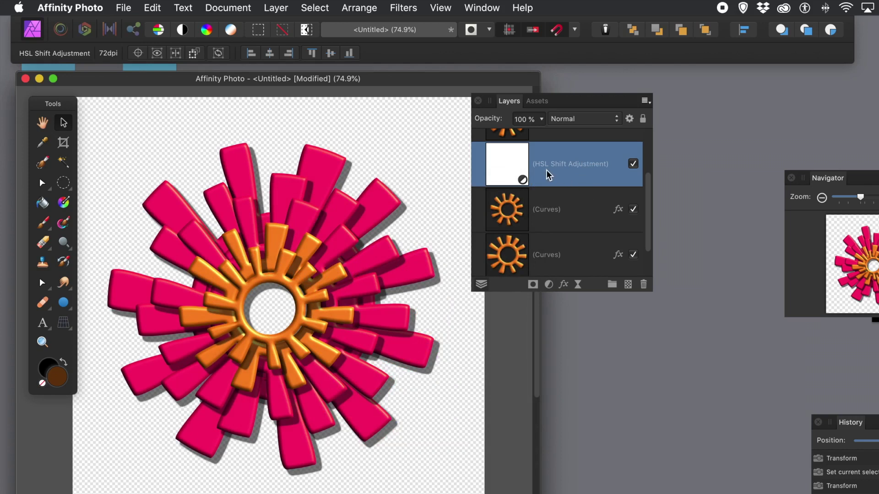
- Nest the HSL adjustment inside the middle-sized sun's layer, and move it into the second-largest sun's layer below
left_click_drag(512, 161, 522, 206)
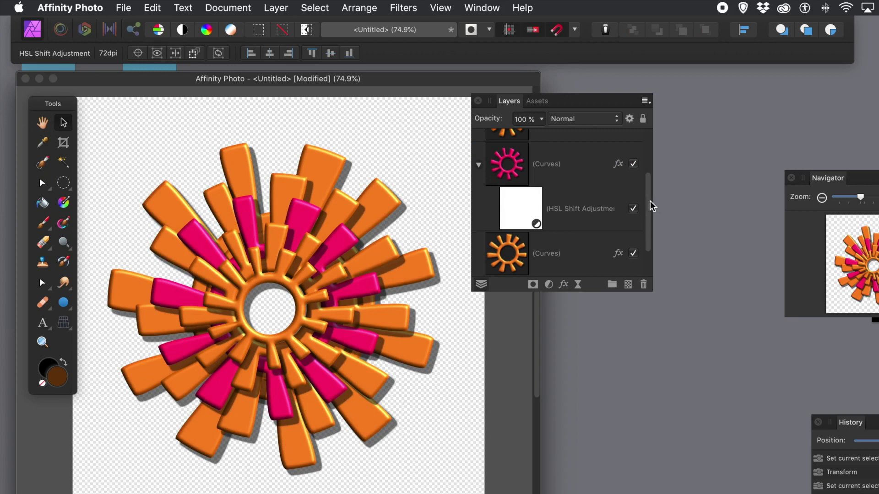
left_click_drag(649, 199, 648, 226)
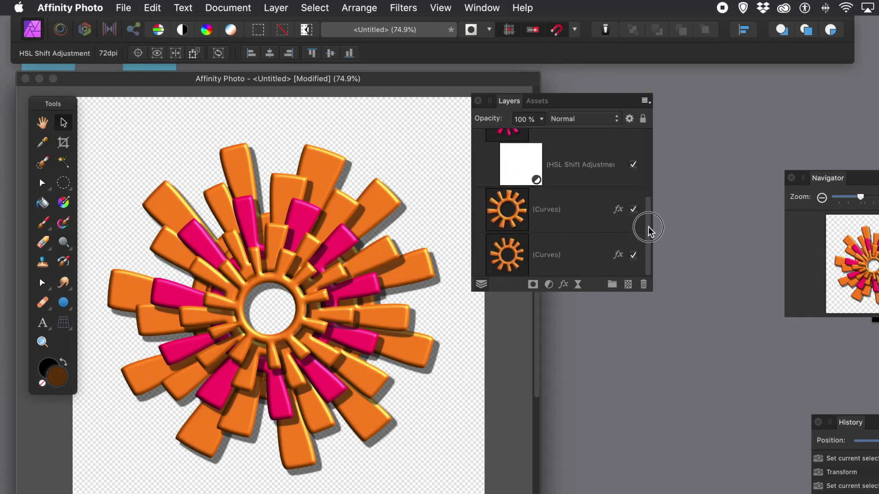
left_click(526, 171)
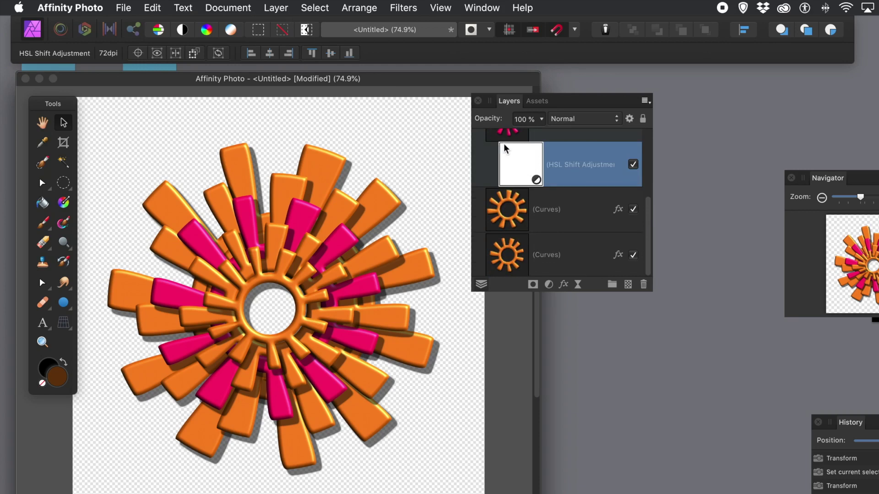
left_click_drag(531, 158, 524, 201)
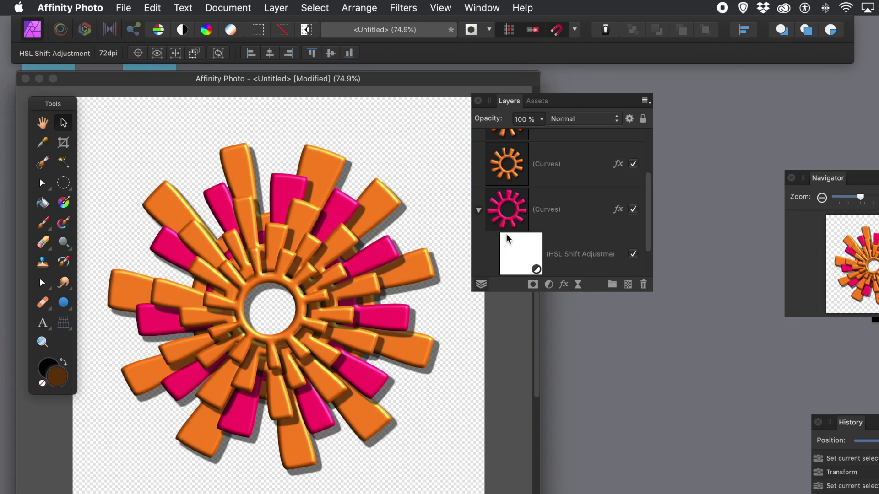
- Move the HSL adjustment out of the second-largest sun's layer and nest it inside the middle-sized sun's layer above
mouse_move(647, 216)
left_mouse_down()
mouse_move(652, 175)
mouse_move(650, 211)
left_mouse_up()
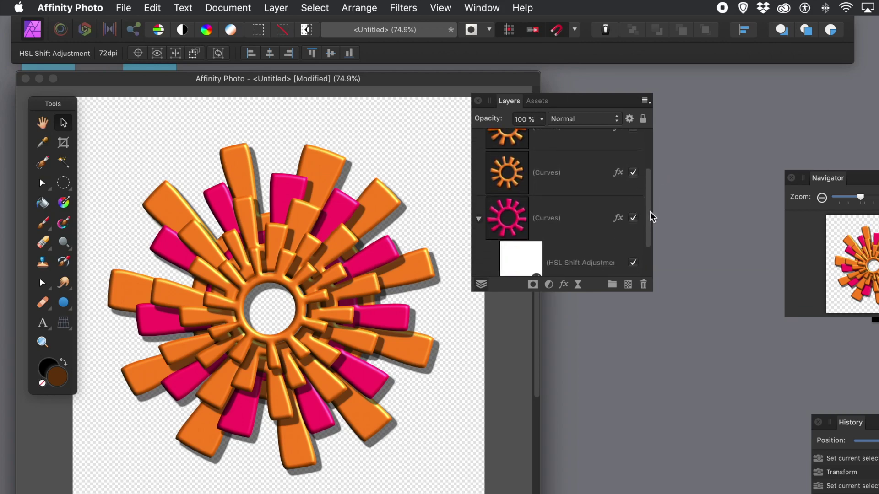
left_click(509, 176)
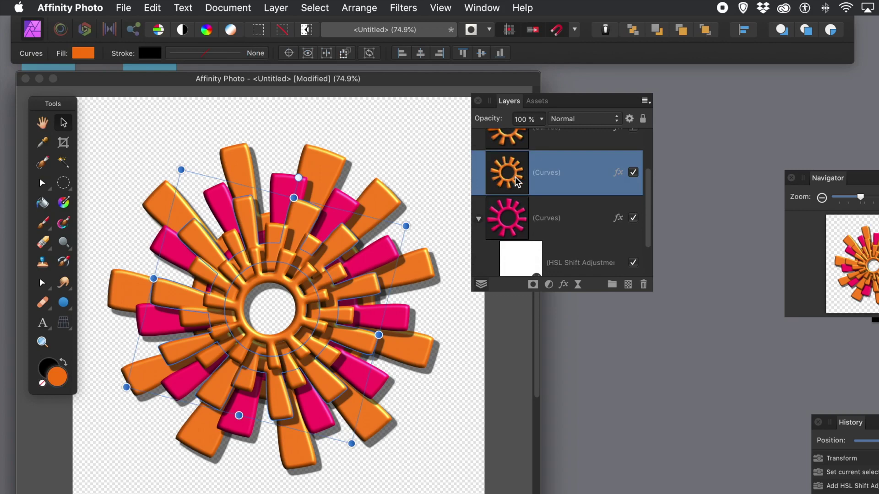
left_click(518, 234)
left_click(523, 264)
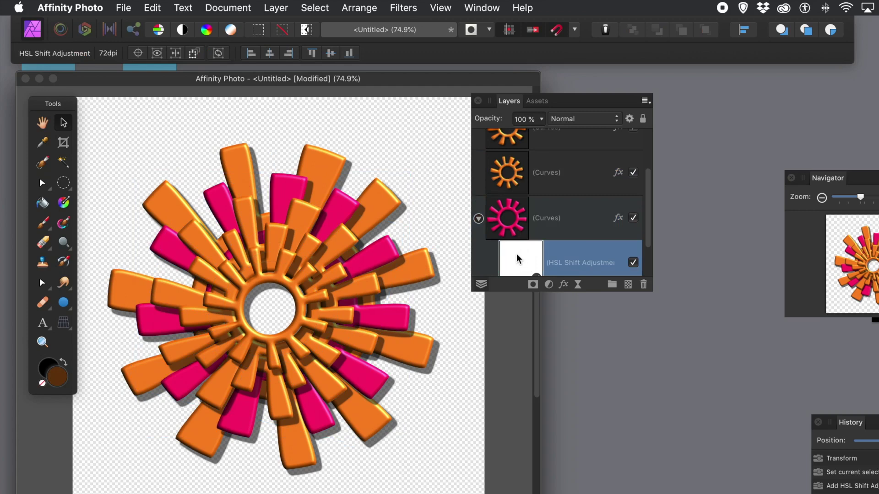
left_click_drag(516, 253, 534, 197)
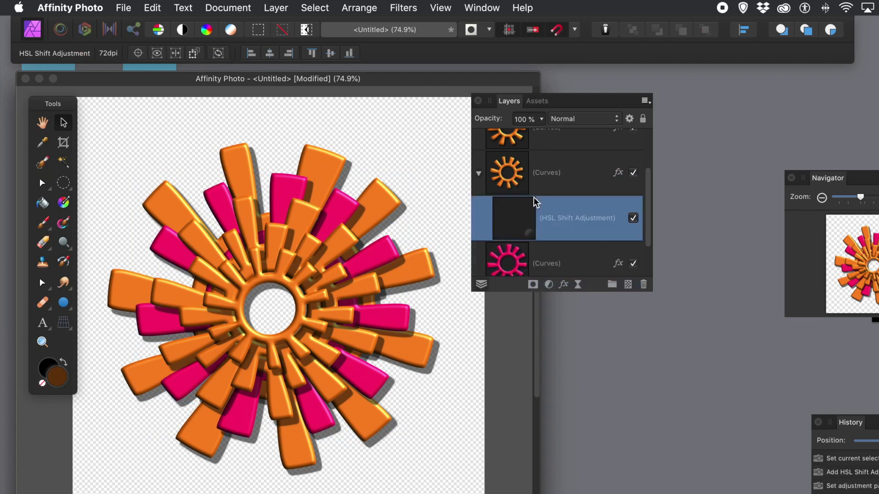
mouse_move(647, 188)
left_mouse_down()
mouse_move(647, 227)
mouse_move(652, 188)
left_mouse_up()
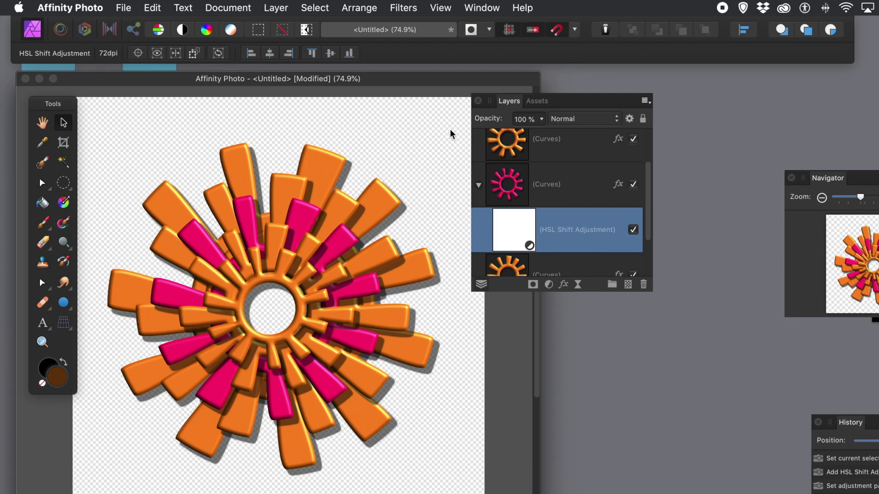
- Duplicate the middle-sized sun's HSL adjustment and nest one of the two inside the second-largest sun's layer below
left_click(278, 10)
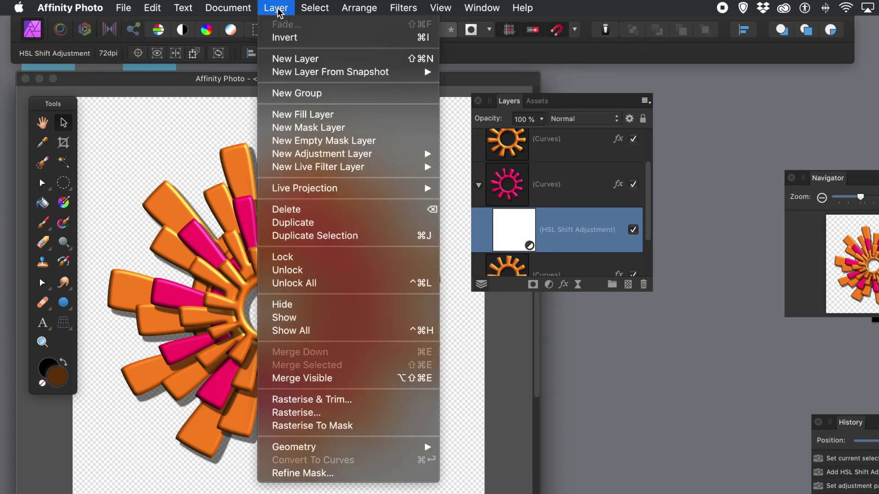
left_click(301, 222)
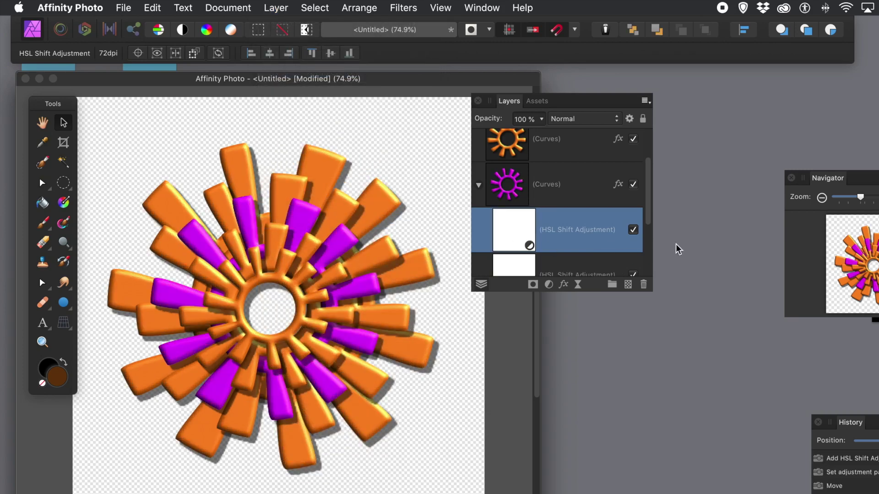
left_click_drag(650, 215, 644, 254)
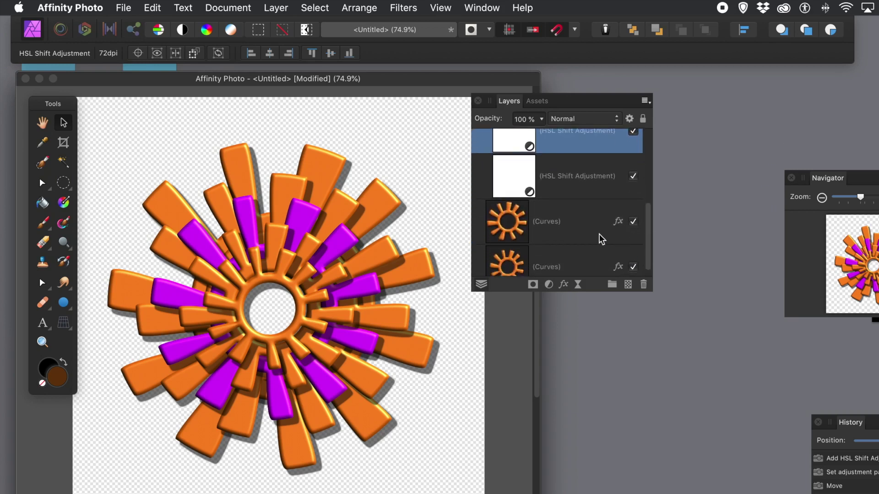
left_click_drag(519, 178, 526, 210)
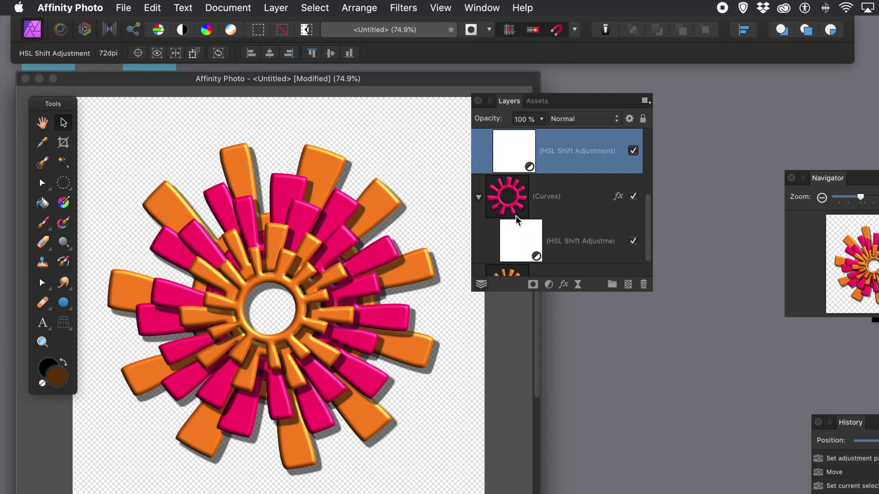
- Set the hue shift of the second-largest sun's HSL adjustment to 145.9°, and clear the selection
double_click(527, 240)
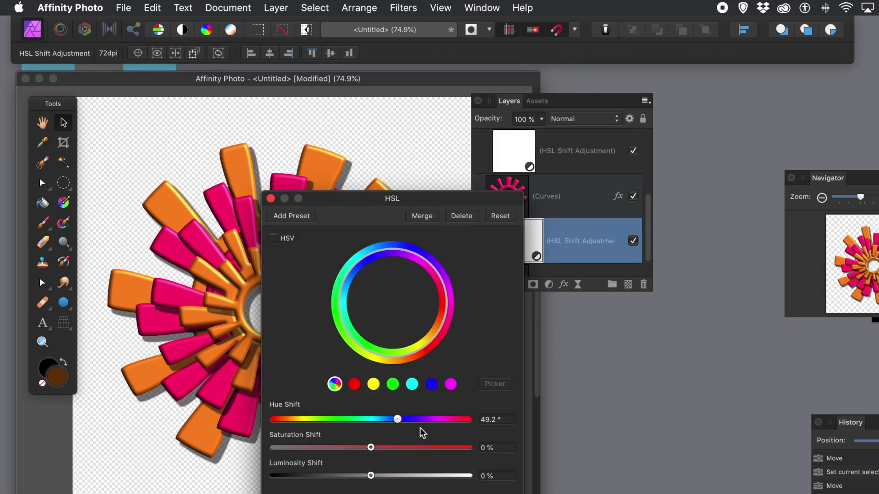
left_click_drag(418, 420, 450, 421)
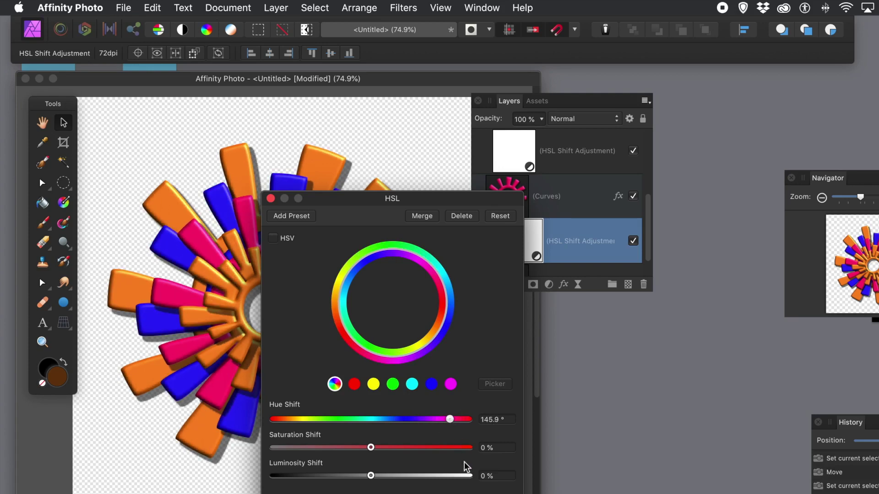
left_click(271, 198)
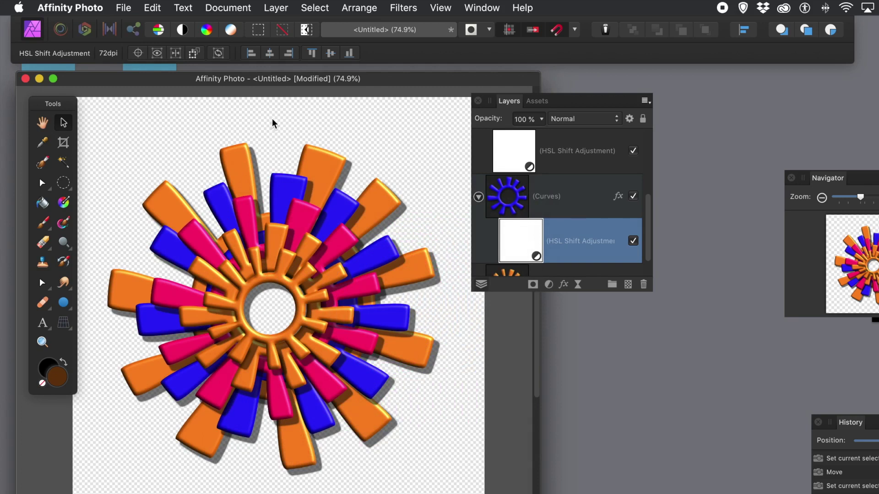
left_click(86, 114)
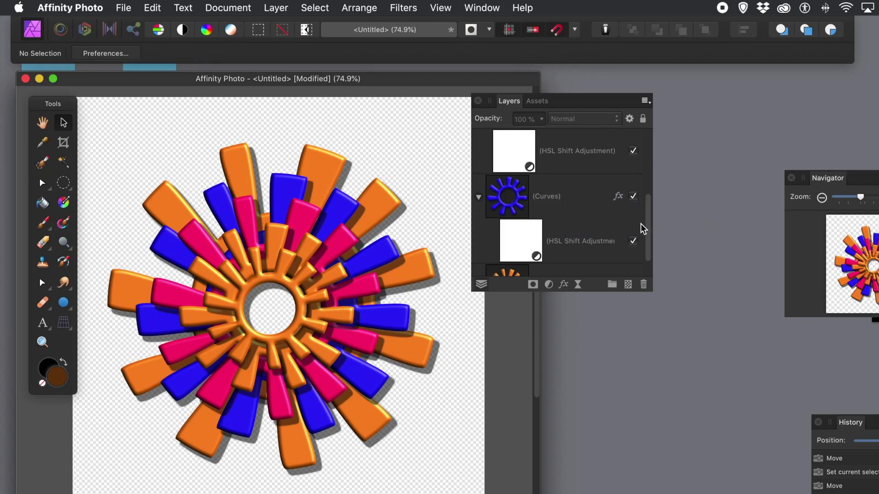
- Select all five sun shapes on the canvas and apply Merge Visible to the design
left_click_drag(93, 117, 472, 486)
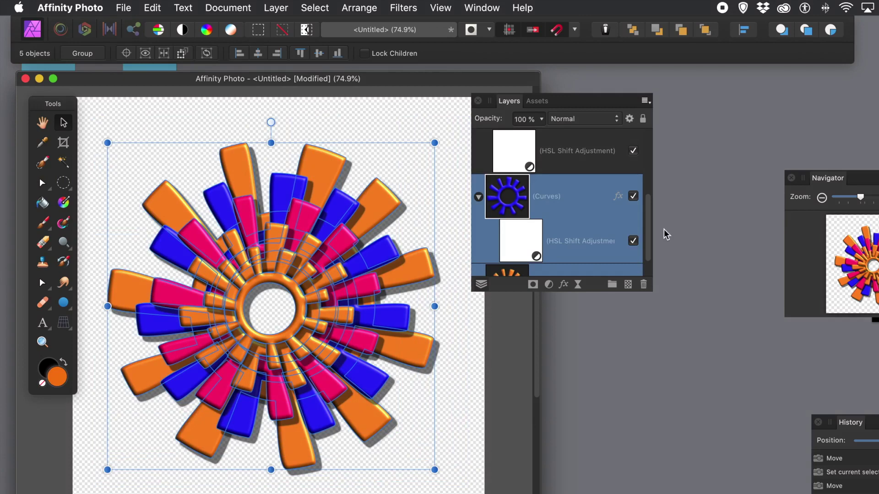
left_click_drag(646, 217, 660, 287)
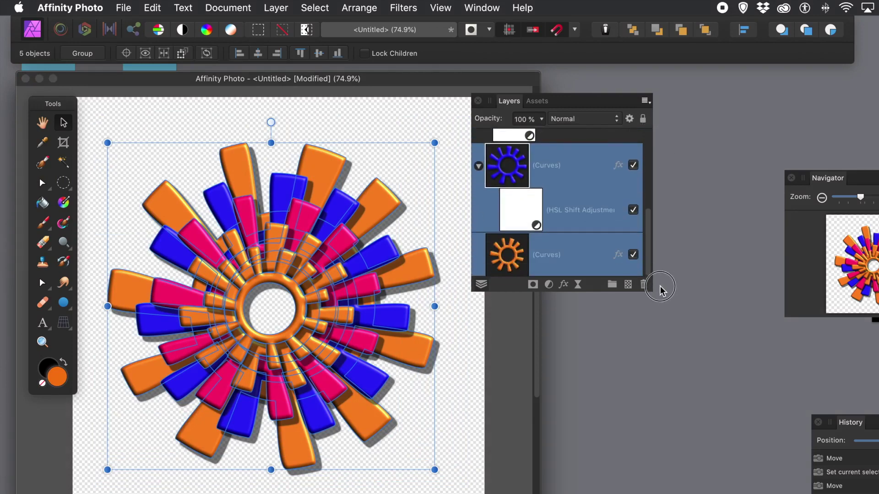
right_click(573, 161)
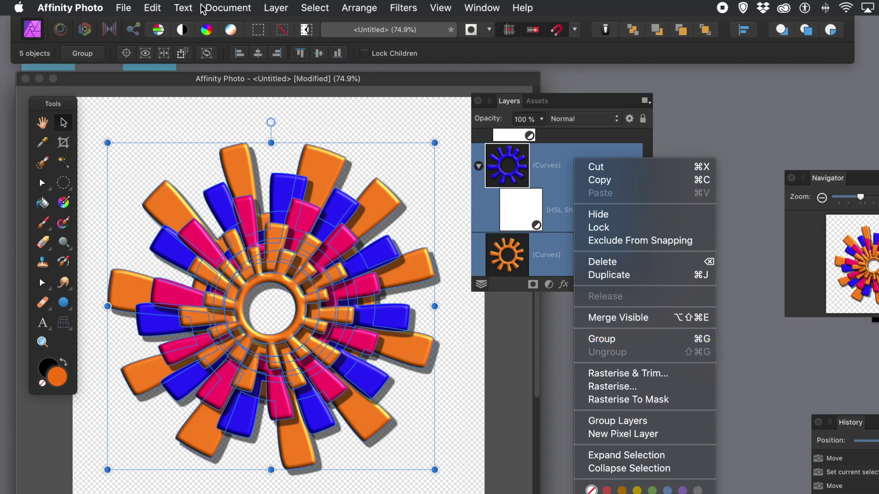
left_click(284, 10)
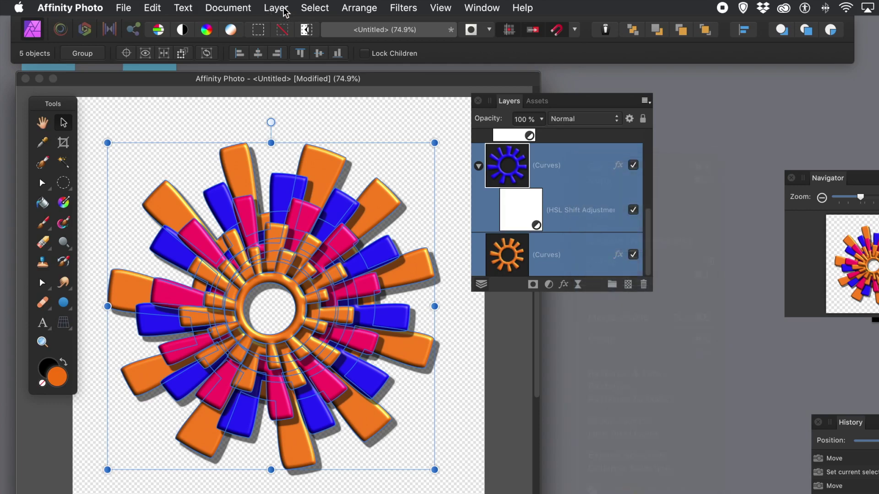
left_click(285, 9)
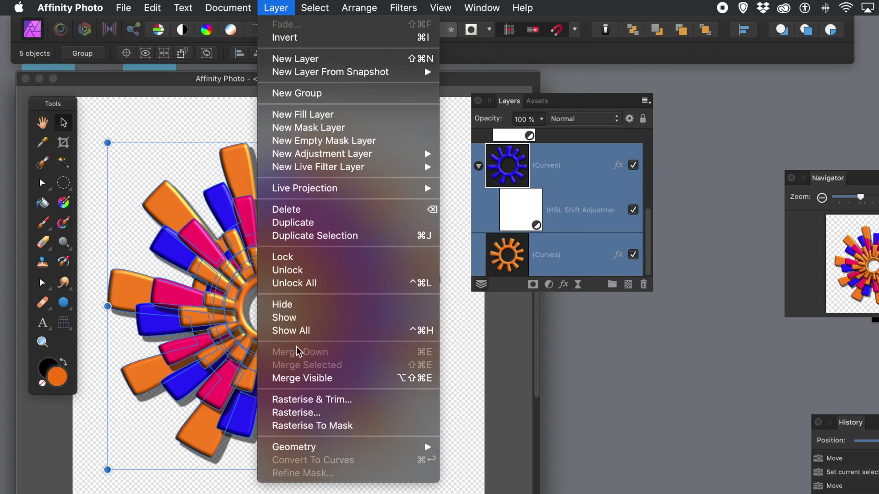
left_click(310, 379)
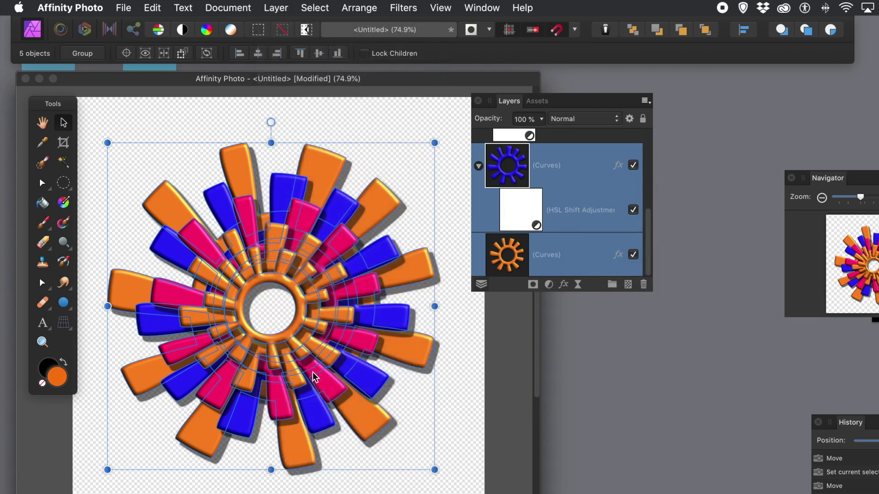